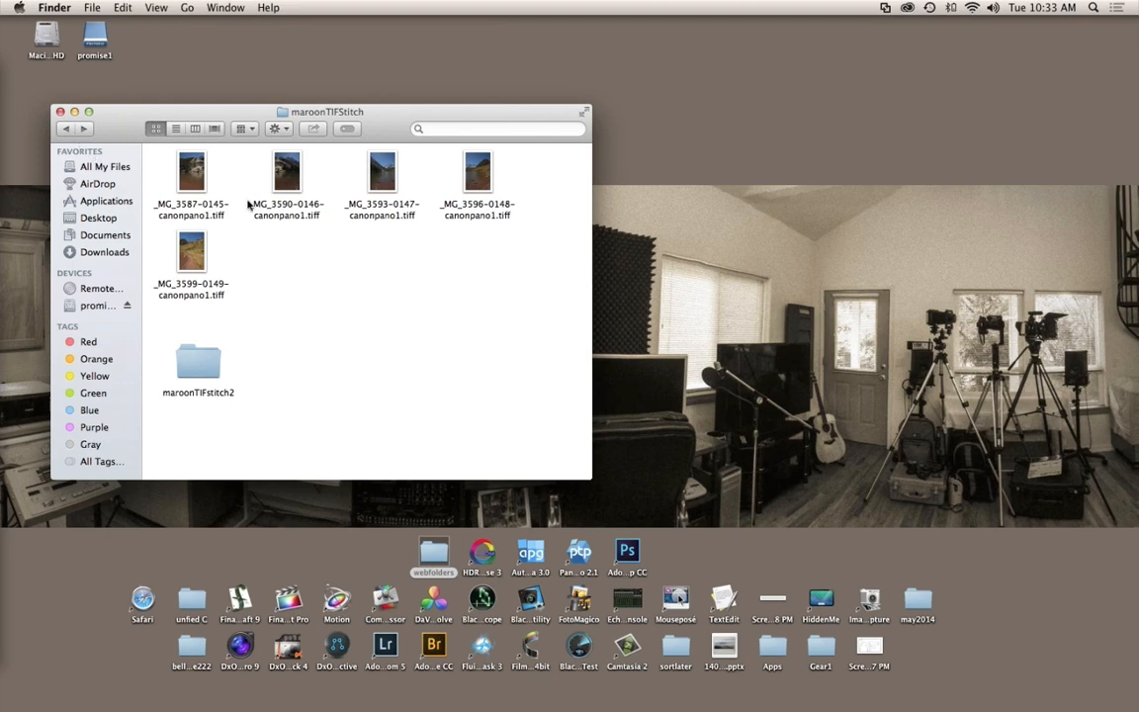
- Move the maroonTIFStitch folder window out of the way, launch Adobe Photoshop CC and dismiss its Google filter palette
{"action": "left_click_drag", "start_coordinate": [248, 115], "coordinate": [463, 601]}
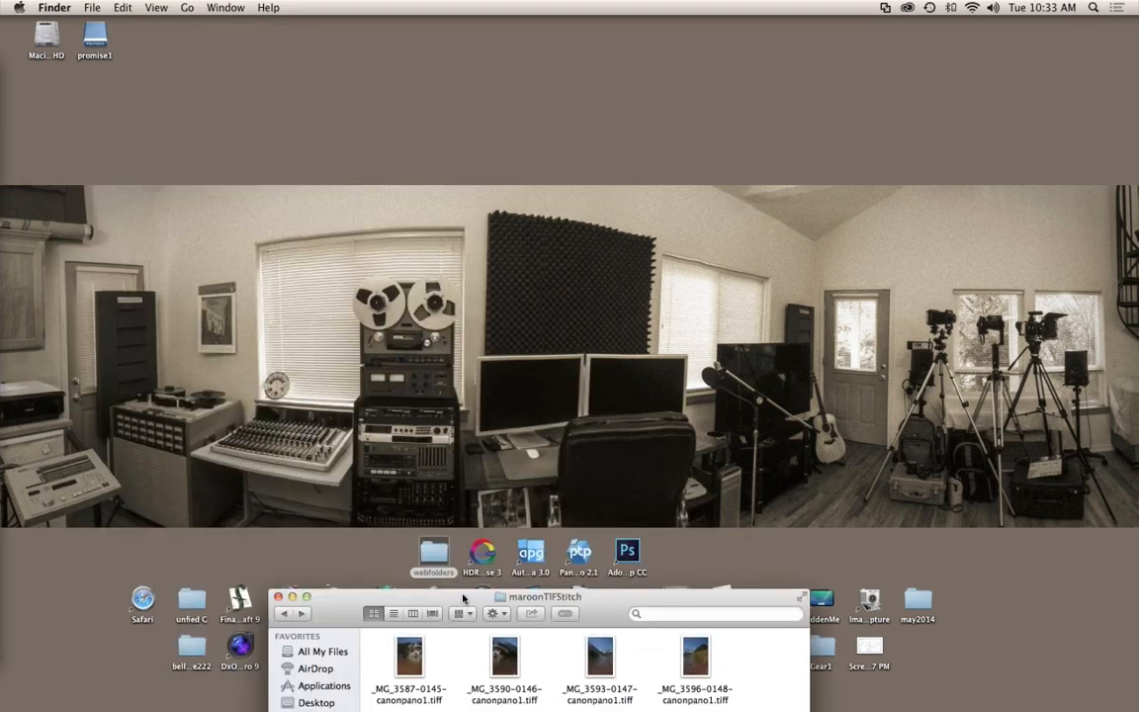
{"action": "left_click", "coordinate": [628, 558]}
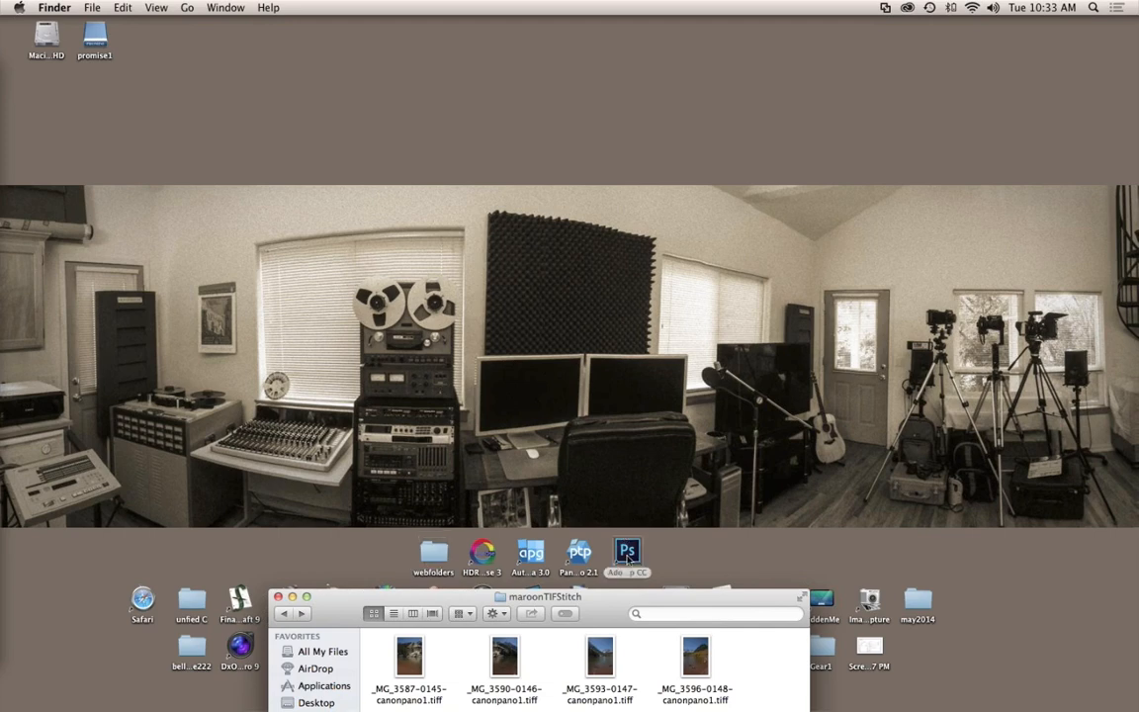
{"action": "double_click", "coordinate": [628, 559]}
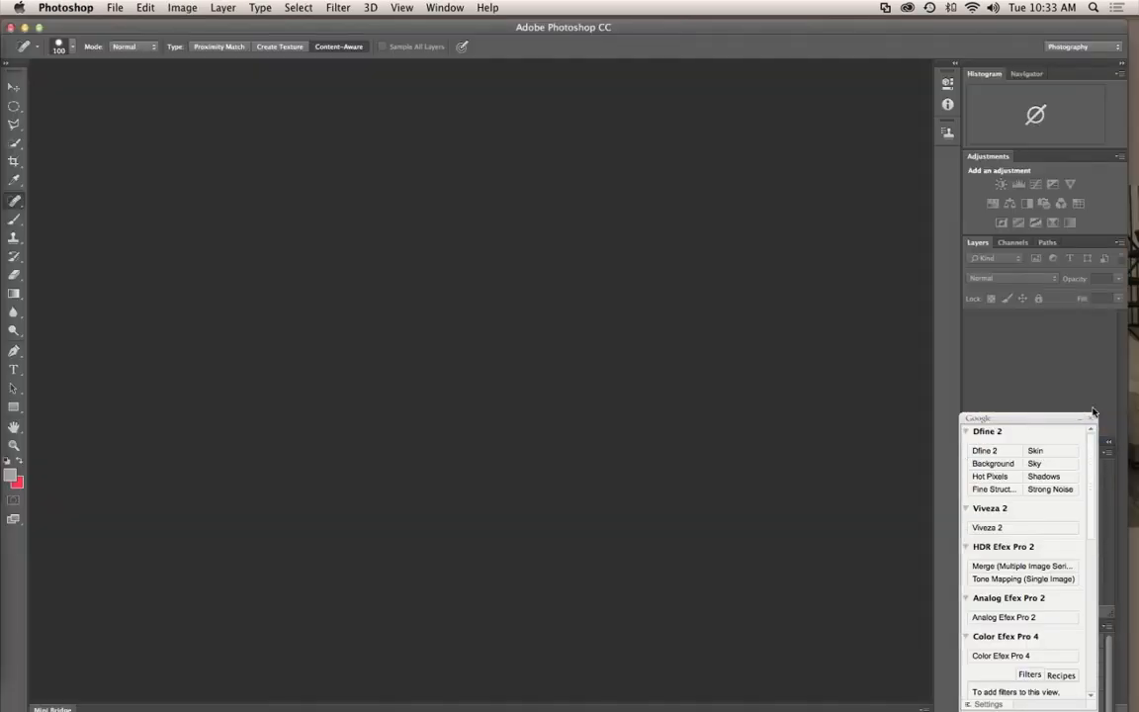
{"action": "left_click", "coordinate": [1092, 418]}
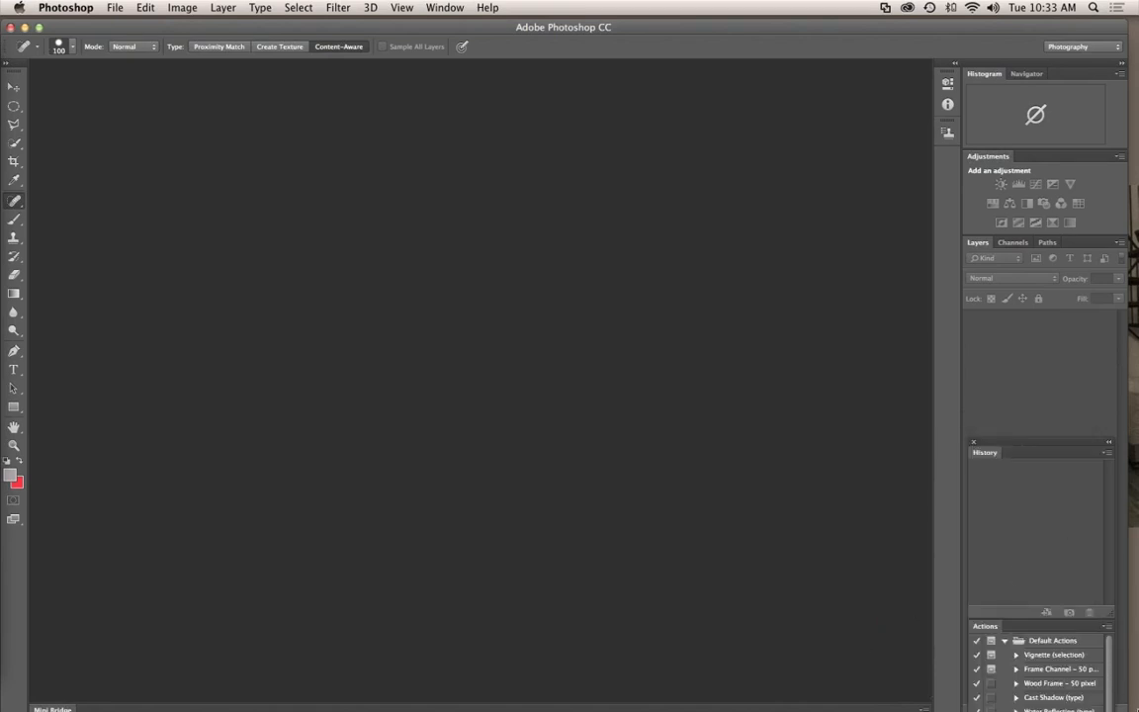
- Open all five canonpano1 TIFF files from the maroonTIFStitch folder in Adobe Photoshop CC
{"action": "left_click_drag", "start_coordinate": [1126, 704], "coordinate": [1097, 521]}
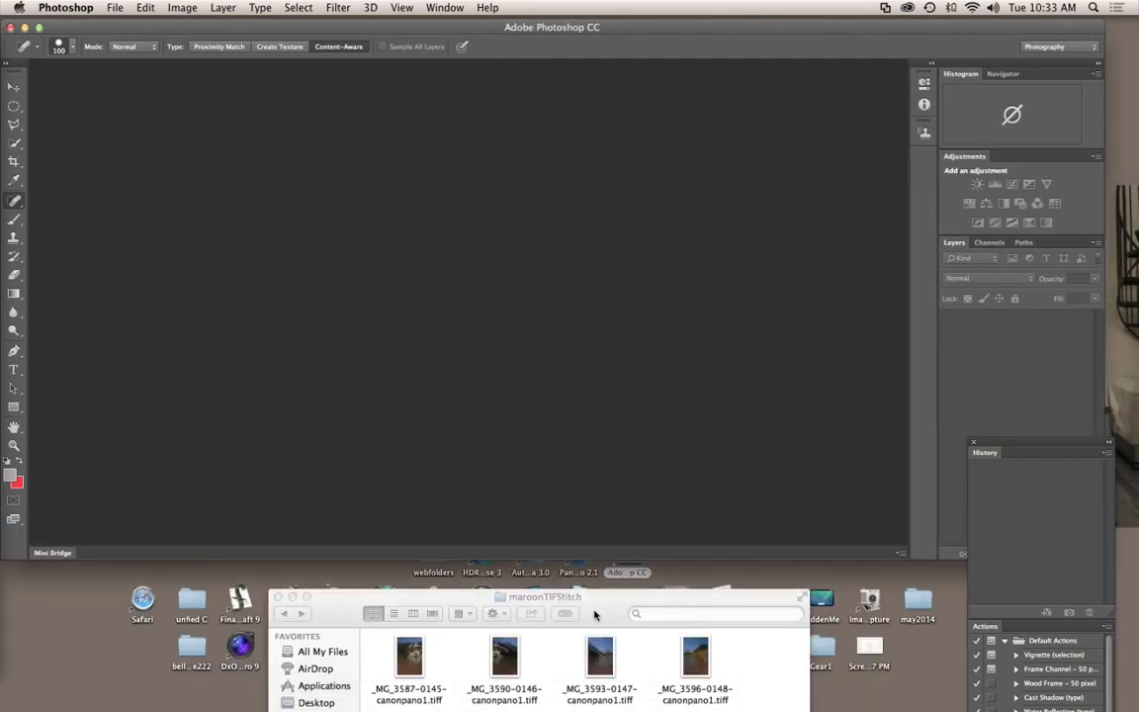
{"action": "left_click_drag", "start_coordinate": [593, 602], "coordinate": [531, 450]}
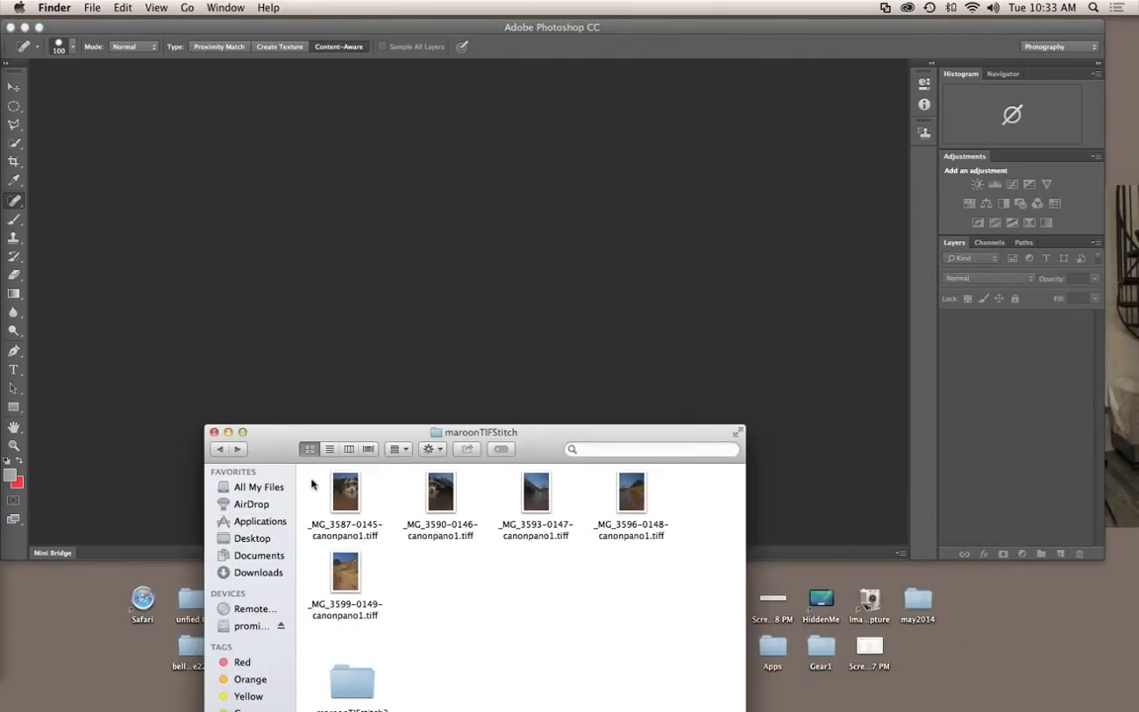
{"action": "left_click_drag", "start_coordinate": [312, 476], "coordinate": [648, 594]}
{"action": "right_click", "coordinate": [639, 496]}
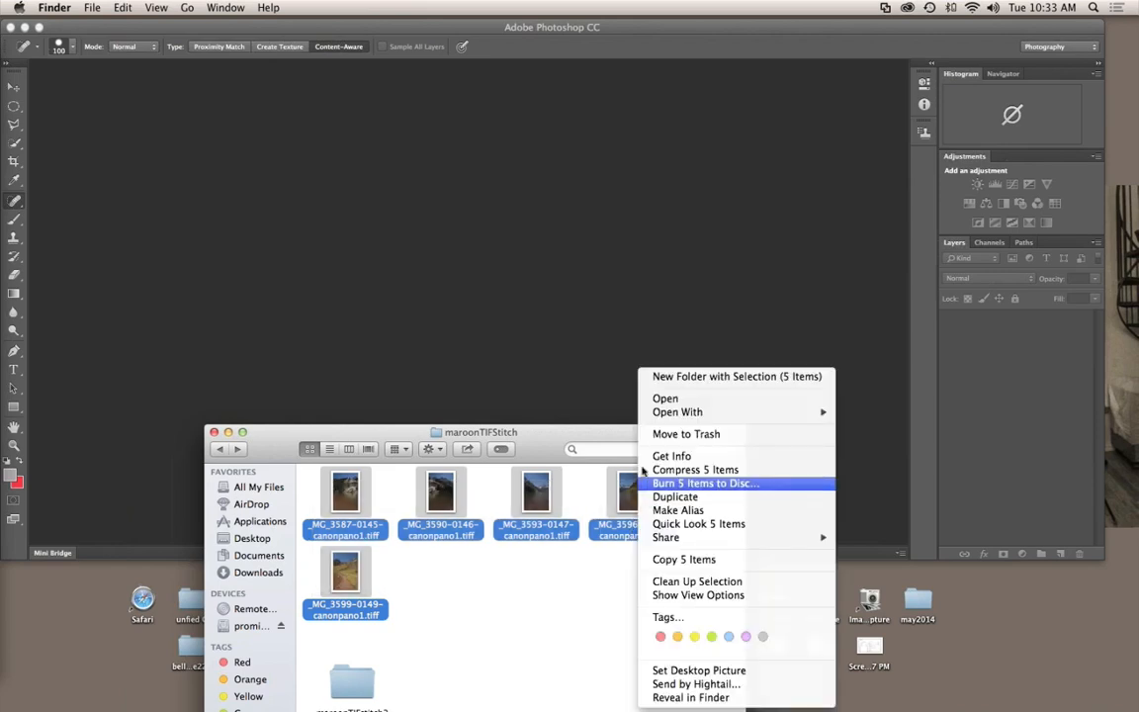
{"action": "mouse_move", "coordinate": [673, 413]}
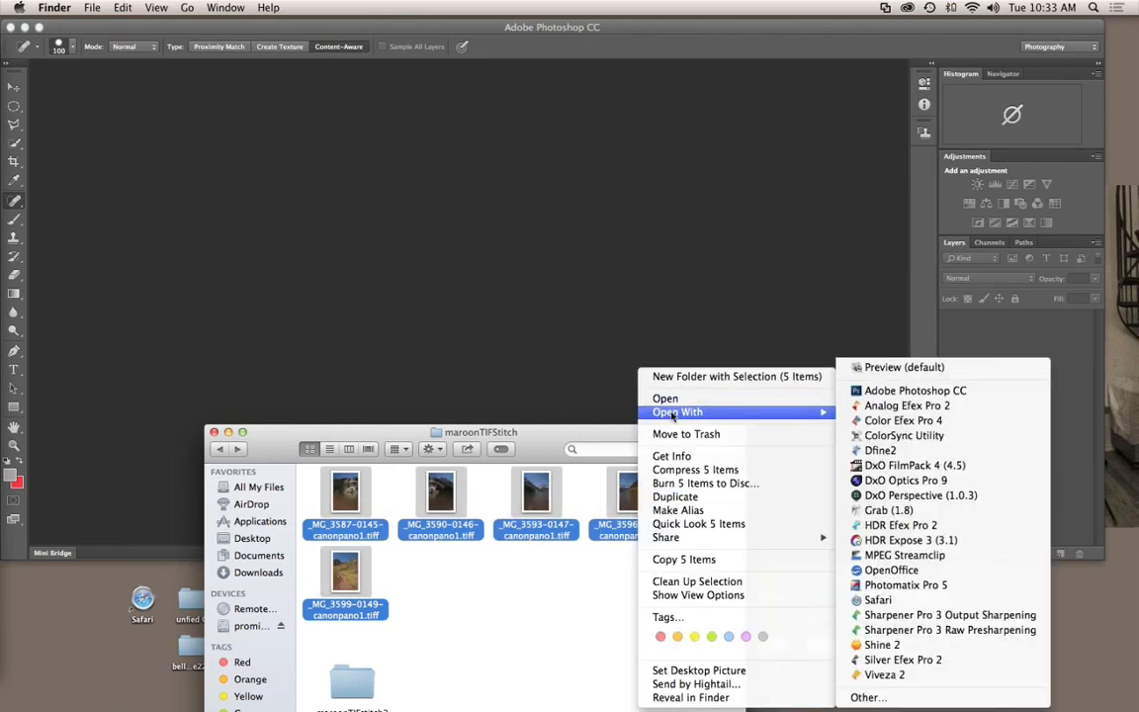
{"action": "left_click", "coordinate": [881, 393]}
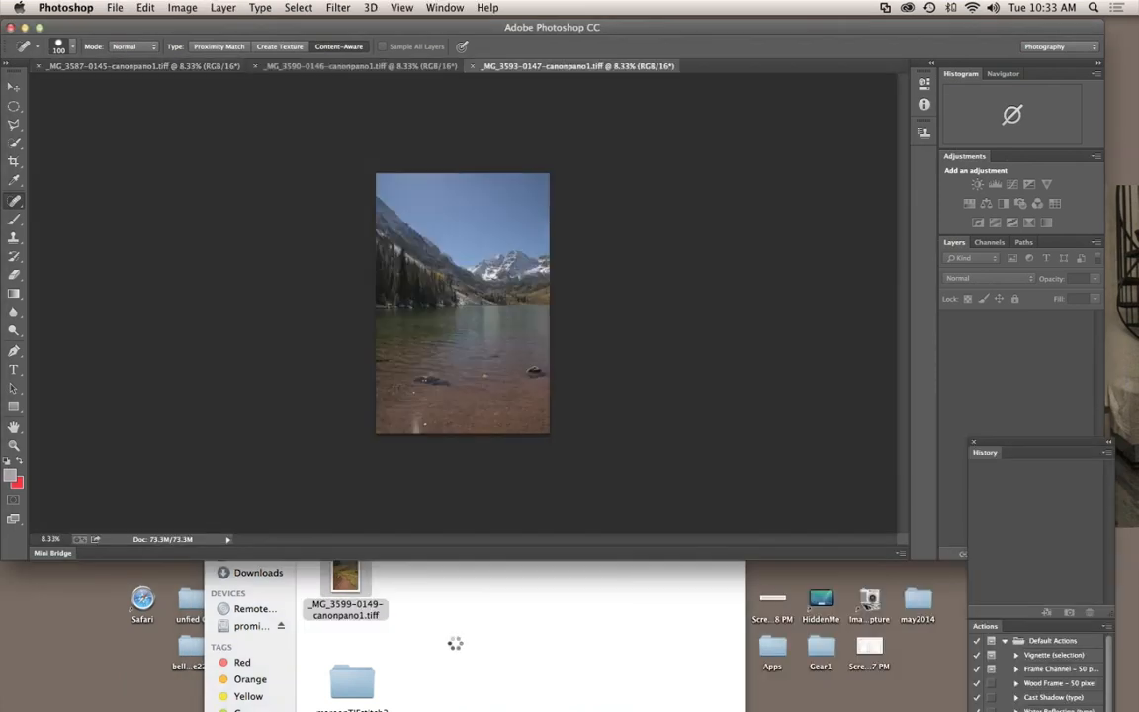
- Close the maroonTIFStitch folder window and enlarge the Photoshop window to fill the screen
{"action": "left_click", "coordinate": [332, 646]}
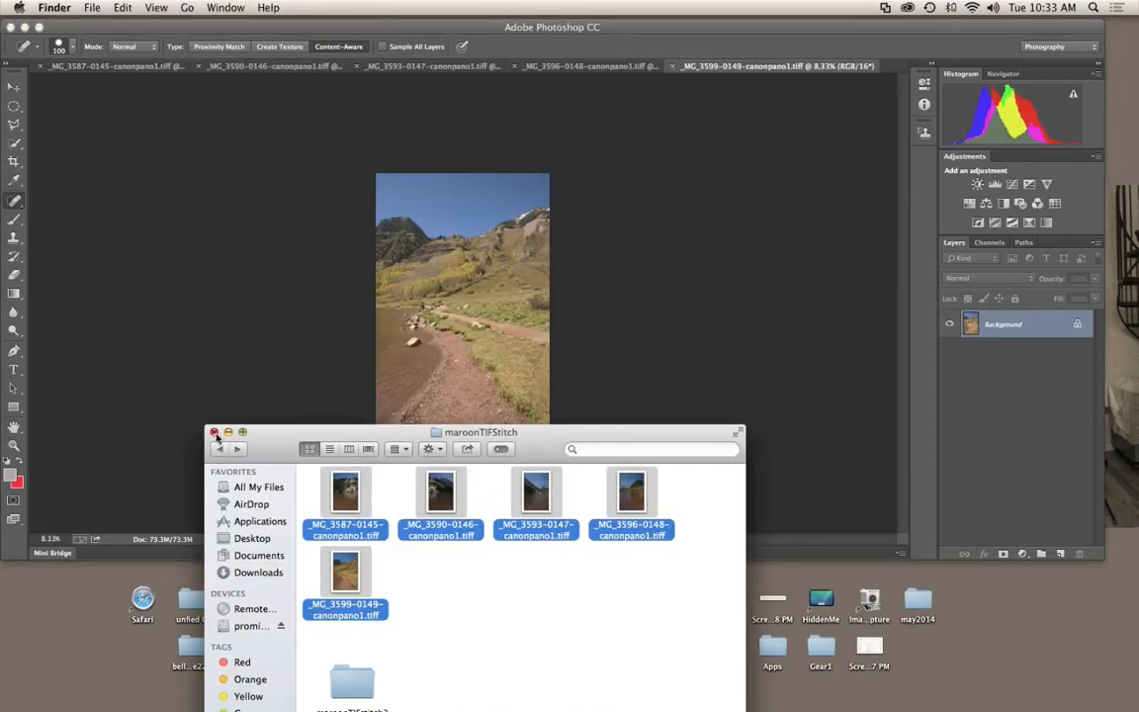
{"action": "key", "text": "super+w"}
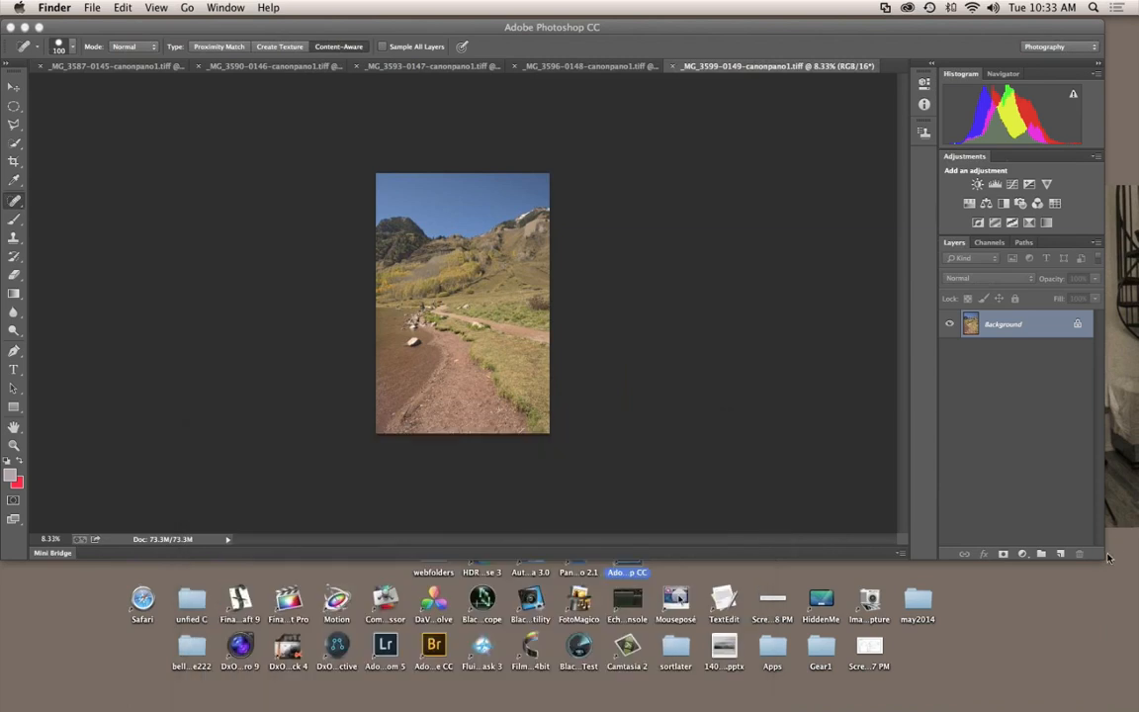
{"action": "left_click", "coordinate": [37, 27]}
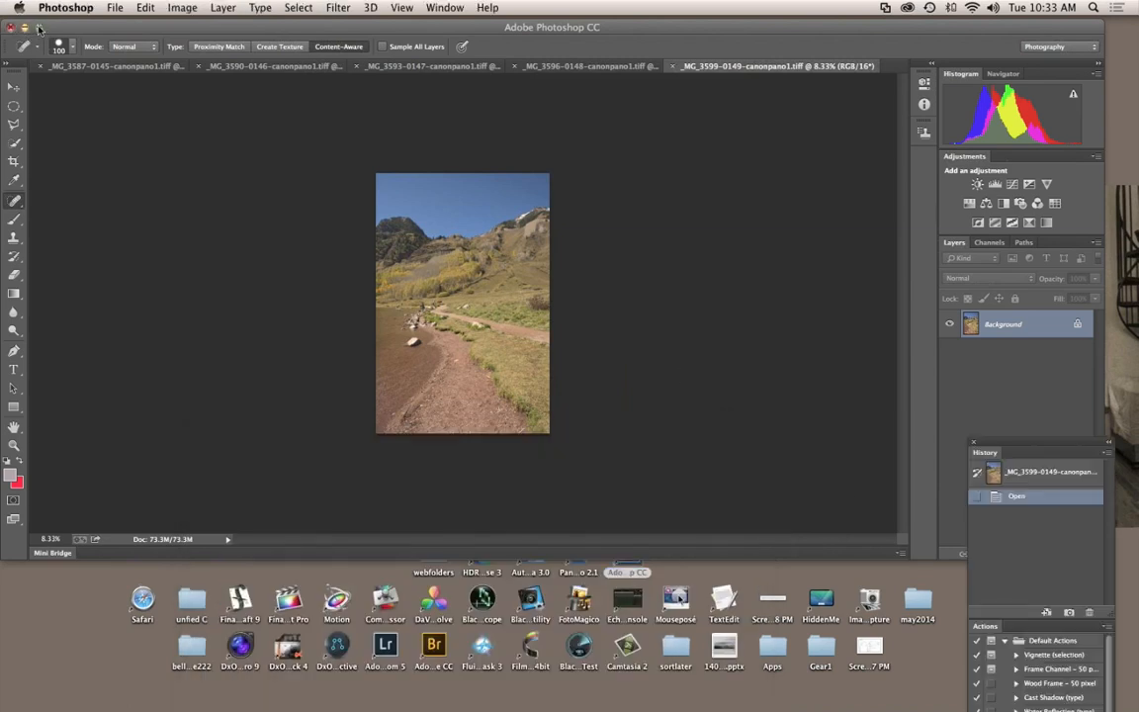
{"action": "left_click", "coordinate": [39, 28]}
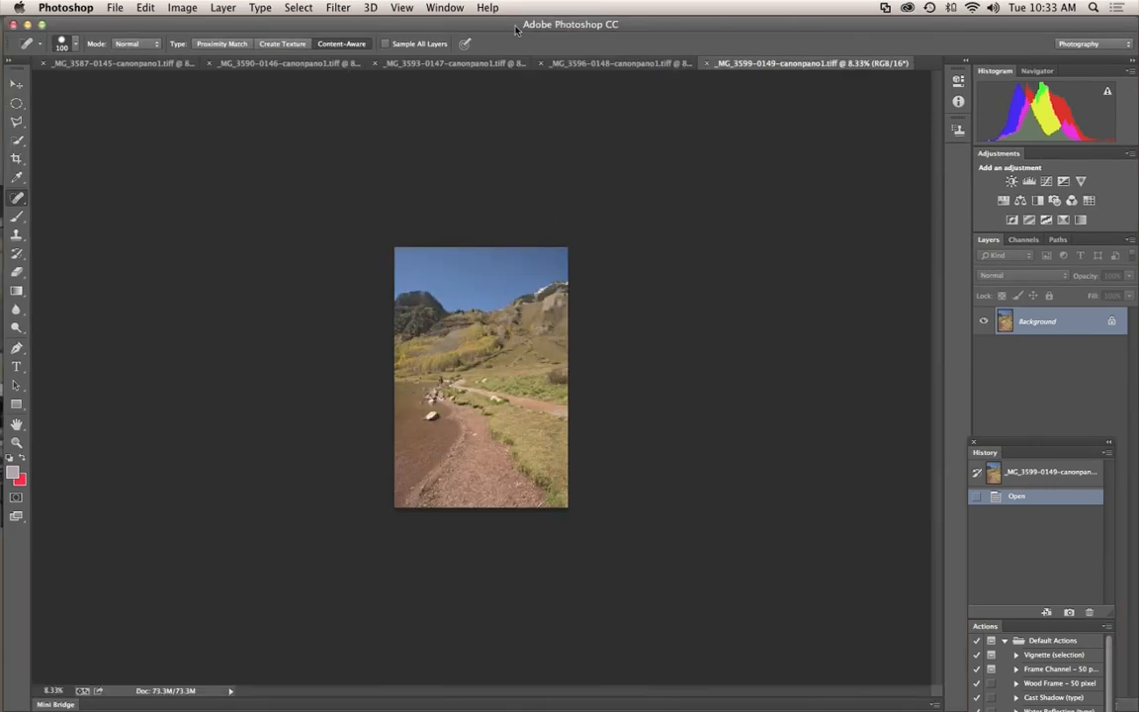
- Look through the open source photos in sequence, from _MG_3587-0145 to _MG_3599-0149
{"action": "left_click", "coordinate": [165, 64]}
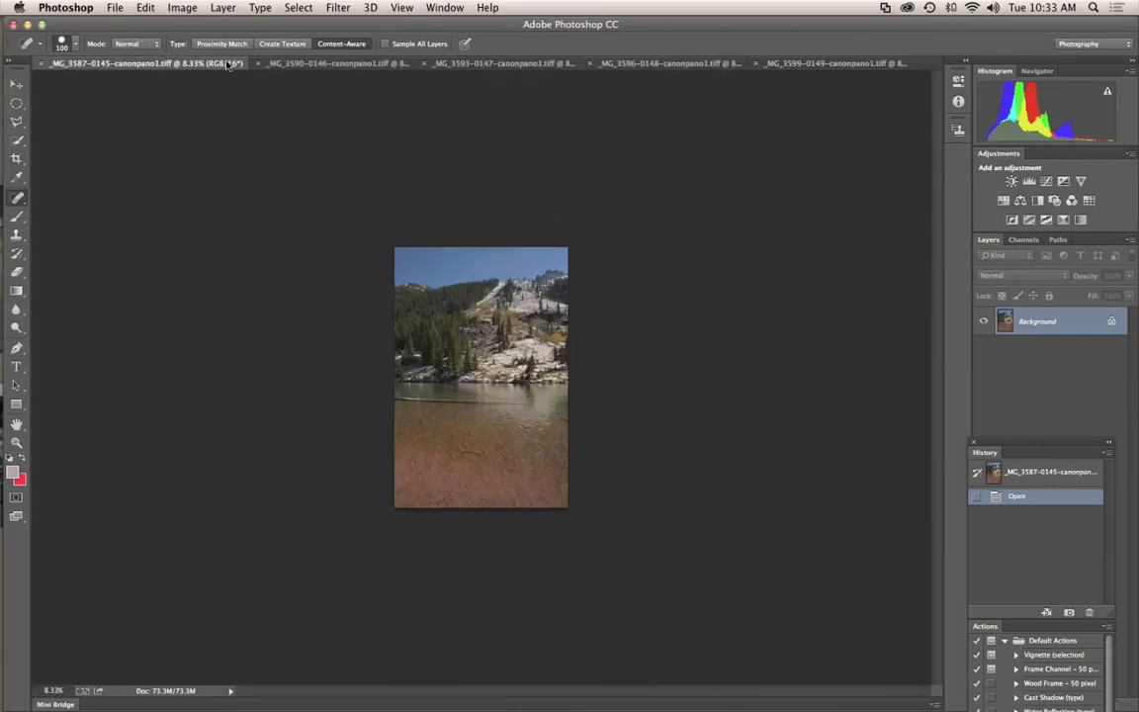
{"action": "left_click", "coordinate": [398, 9]}
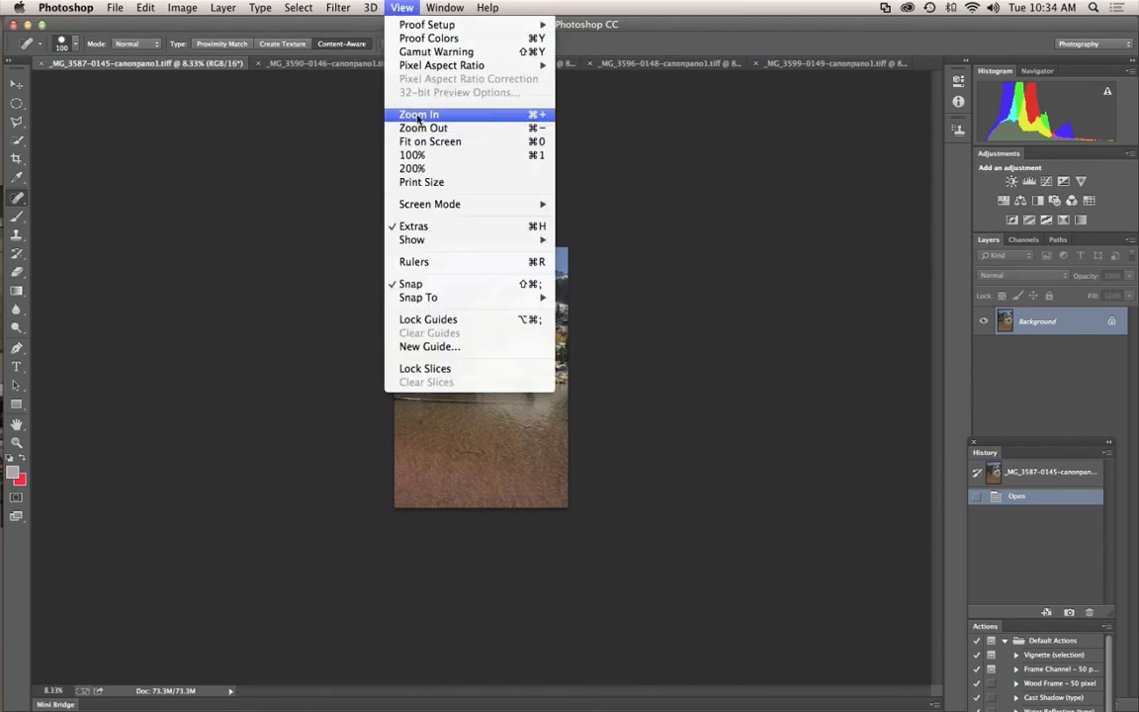
{"action": "left_click", "coordinate": [419, 119]}
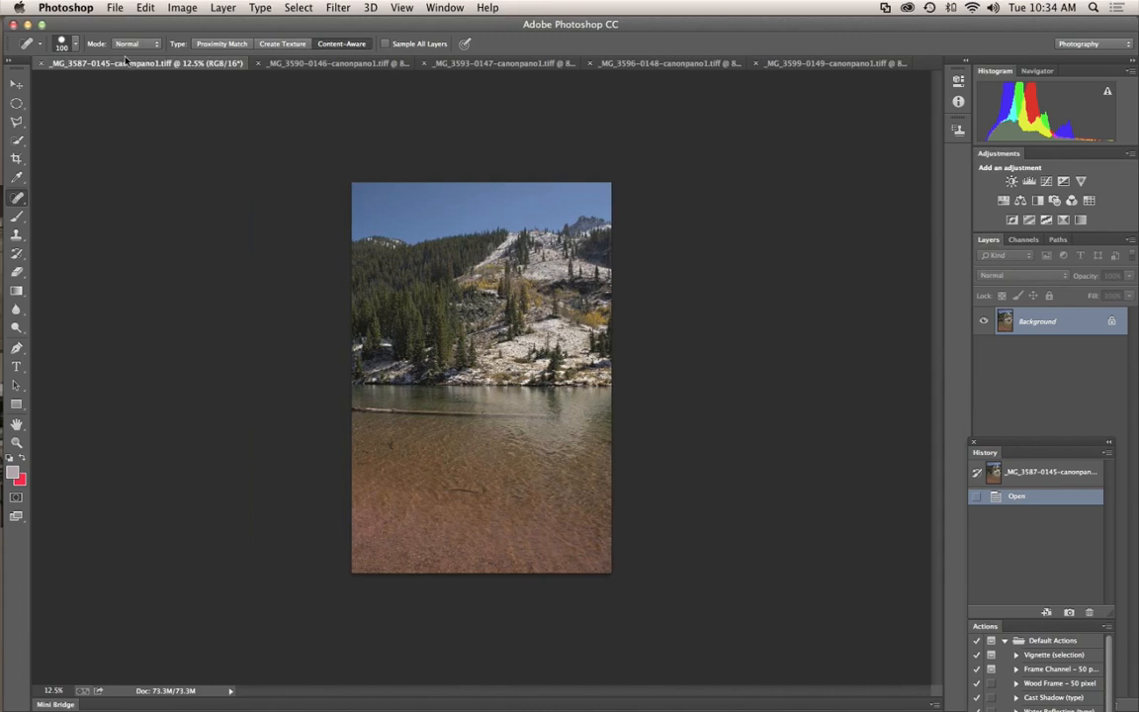
{"action": "left_click", "coordinate": [338, 64]}
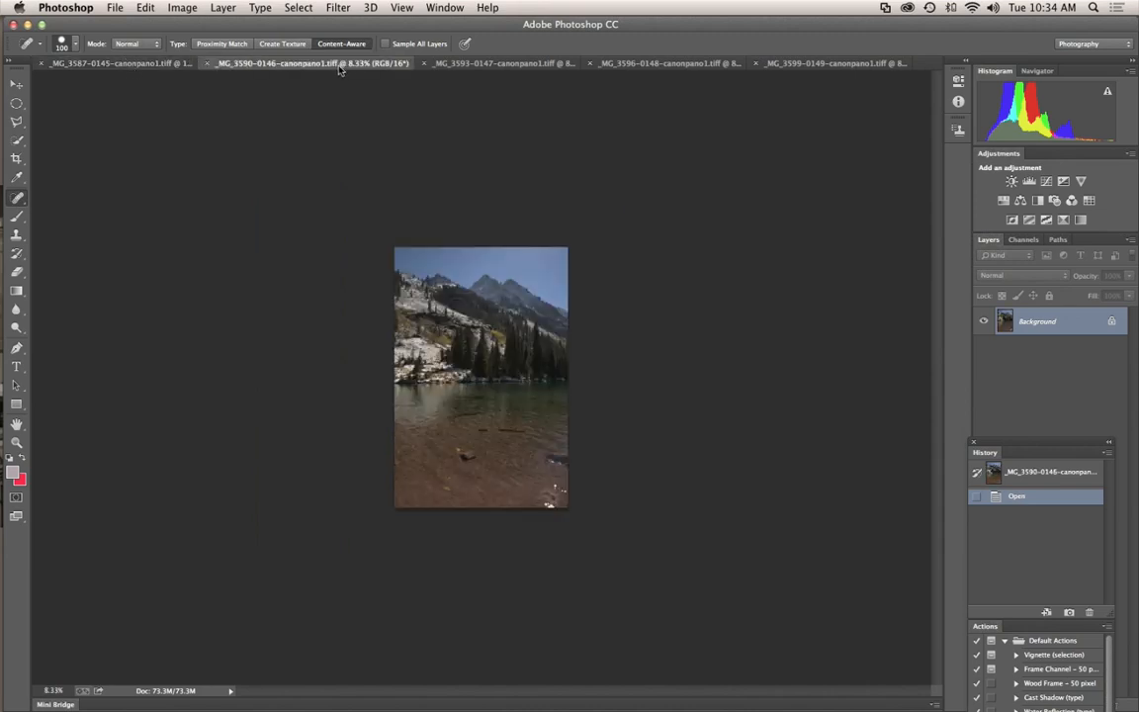
{"action": "left_click", "coordinate": [479, 62]}
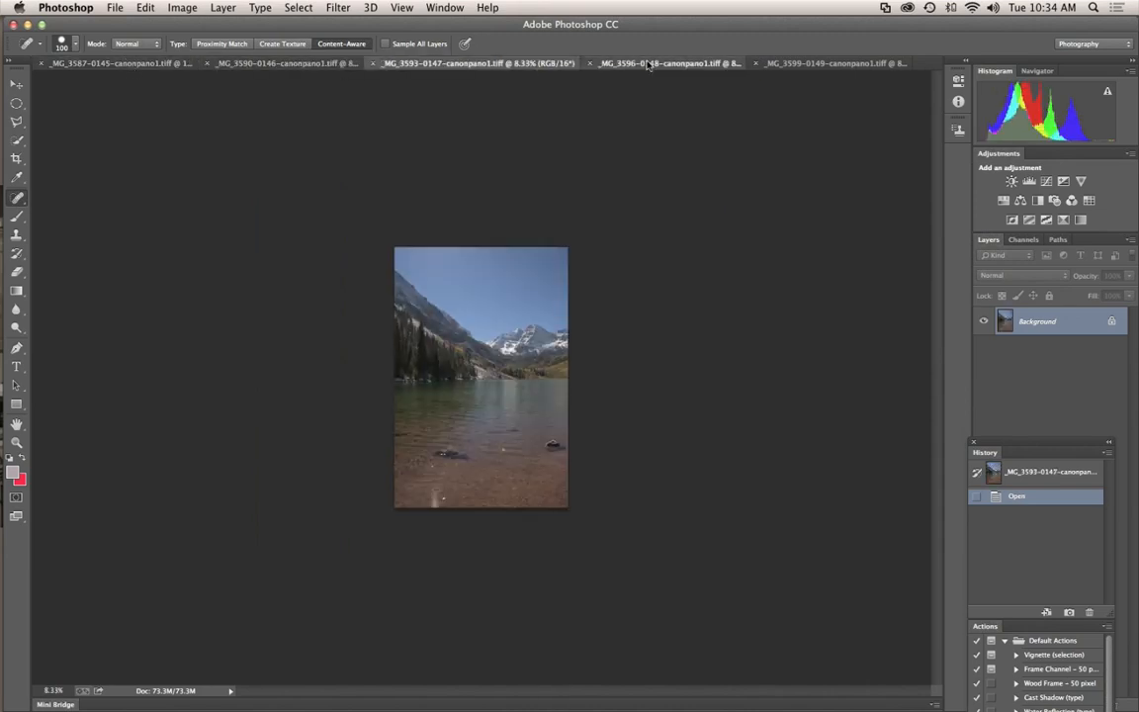
{"action": "left_click", "coordinate": [706, 63]}
{"action": "left_click", "coordinate": [786, 63]}
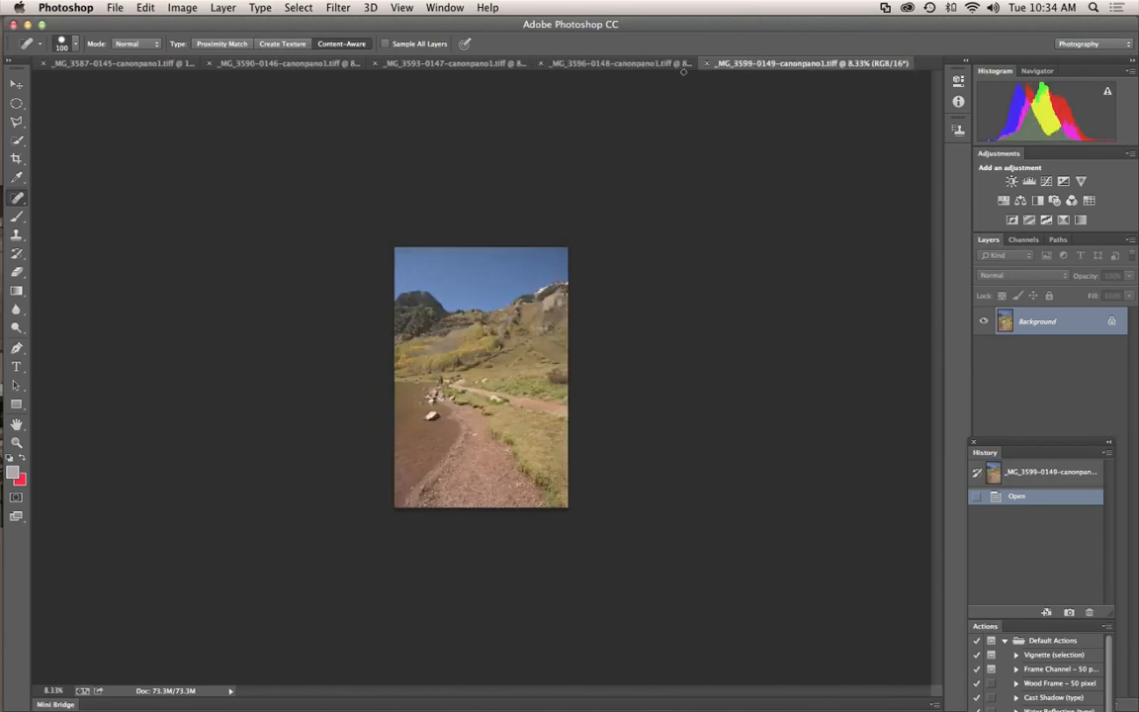
- Photomerge the five open files into a panorama using the Cylindrical layout with Vignette Removal enabled
{"action": "left_click", "coordinate": [118, 8]}
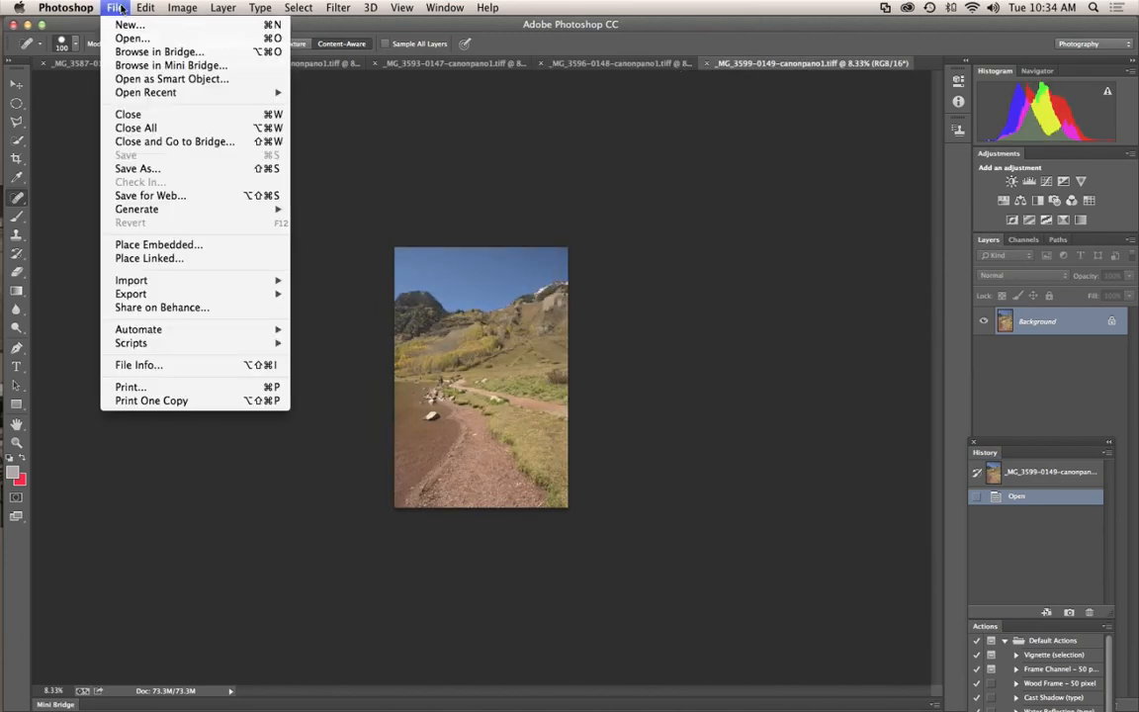
{"action": "mouse_move", "coordinate": [137, 8]}
{"action": "mouse_move", "coordinate": [189, 328]}
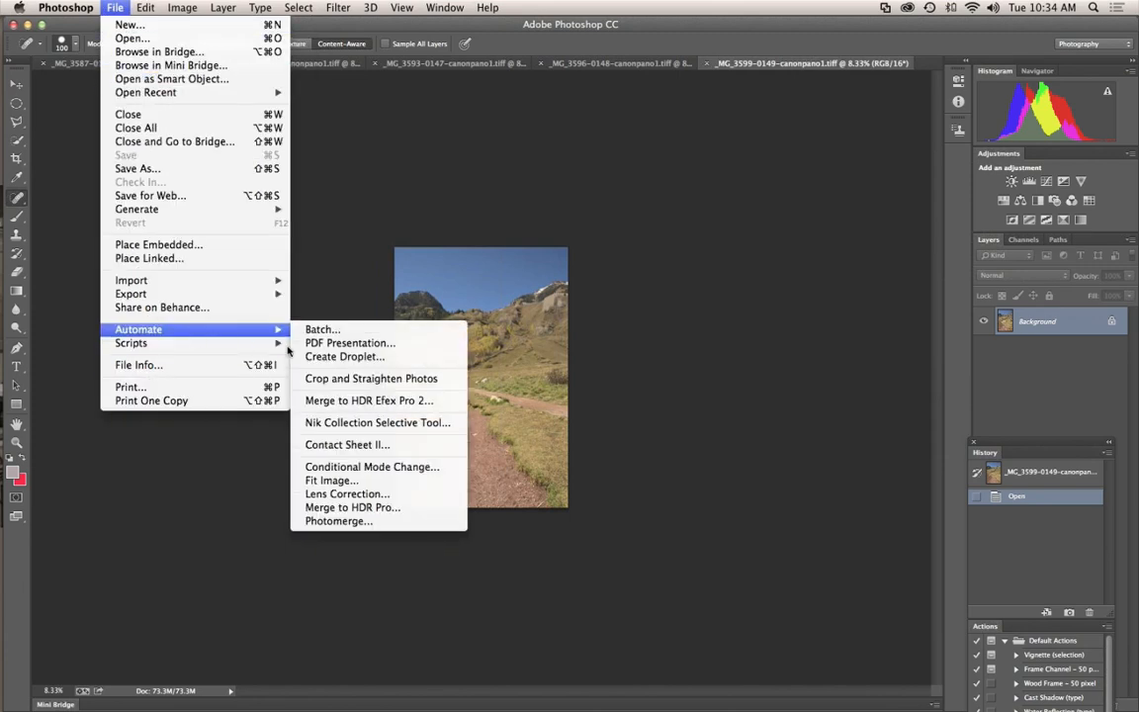
{"action": "left_click", "coordinate": [358, 528]}
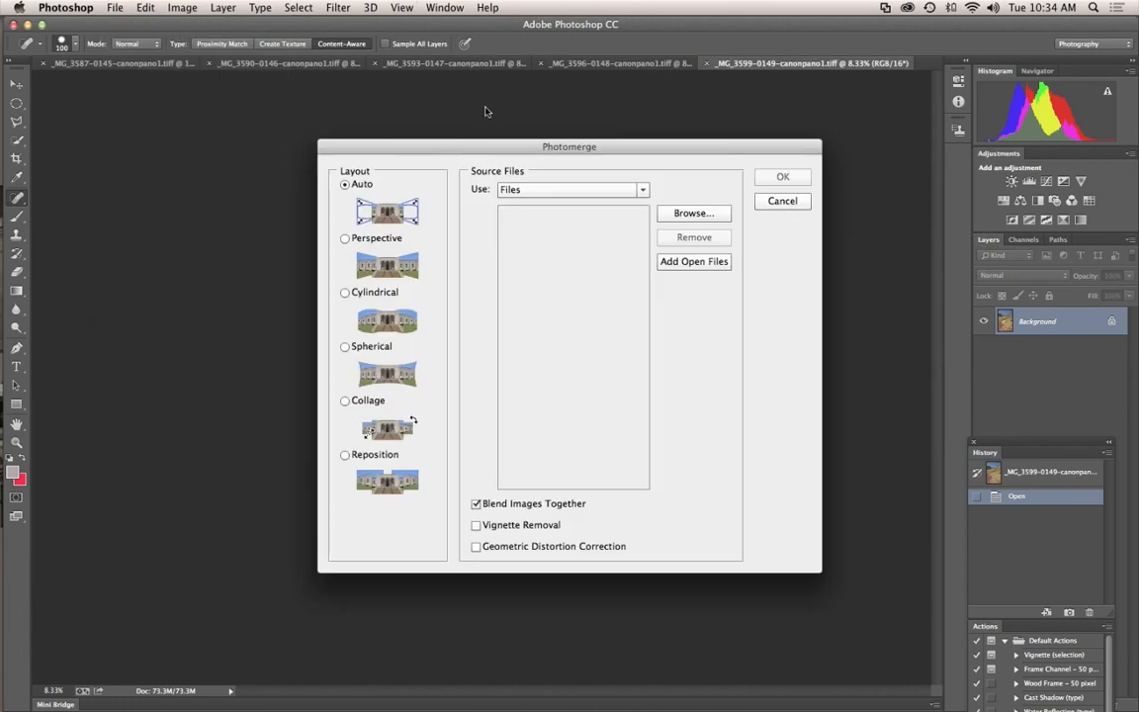
{"action": "left_click_drag", "start_coordinate": [464, 148], "coordinate": [434, 132]}
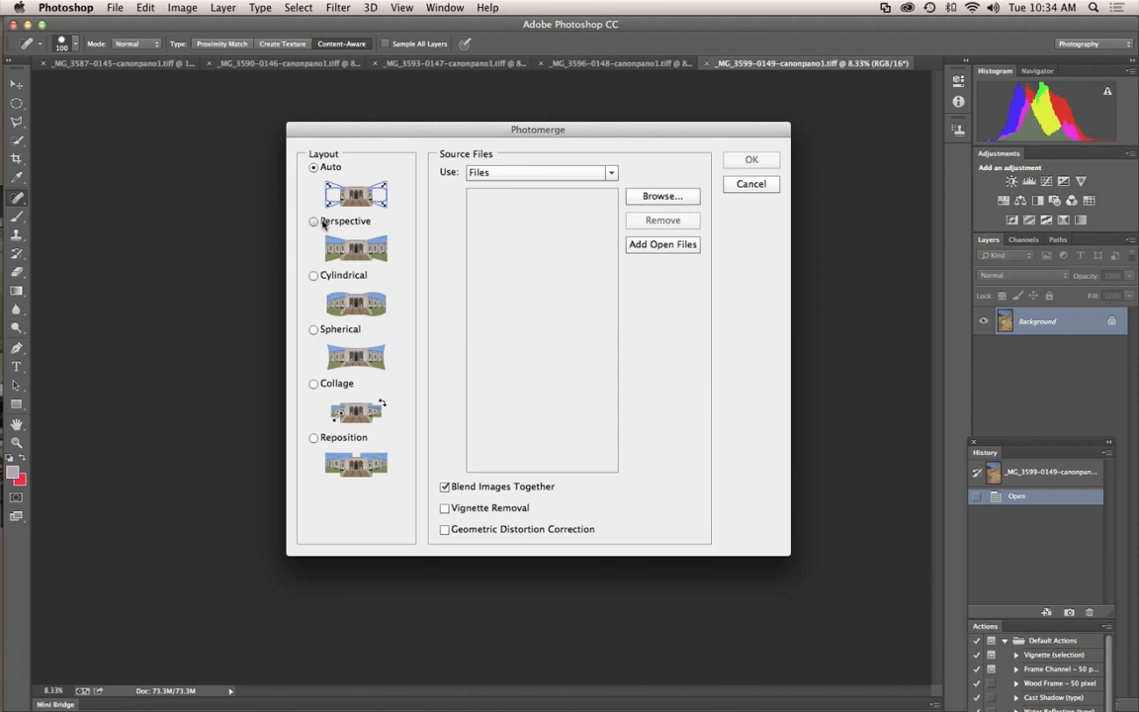
{"action": "left_click", "coordinate": [315, 331]}
{"action": "left_click", "coordinate": [315, 278]}
{"action": "left_click", "coordinate": [691, 247]}
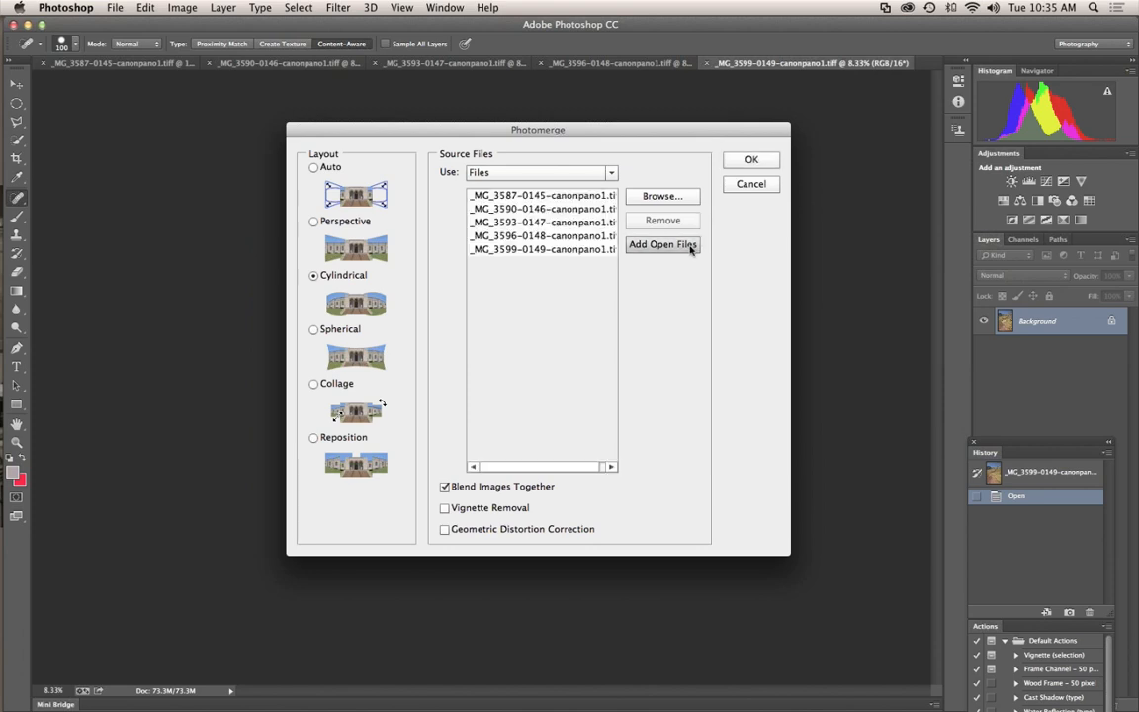
{"action": "left_click", "coordinate": [445, 509]}
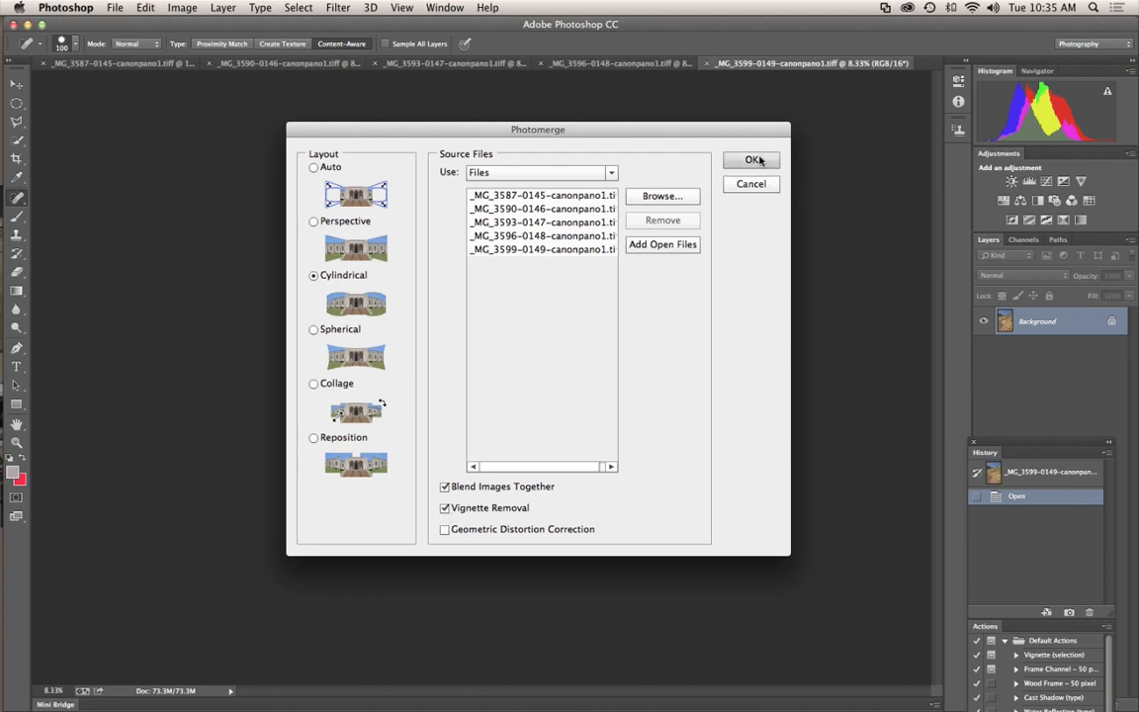
{"action": "left_click", "coordinate": [754, 160]}
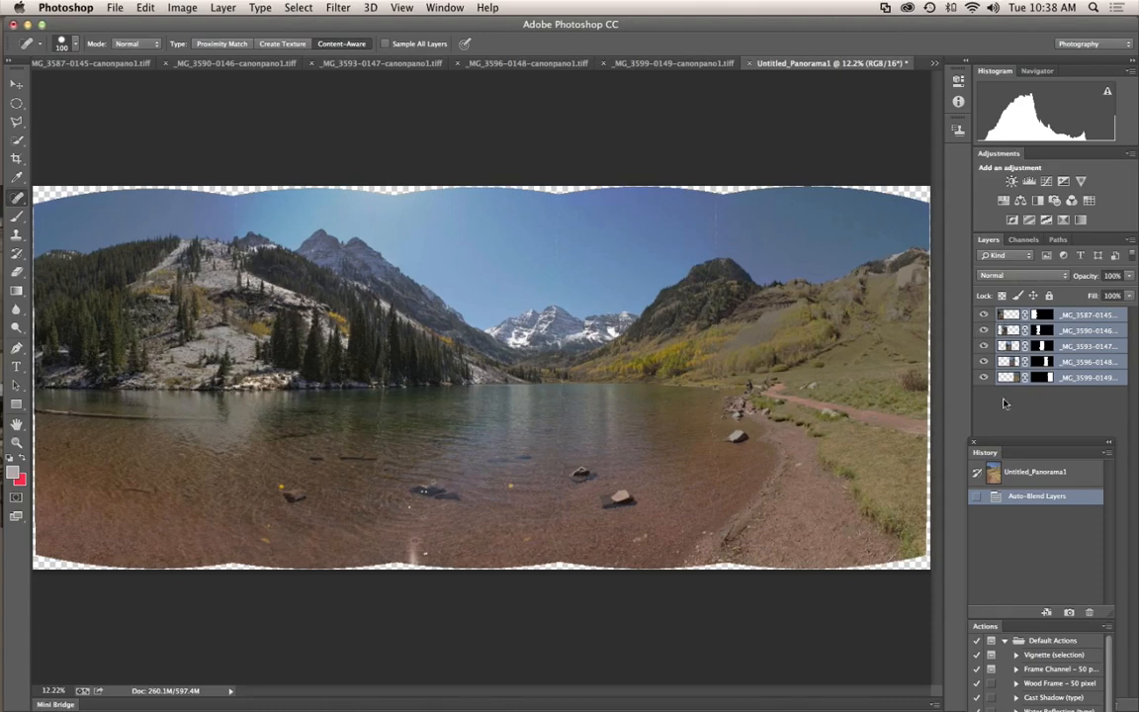
- Hide and show each of the five panorama layers to examine how their masked sections fit together
{"action": "left_click", "coordinate": [984, 315]}
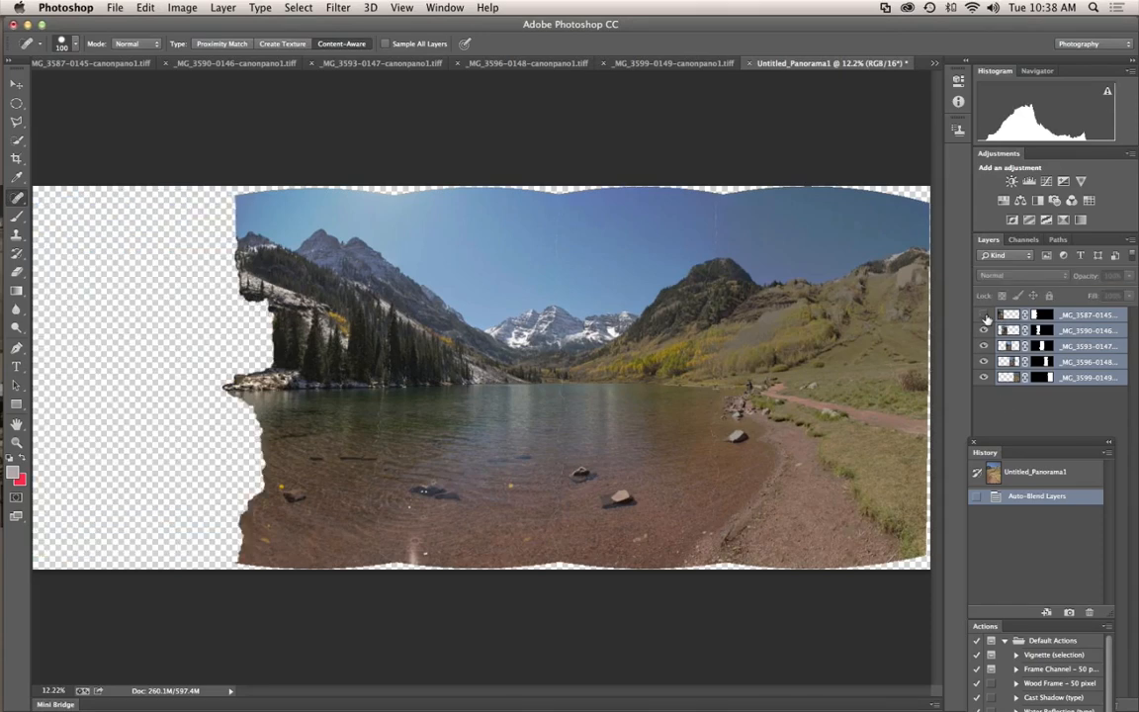
{"action": "left_click", "coordinate": [984, 315]}
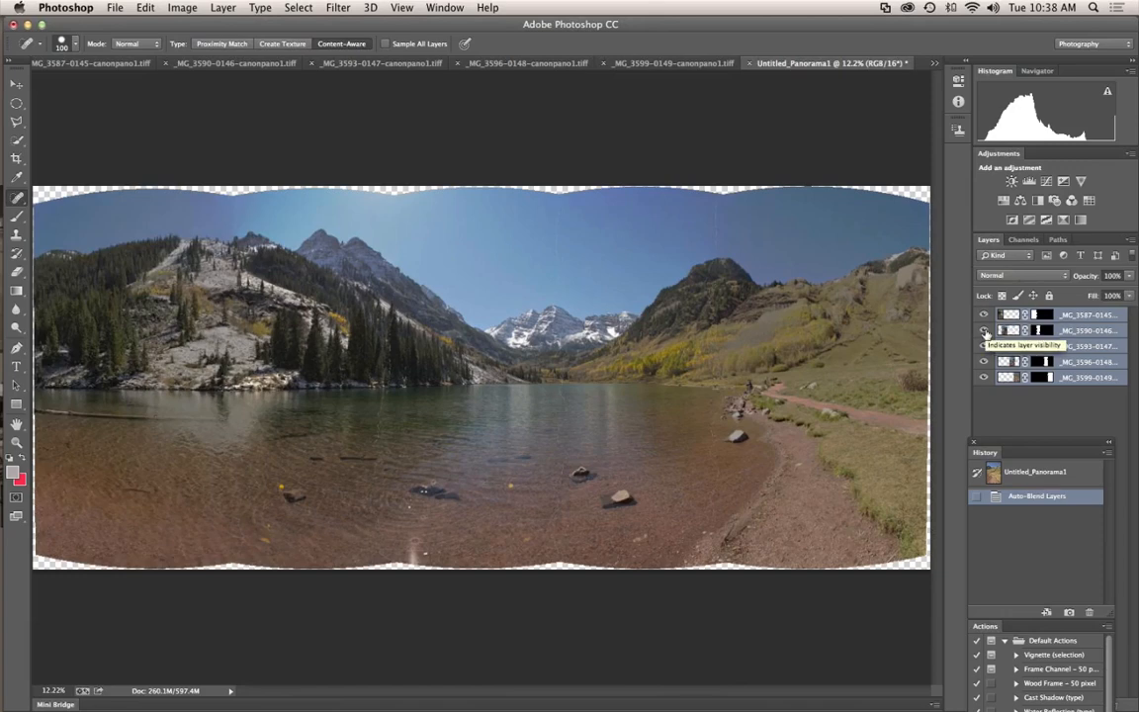
{"action": "left_click", "coordinate": [984, 330]}
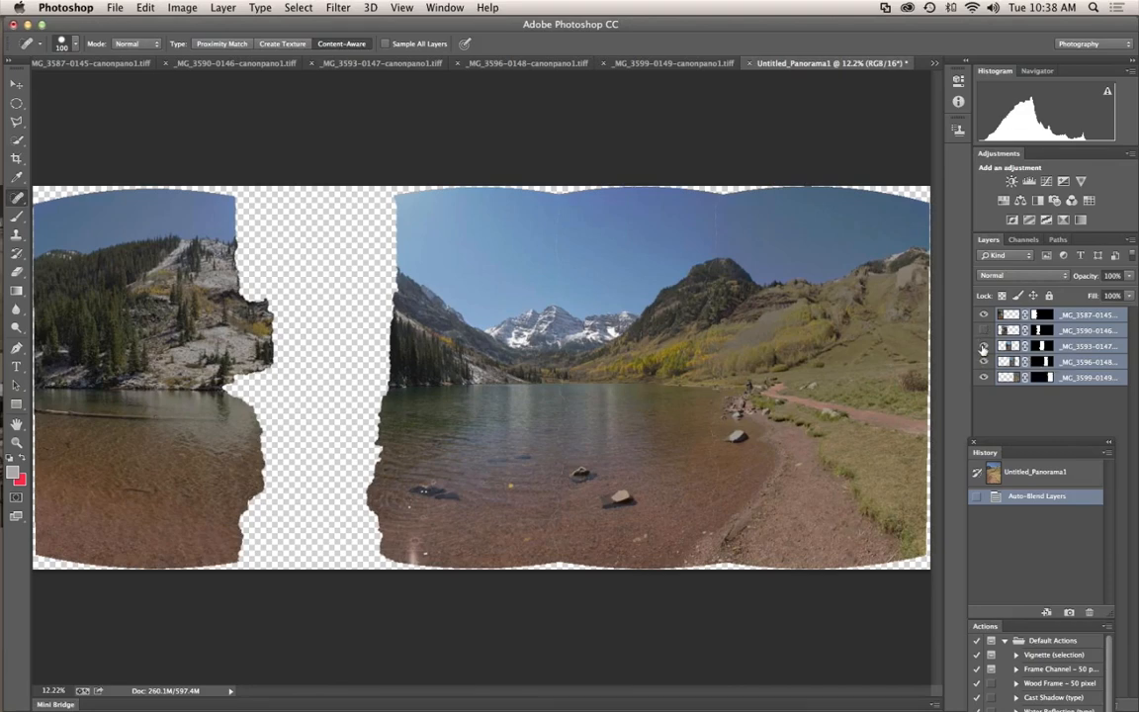
{"action": "left_click", "coordinate": [983, 346]}
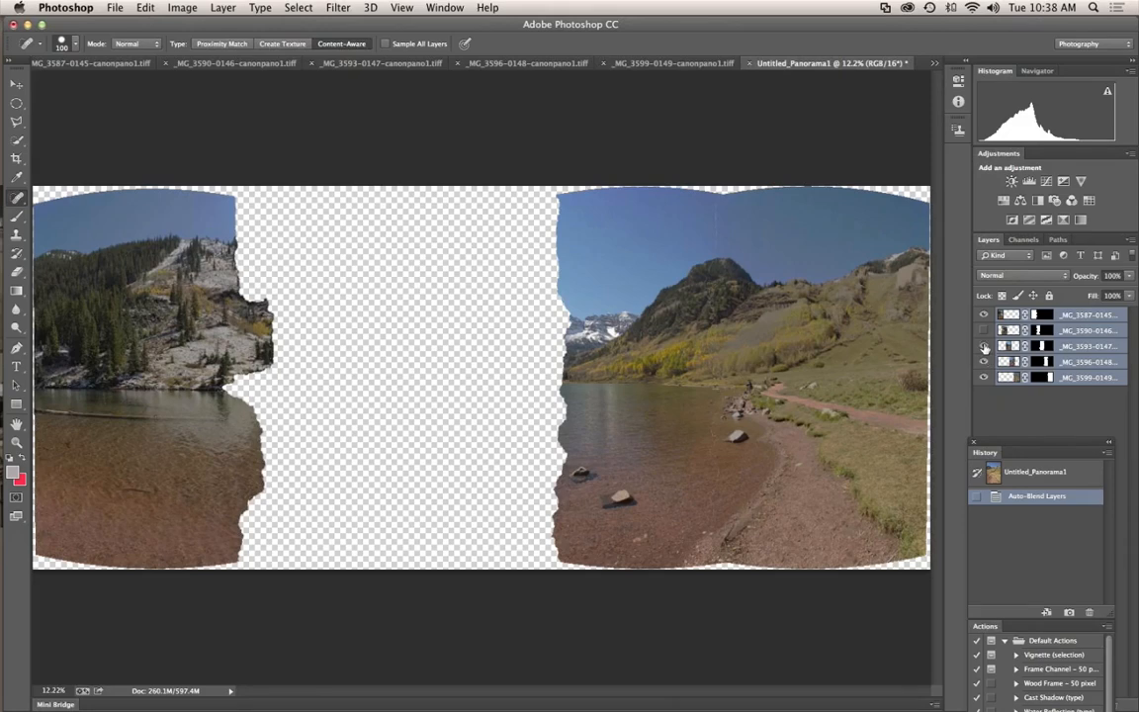
{"action": "left_click", "coordinate": [984, 346]}
{"action": "left_click", "coordinate": [984, 362]}
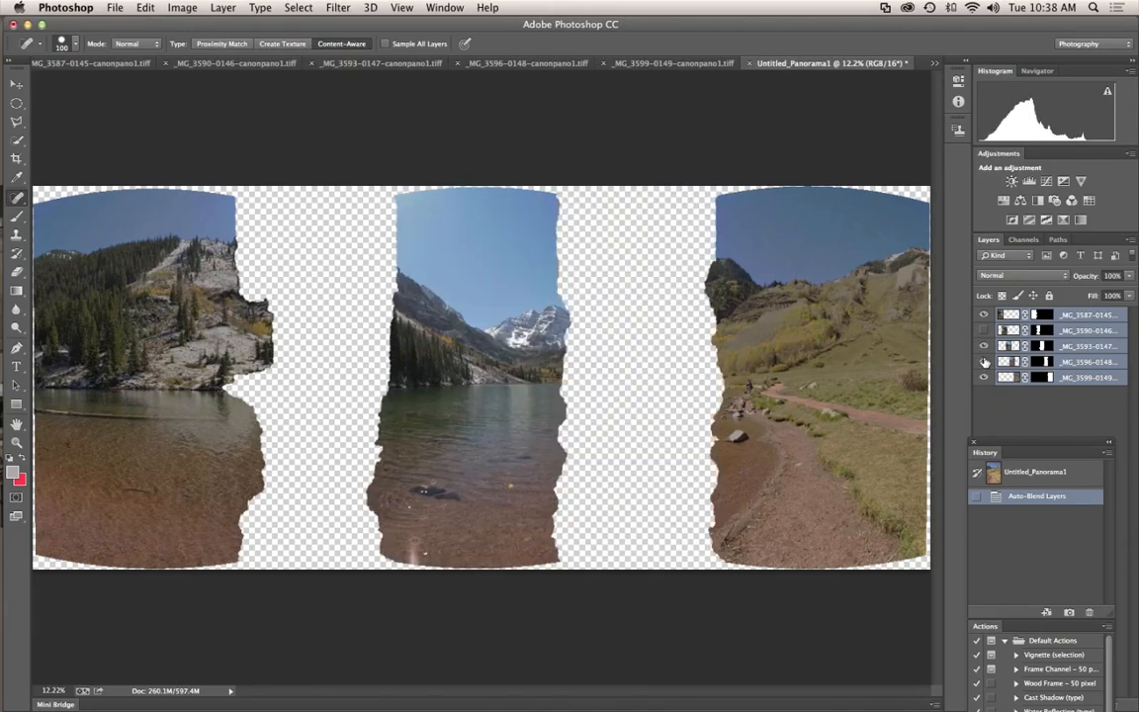
{"action": "left_click", "coordinate": [984, 362]}
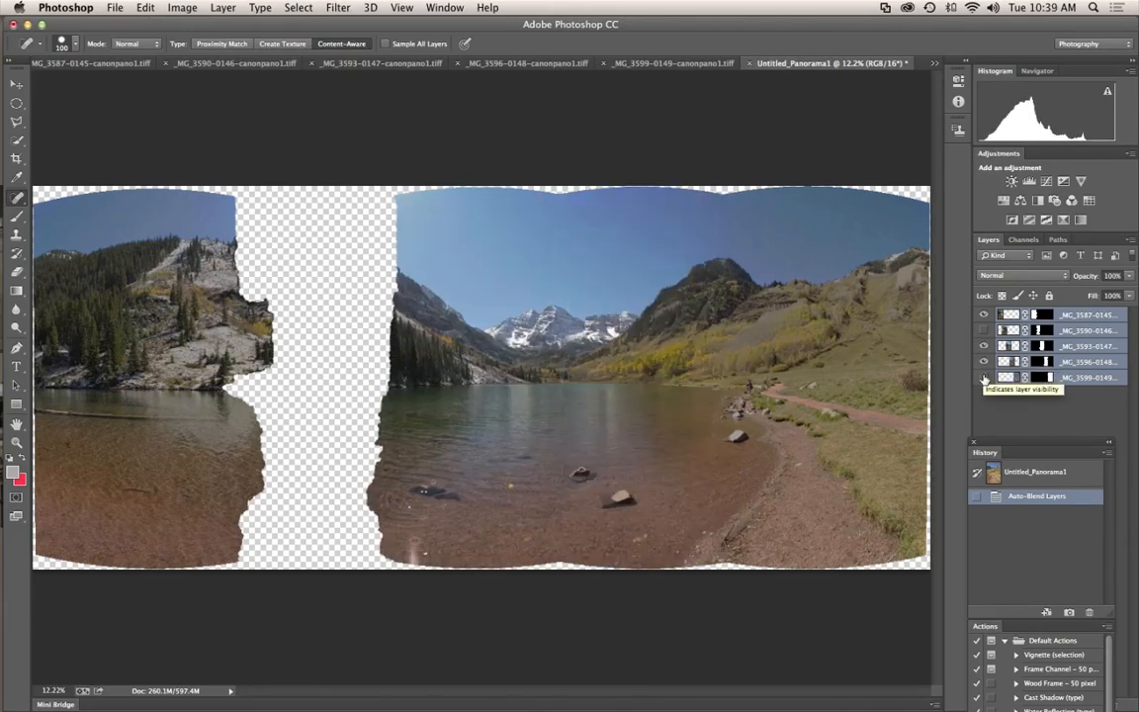
{"action": "left_click", "coordinate": [984, 378]}
{"action": "left_click", "coordinate": [984, 378]}
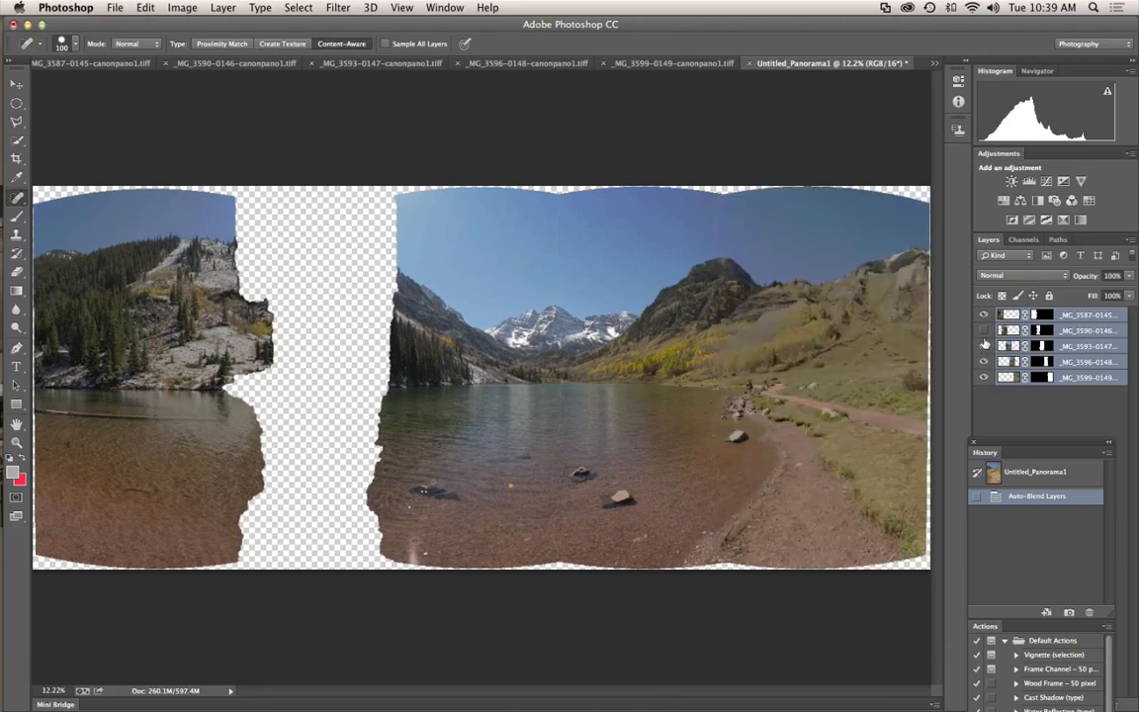
{"action": "left_click", "coordinate": [984, 330]}
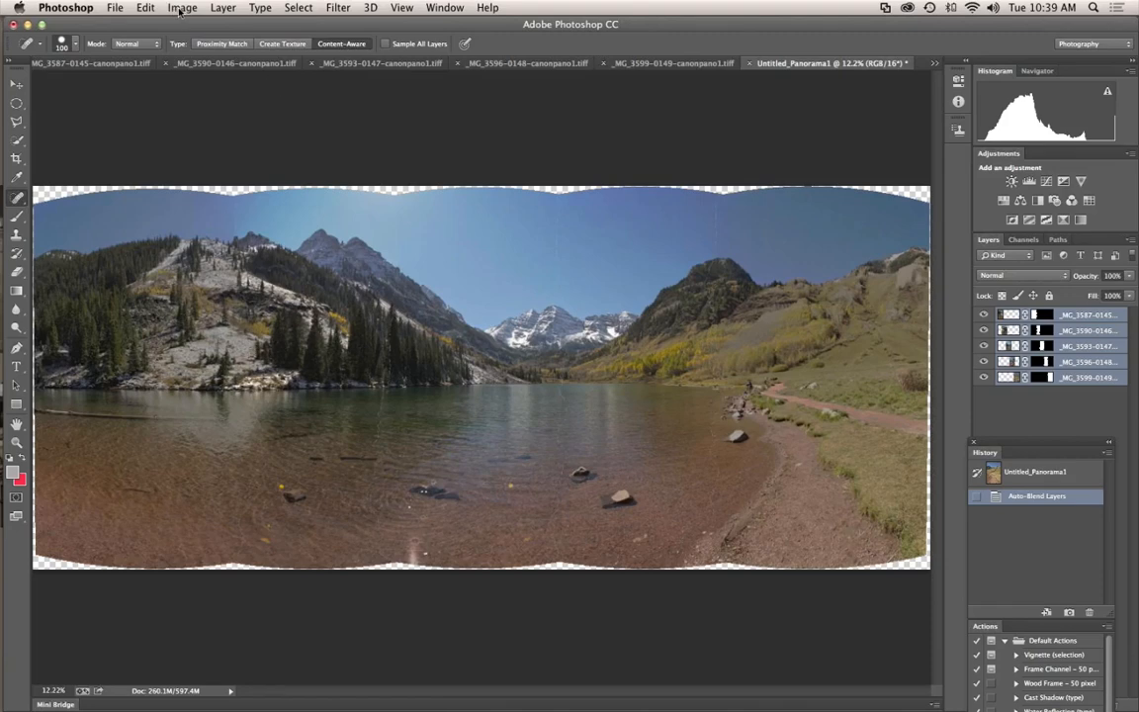
- Flatten the five masked panorama layers into a single background layer
{"action": "left_click", "coordinate": [223, 8]}
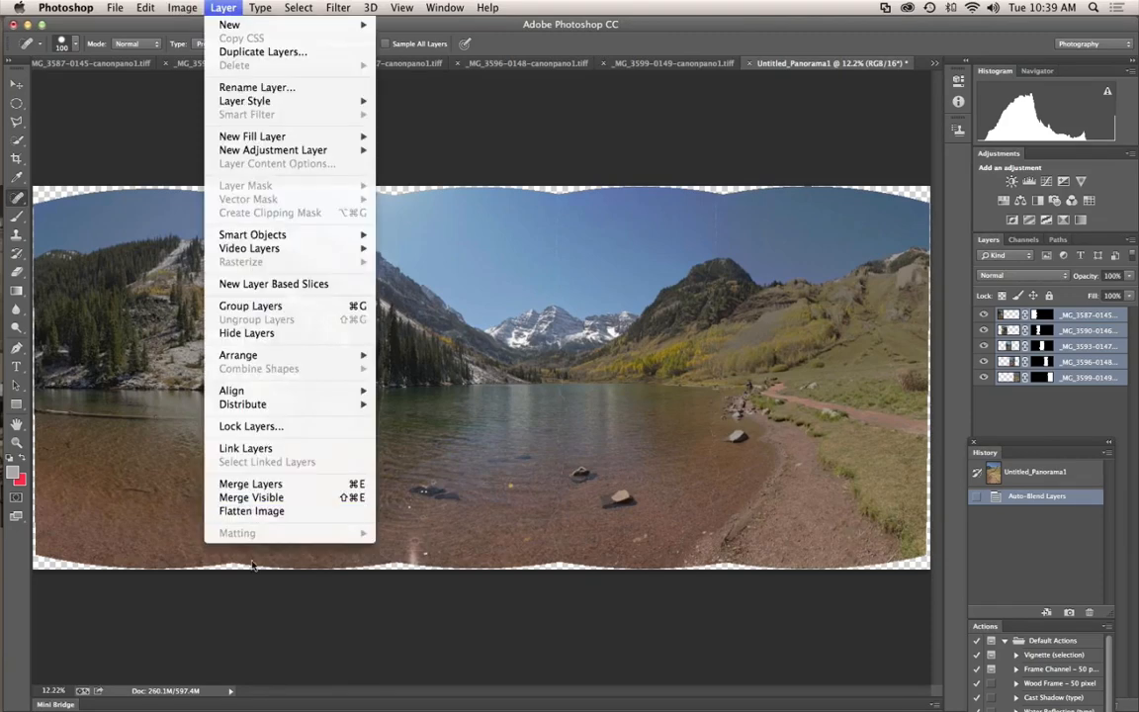
{"action": "left_click", "coordinate": [250, 513]}
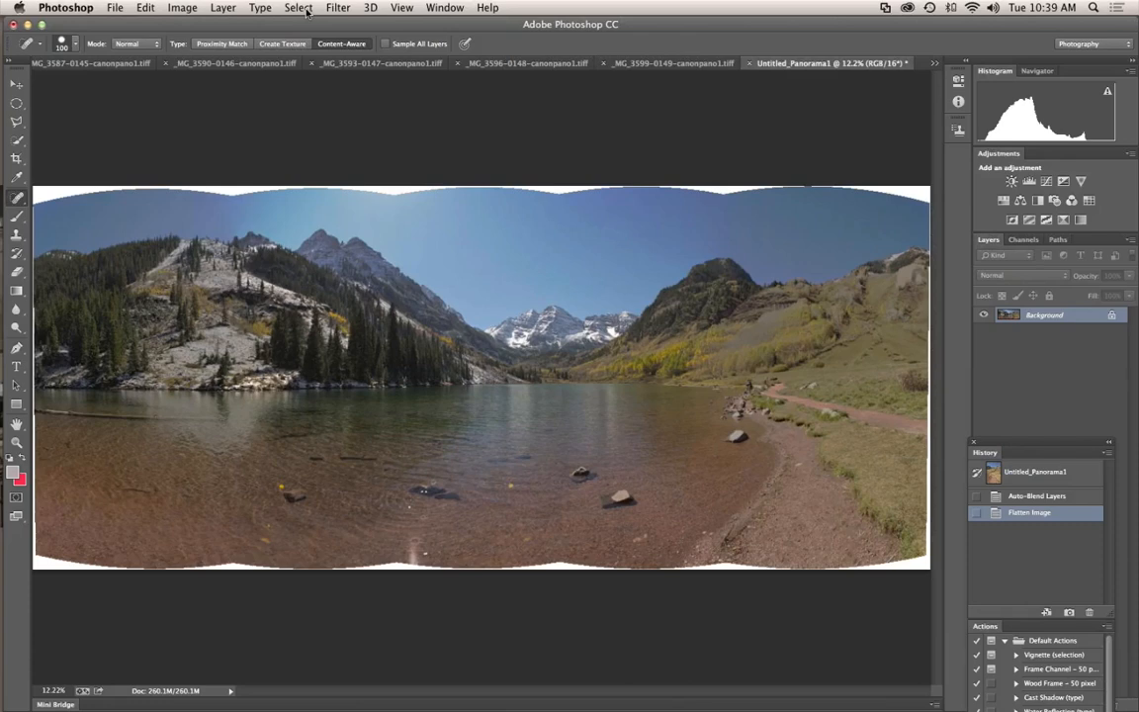
- Frame a crop about 28 in wide that excludes the scalloped white edges and trims the panorama's sides and foreground
{"action": "left_click", "coordinate": [16, 159]}
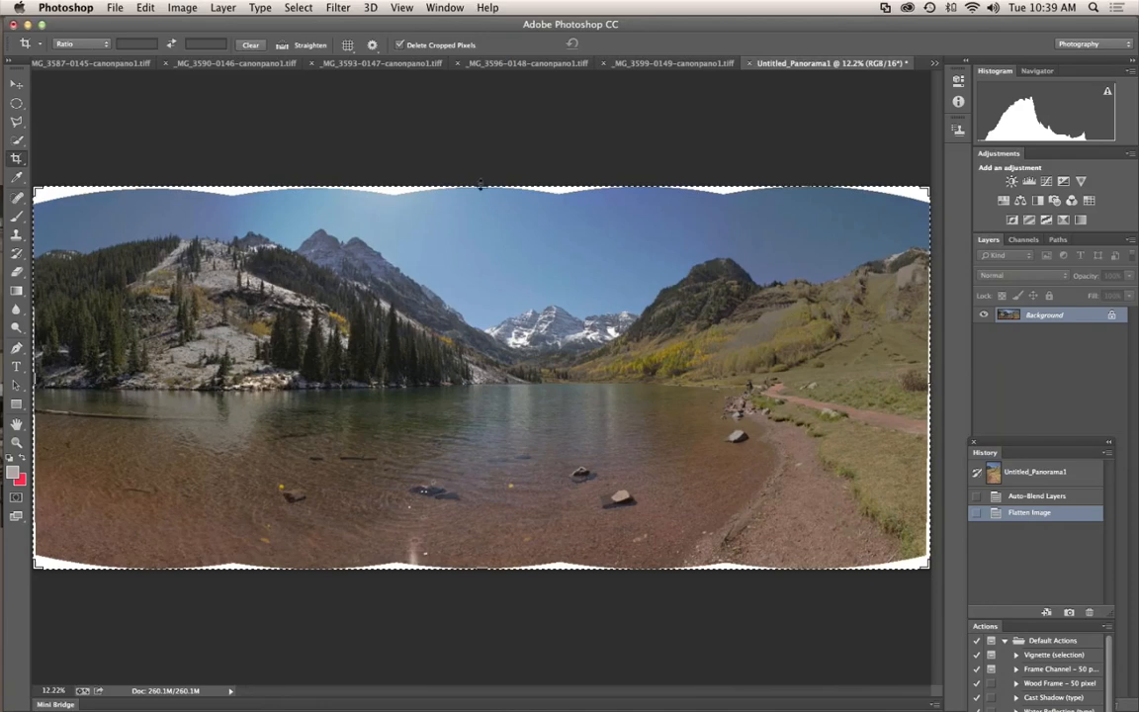
{"action": "left_click_drag", "start_coordinate": [480, 186], "coordinate": [482, 195]}
{"action": "left_click_drag", "start_coordinate": [481, 557], "coordinate": [481, 520]}
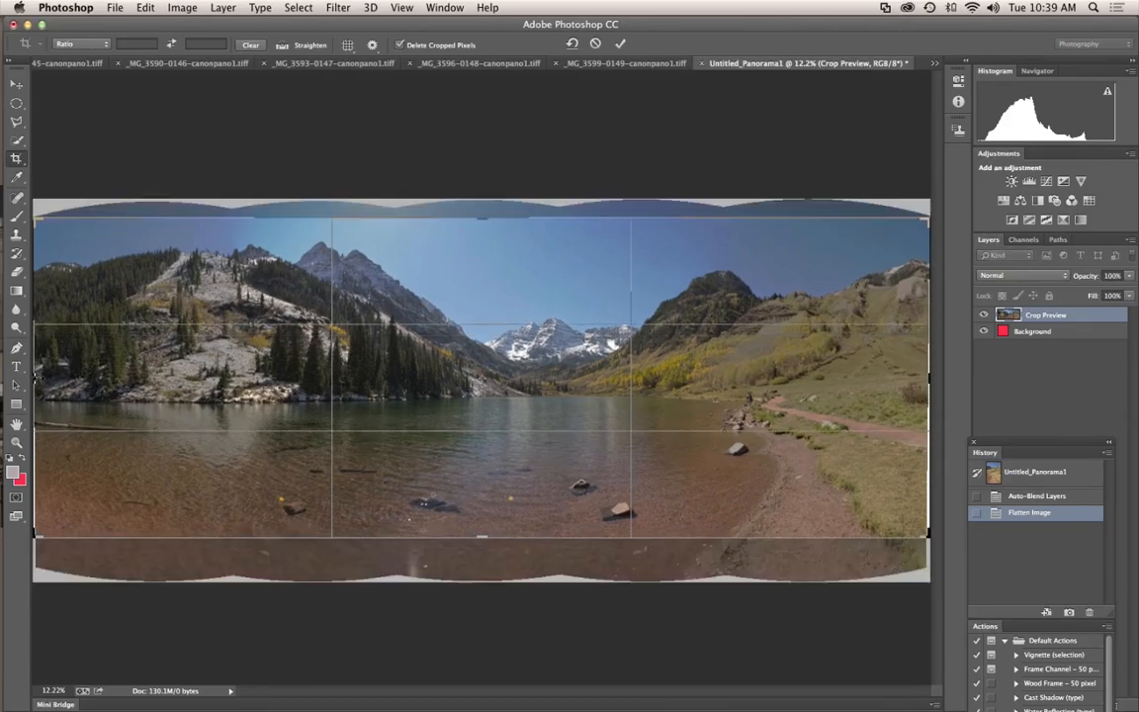
{"action": "left_click_drag", "start_coordinate": [35, 378], "coordinate": [39, 377]}
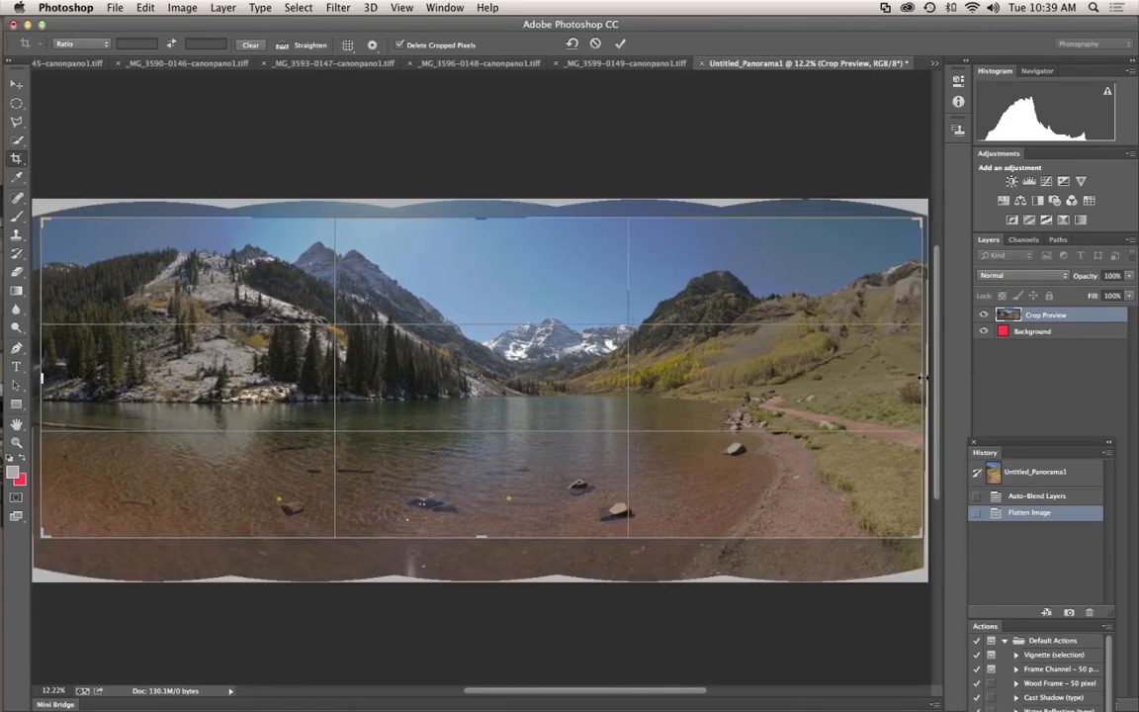
{"action": "left_click_drag", "start_coordinate": [922, 377], "coordinate": [919, 377]}
{"action": "left_click_drag", "start_coordinate": [44, 377], "coordinate": [110, 377]}
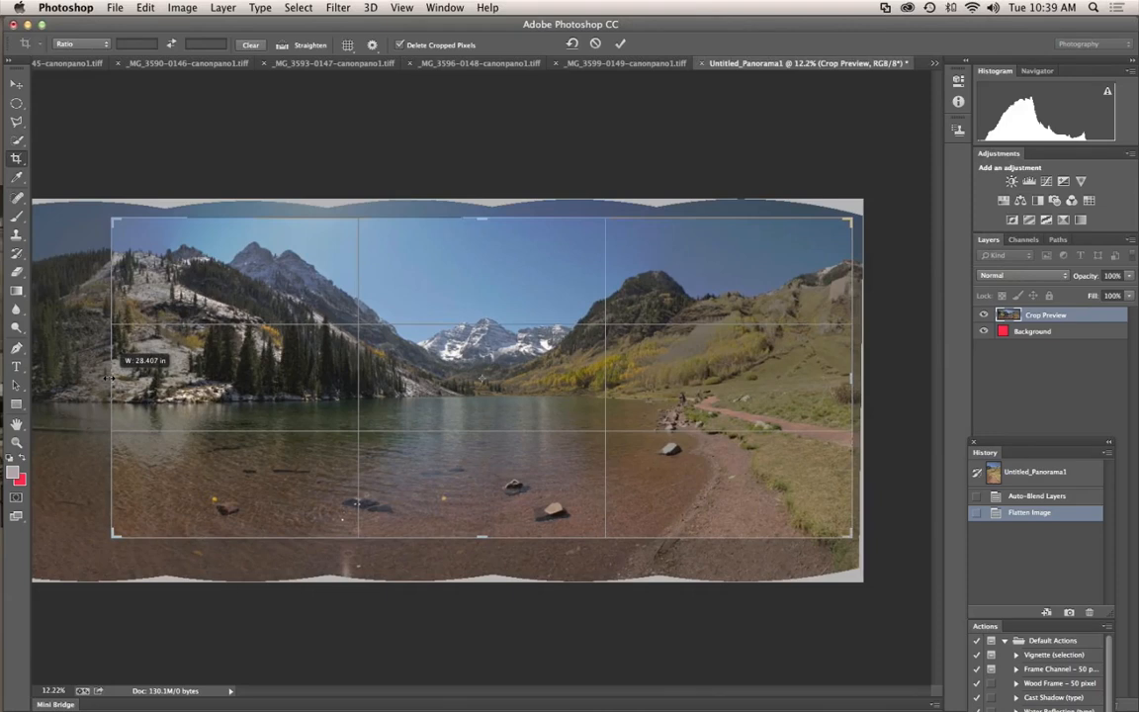
{"action": "left_click_drag", "start_coordinate": [112, 377], "coordinate": [114, 377]}
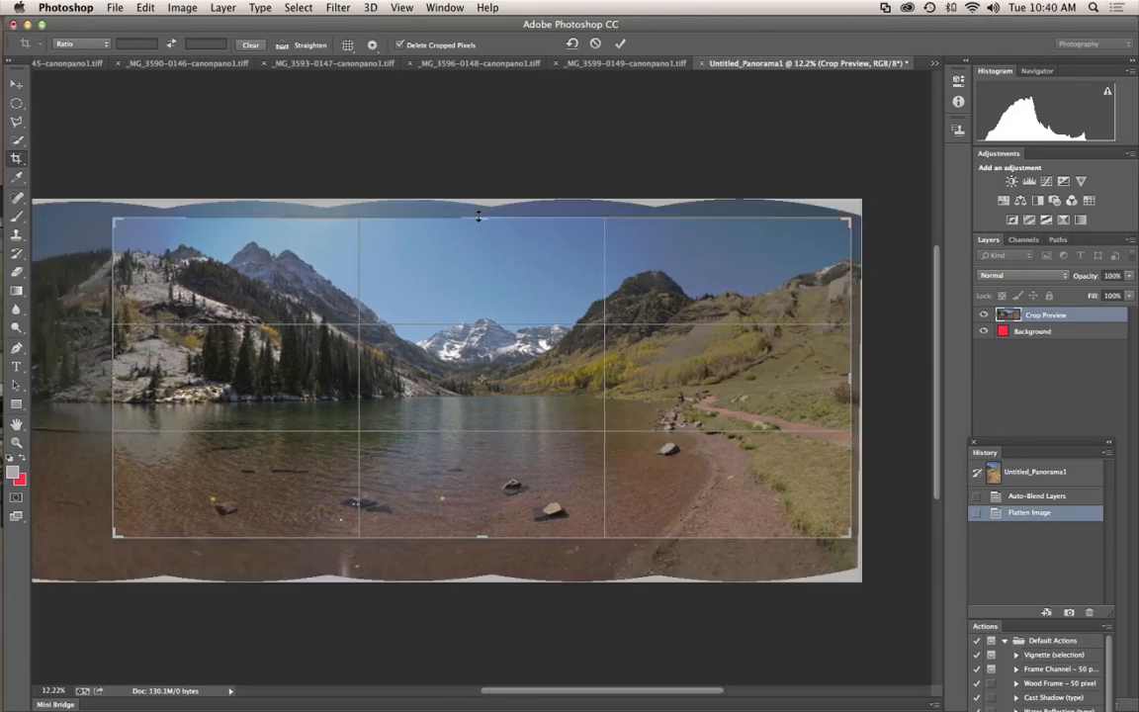
- Fine-tune the crop's edges and the image's position within the frame, and apply the crop
{"action": "left_click_drag", "start_coordinate": [479, 216], "coordinate": [478, 214]}
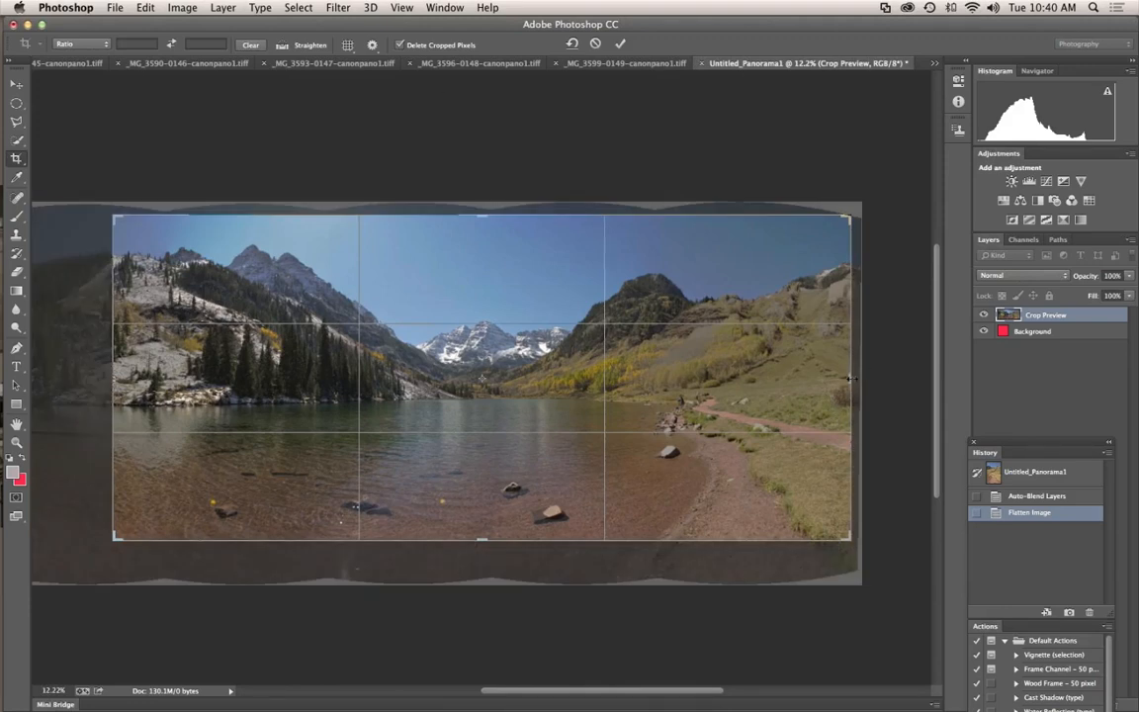
{"action": "left_click_drag", "start_coordinate": [849, 378], "coordinate": [846, 379]}
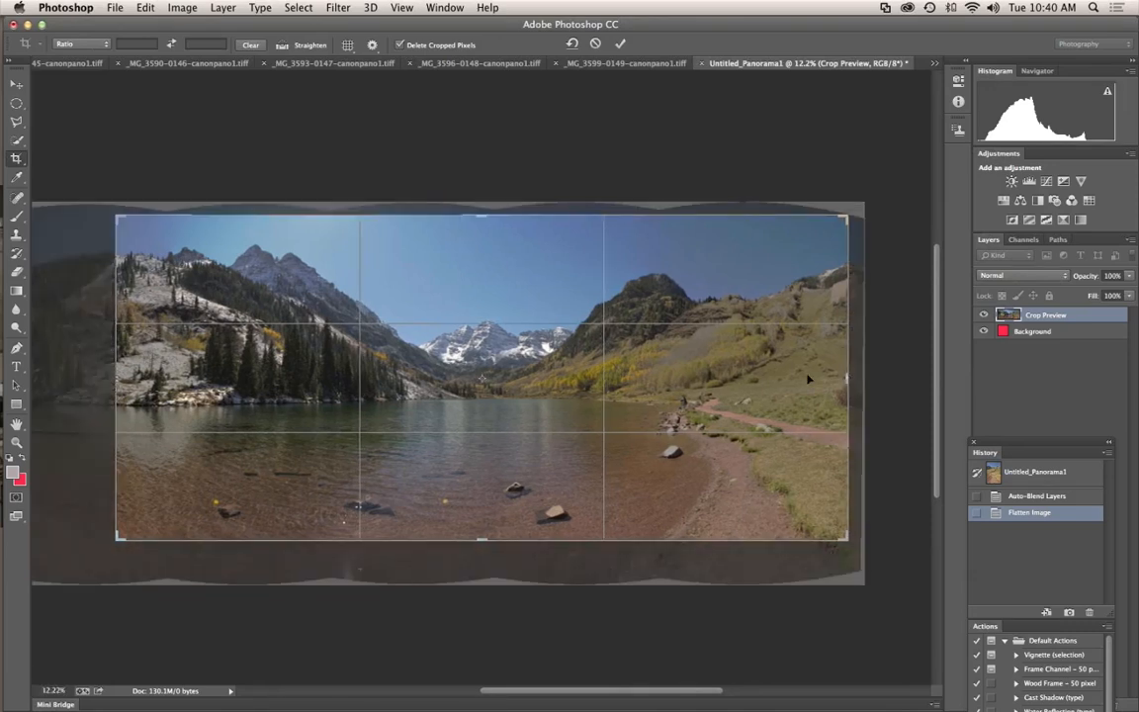
{"action": "left_click_drag", "start_coordinate": [116, 379], "coordinate": [120, 381]}
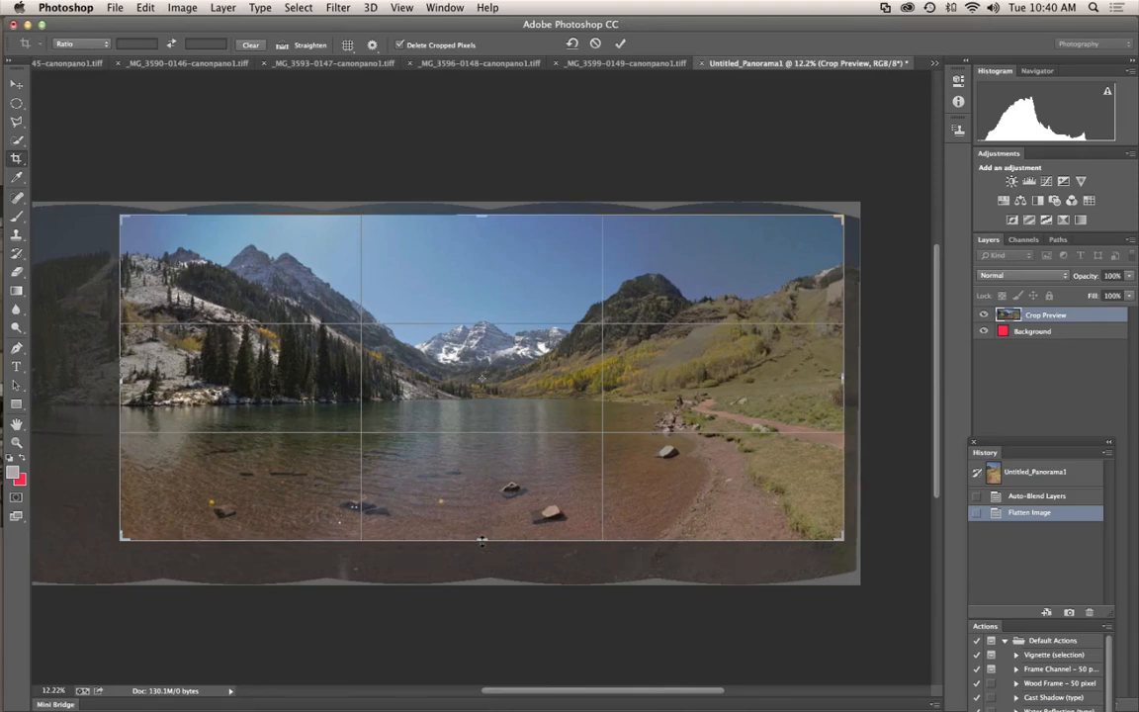
{"action": "left_click_drag", "start_coordinate": [481, 539], "coordinate": [481, 540]}
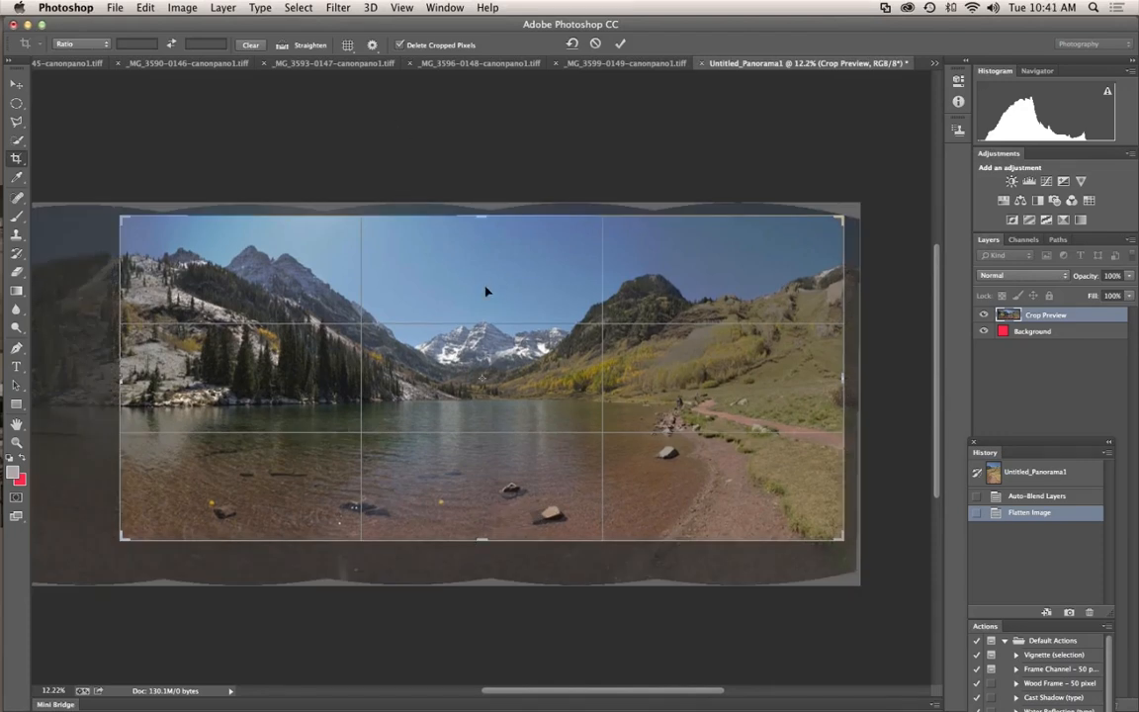
{"action": "left_click_drag", "start_coordinate": [485, 291], "coordinate": [487, 293]}
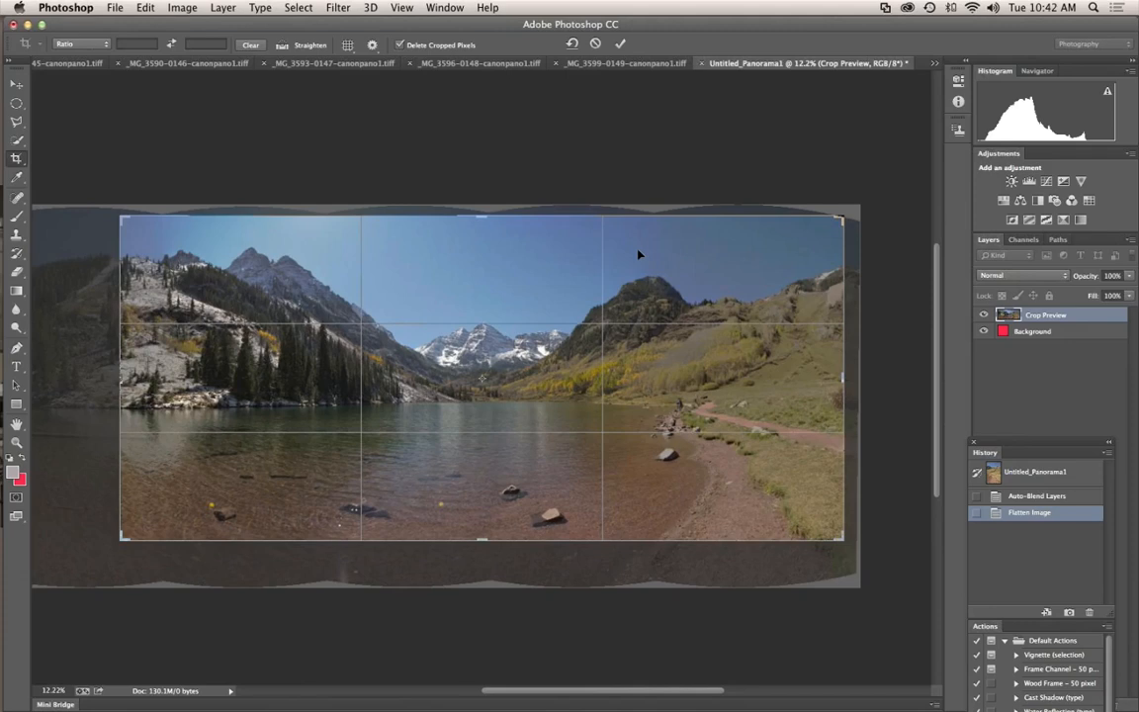
{"action": "left_click", "coordinate": [621, 43]}
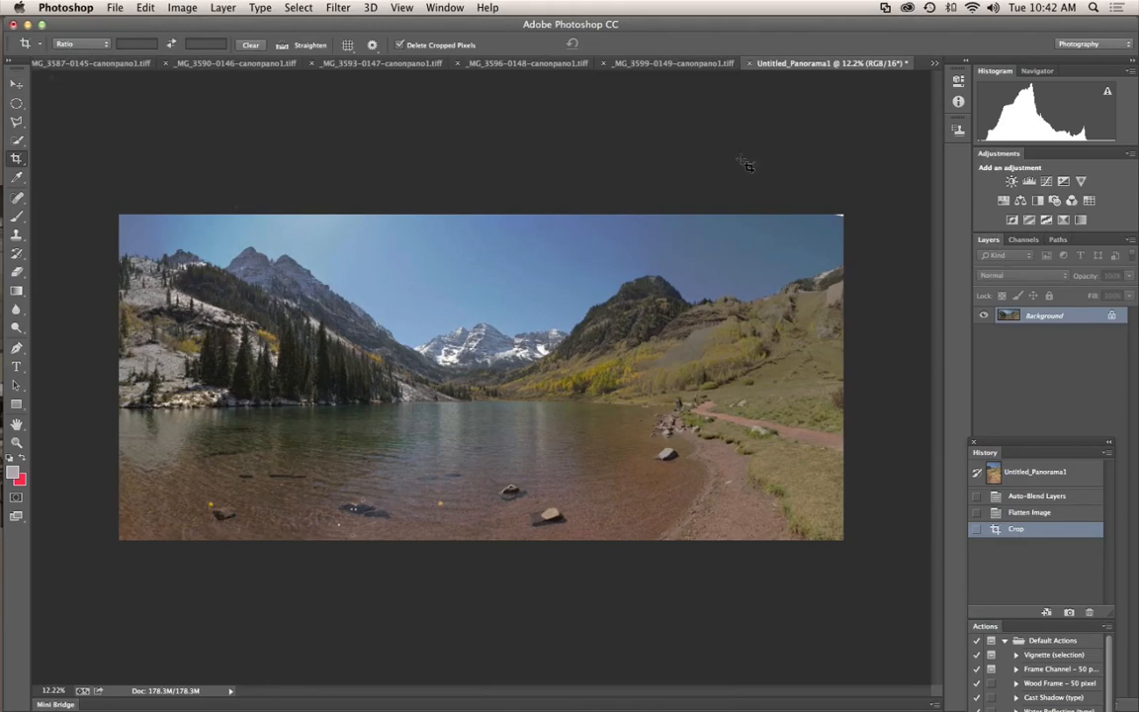
- Select the white sliver in the sky's upper-right corner with the Polygonal Lasso, fill it Content-Aware at 100% opacity, and deselect
{"action": "left_click", "coordinate": [15, 124]}
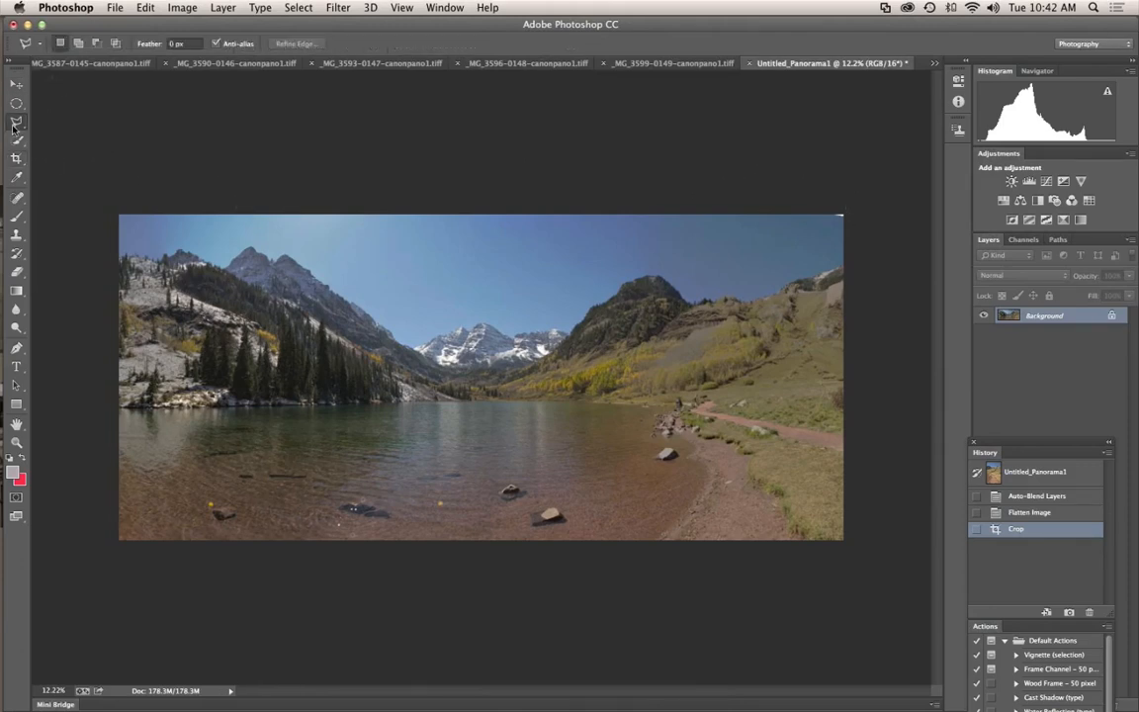
{"action": "left_click", "coordinate": [830, 205]}
{"action": "double_click", "coordinate": [852, 204]}
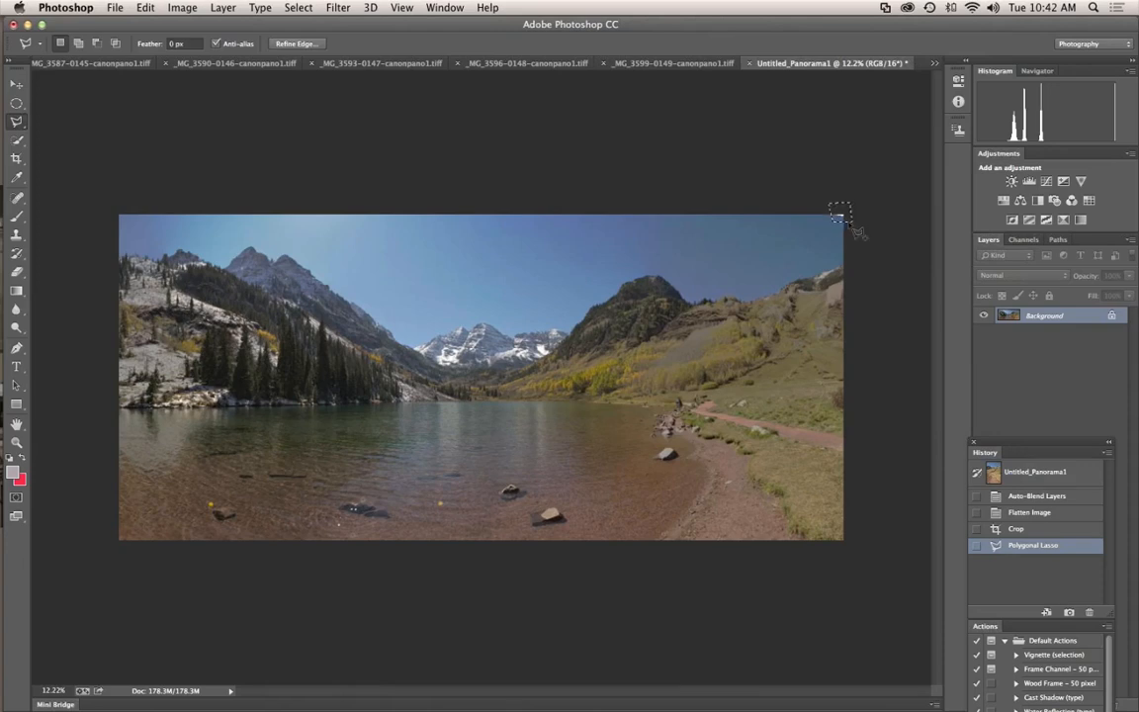
{"action": "key", "text": "shift+BackSpace"}
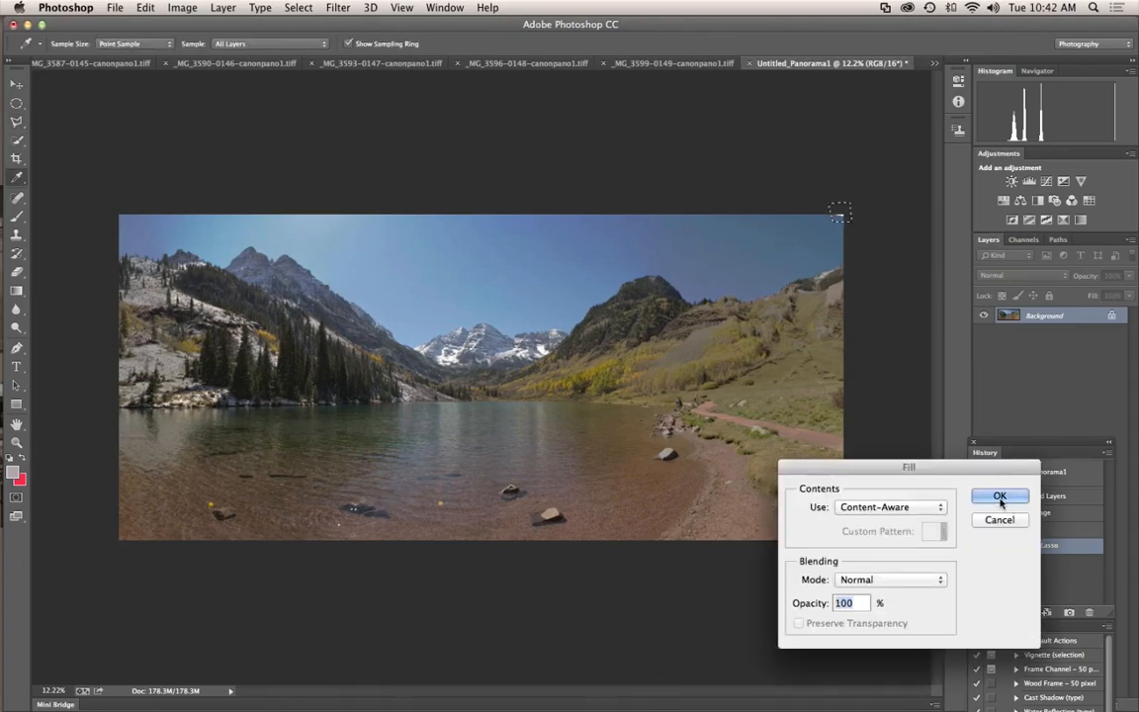
{"action": "left_click", "coordinate": [1000, 498]}
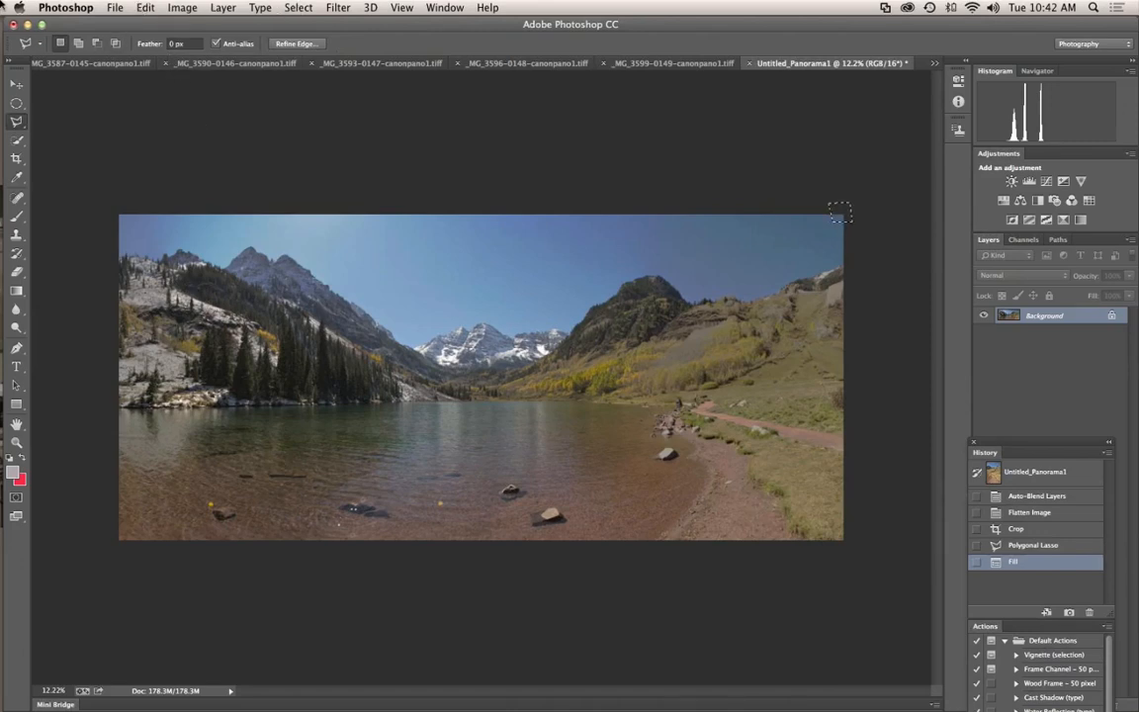
{"action": "key", "text": "super+d"}
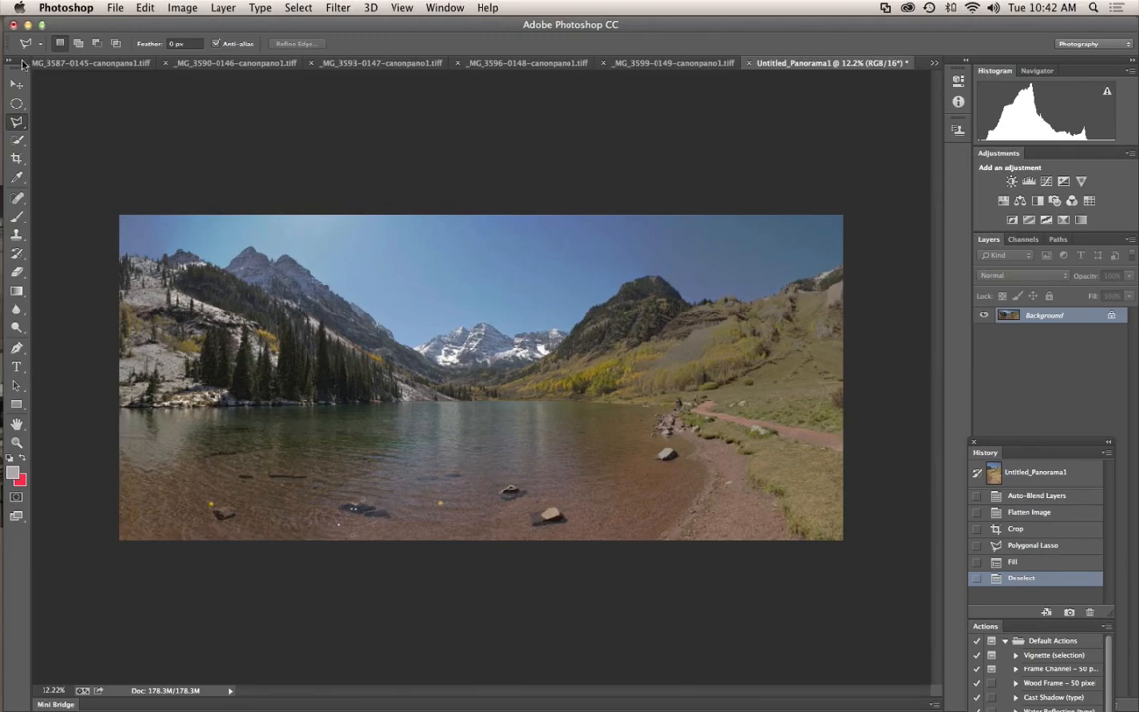
- Remove the two yellow spots from the lake water with the Content-Aware Spot Healing Brush
{"action": "left_click", "coordinate": [16, 197]}
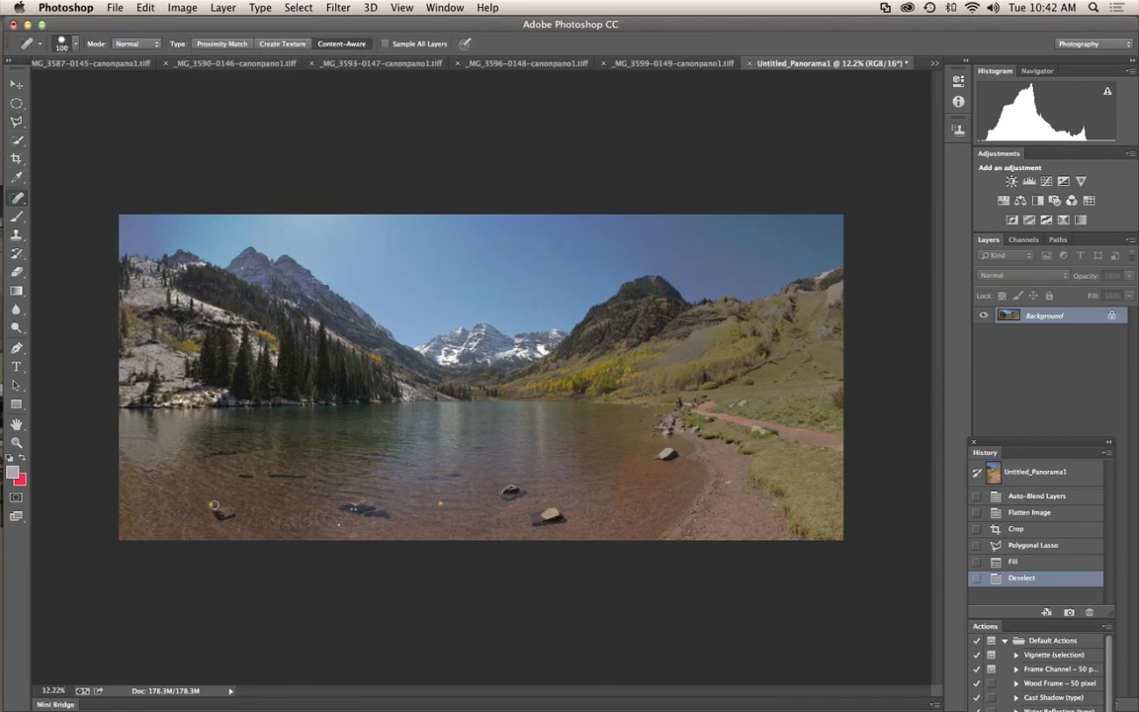
{"action": "left_click", "coordinate": [211, 504]}
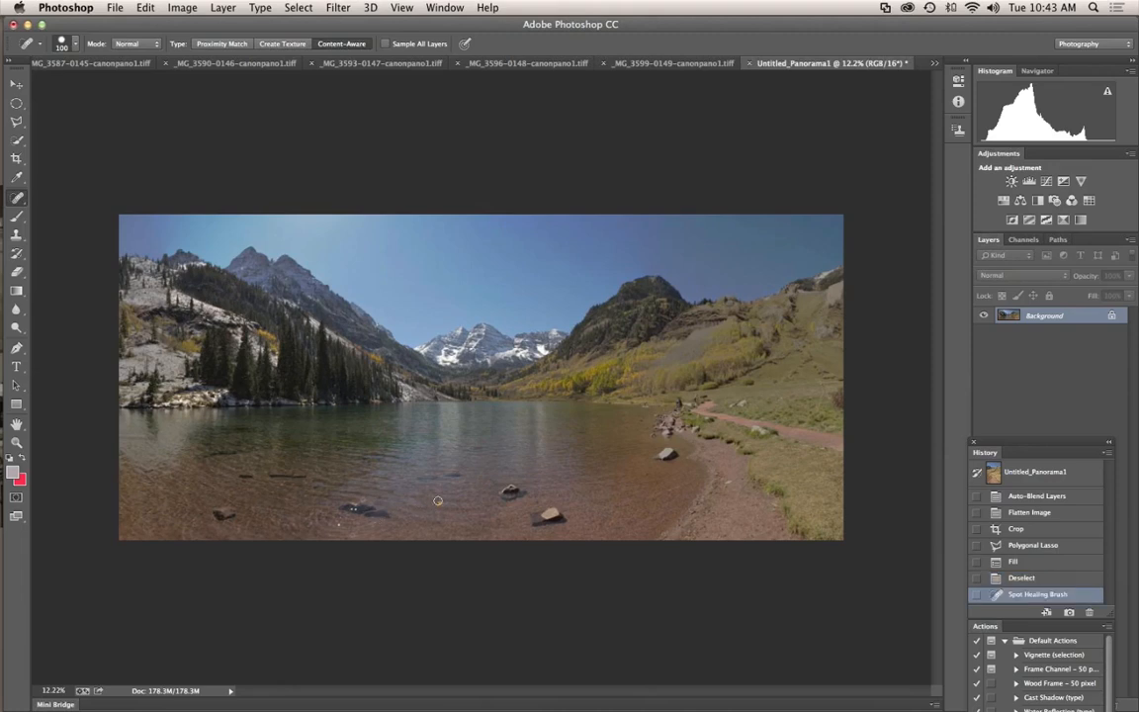
{"action": "left_click_drag", "start_coordinate": [439, 500], "coordinate": [438, 512]}
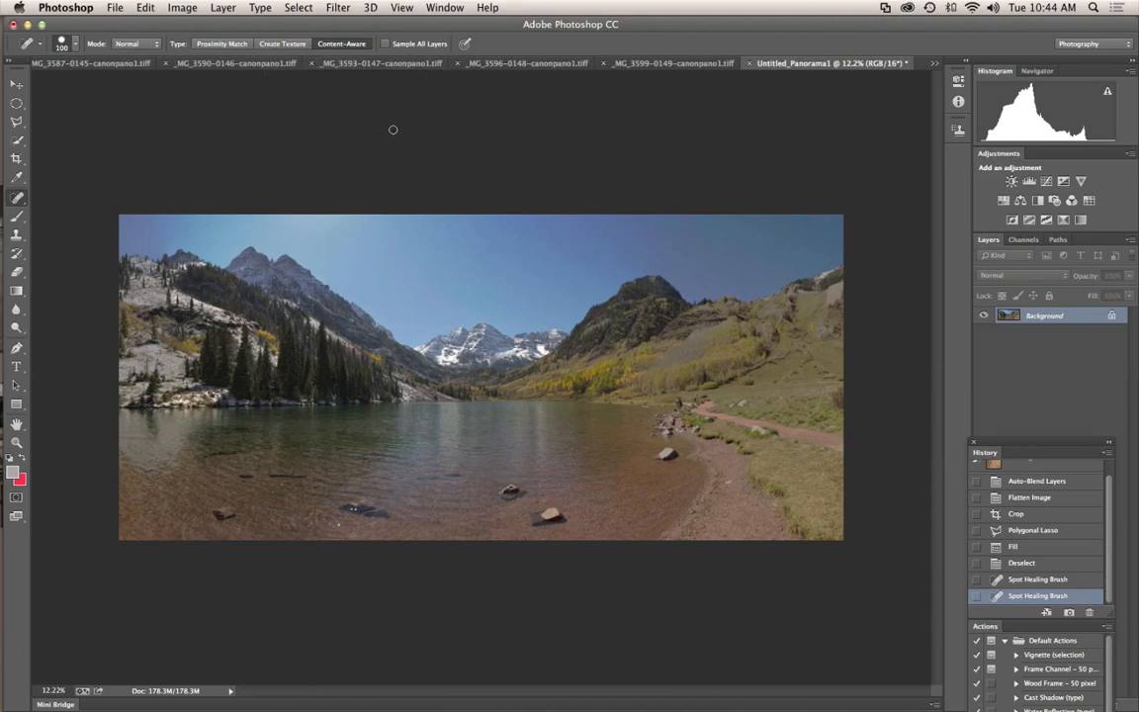
- Open the panorama in the 32 Float v3 filter and set the Veiling Glare amount to -12%
{"action": "left_click", "coordinate": [337, 8]}
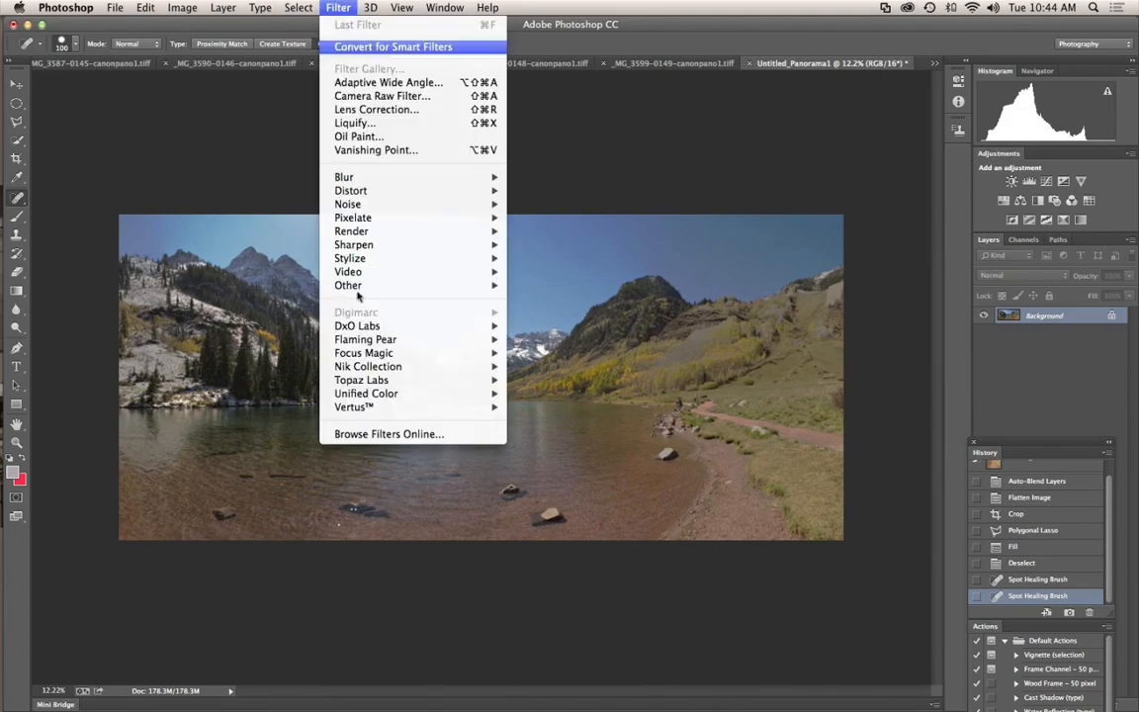
{"action": "mouse_move", "coordinate": [383, 393]}
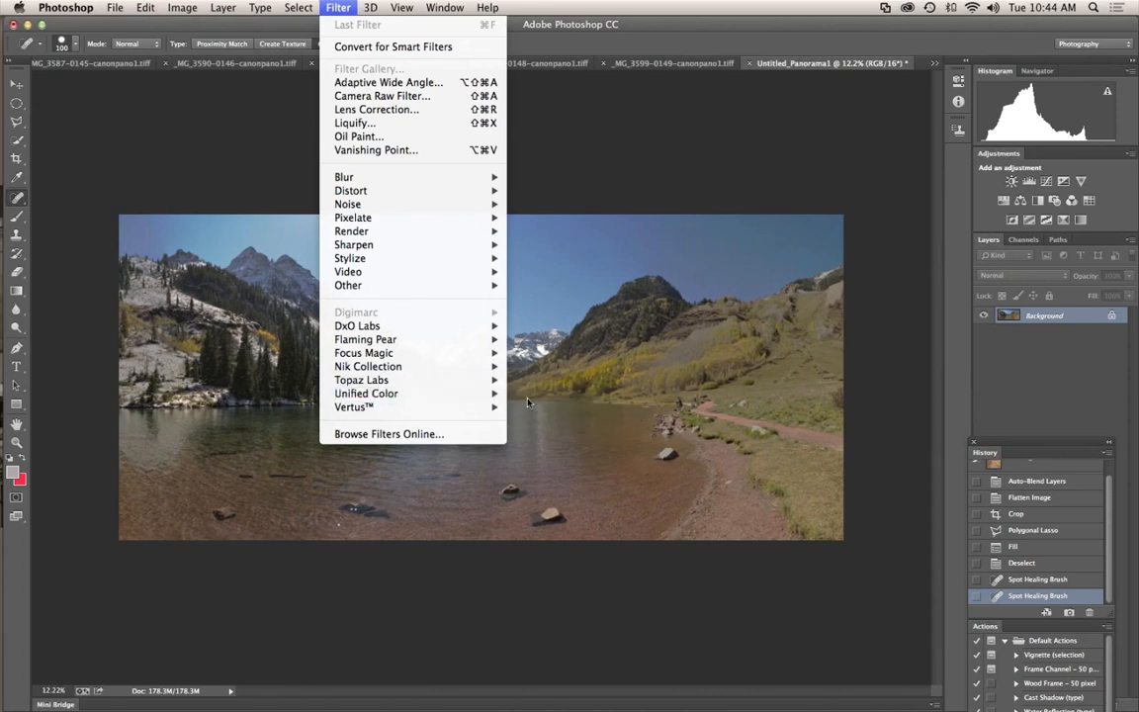
{"action": "left_click", "coordinate": [541, 397]}
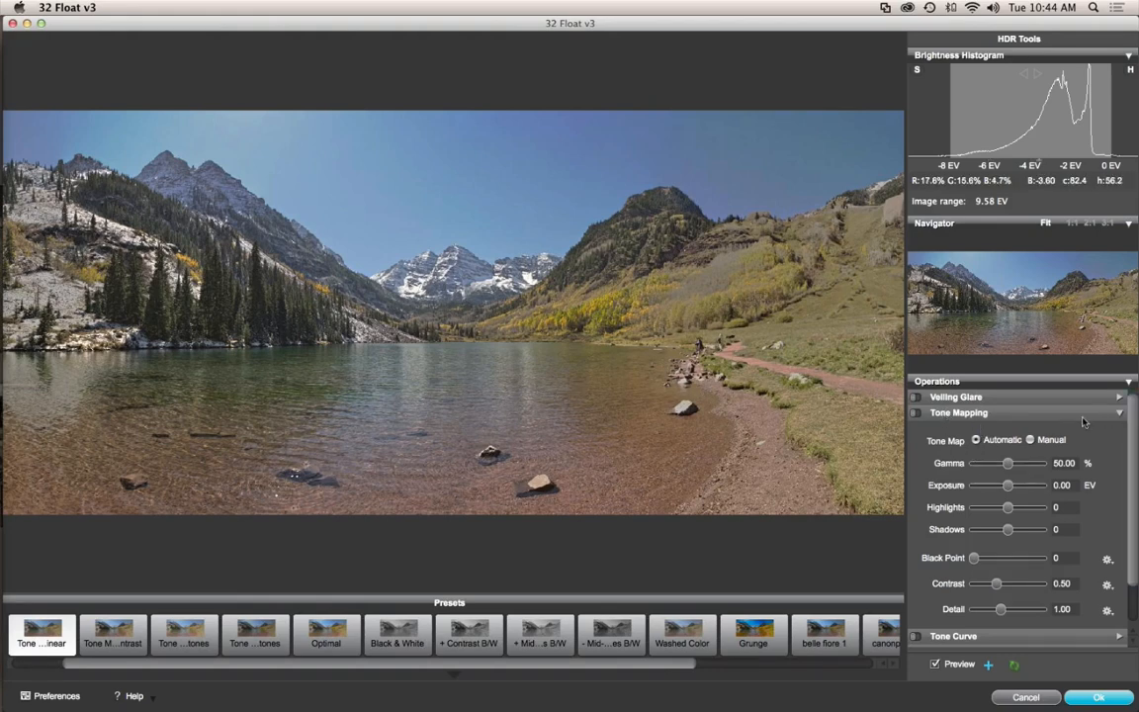
{"action": "left_click", "coordinate": [989, 397]}
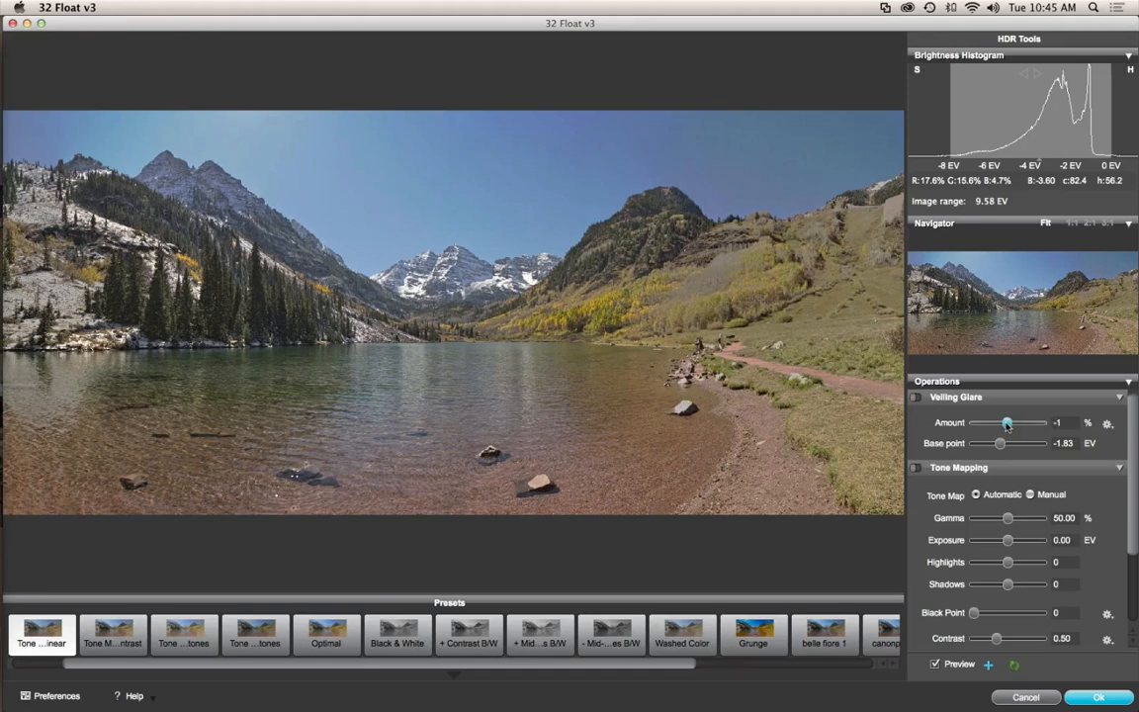
{"action": "left_click_drag", "start_coordinate": [1008, 423], "coordinate": [999, 425]}
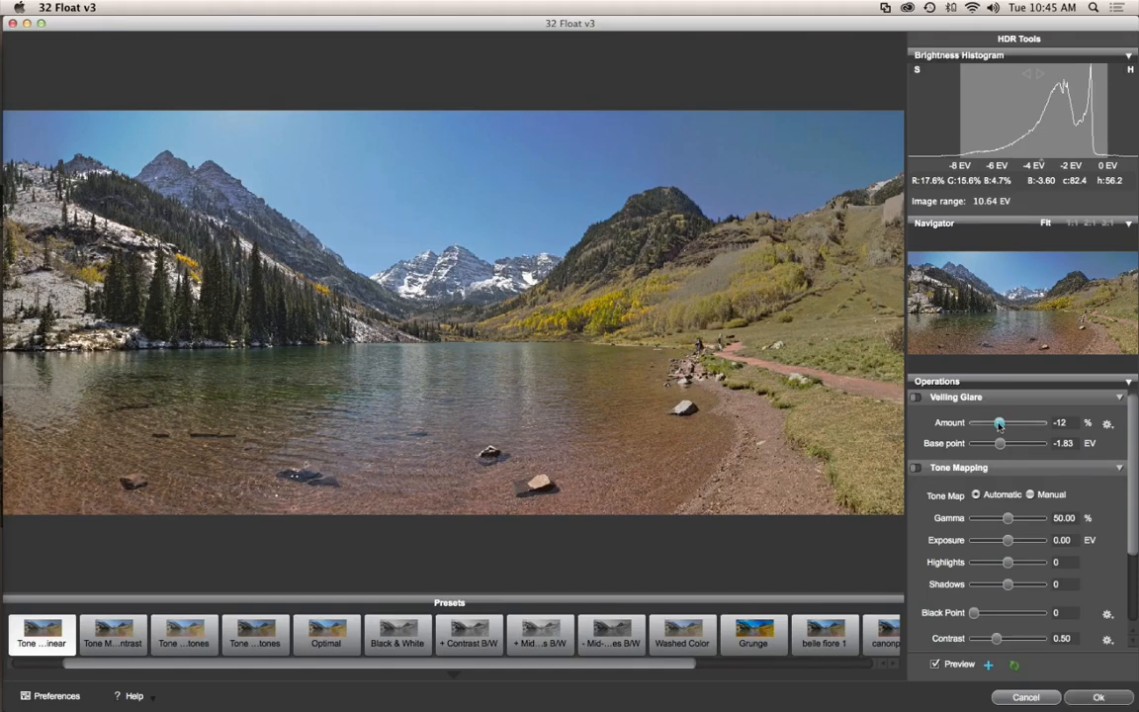
{"action": "left_click_drag", "start_coordinate": [1000, 424], "coordinate": [1000, 424]}
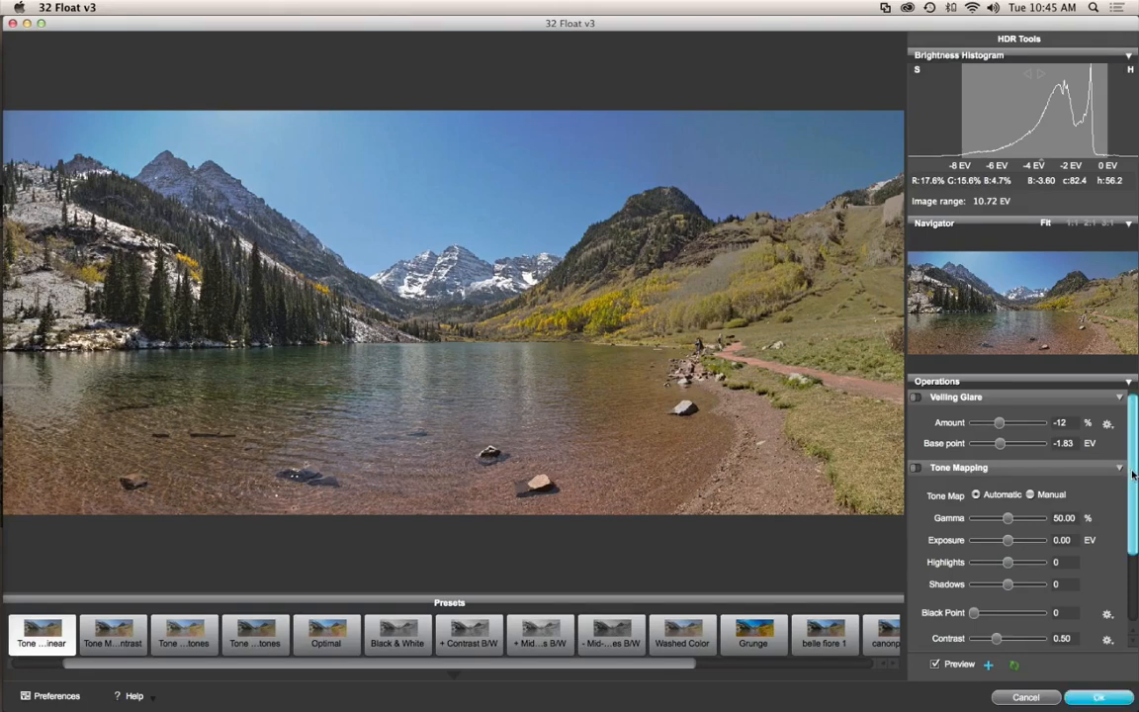
- Set the Tone Mapping contrast to 0.55 and apply the 32 Float filter to the panorama
{"action": "left_click_drag", "start_coordinate": [1133, 476], "coordinate": [1133, 516]}
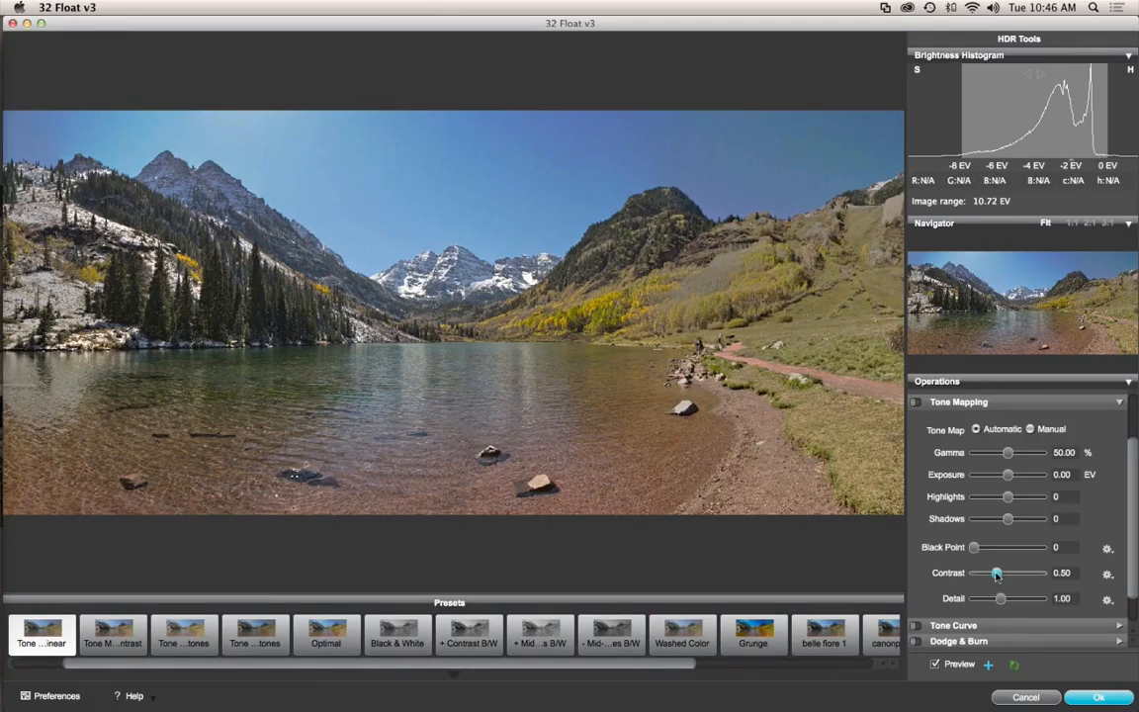
{"action": "left_click_drag", "start_coordinate": [996, 575], "coordinate": [999, 577]}
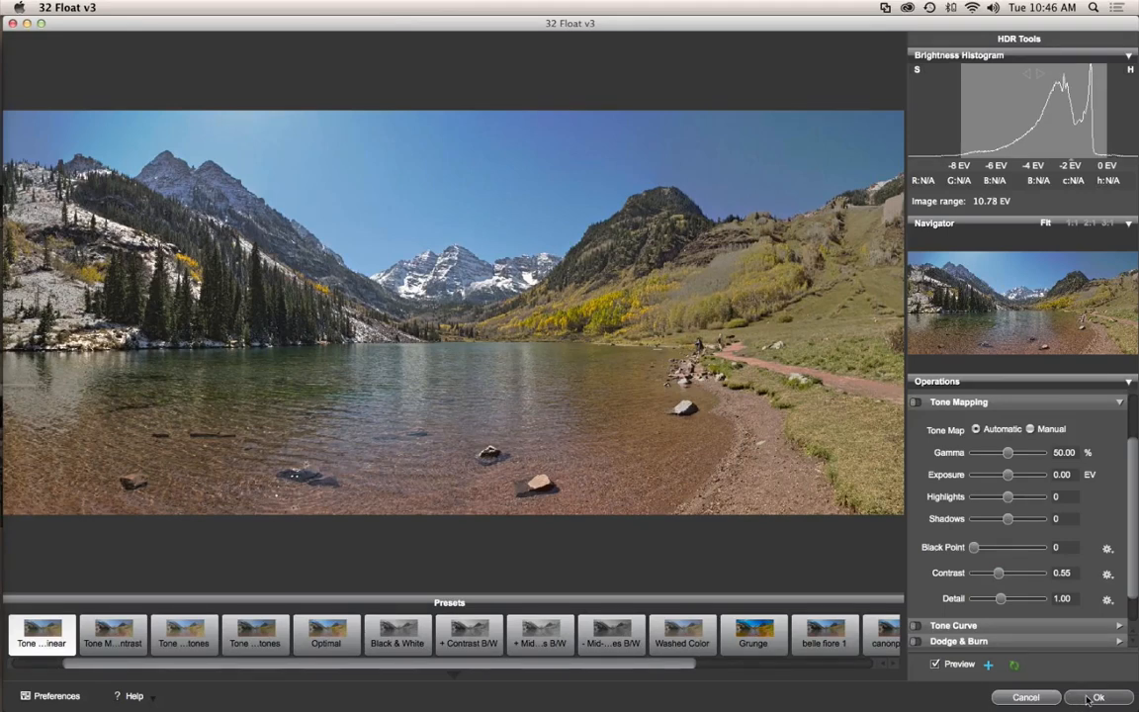
{"action": "left_click", "coordinate": [1107, 701]}
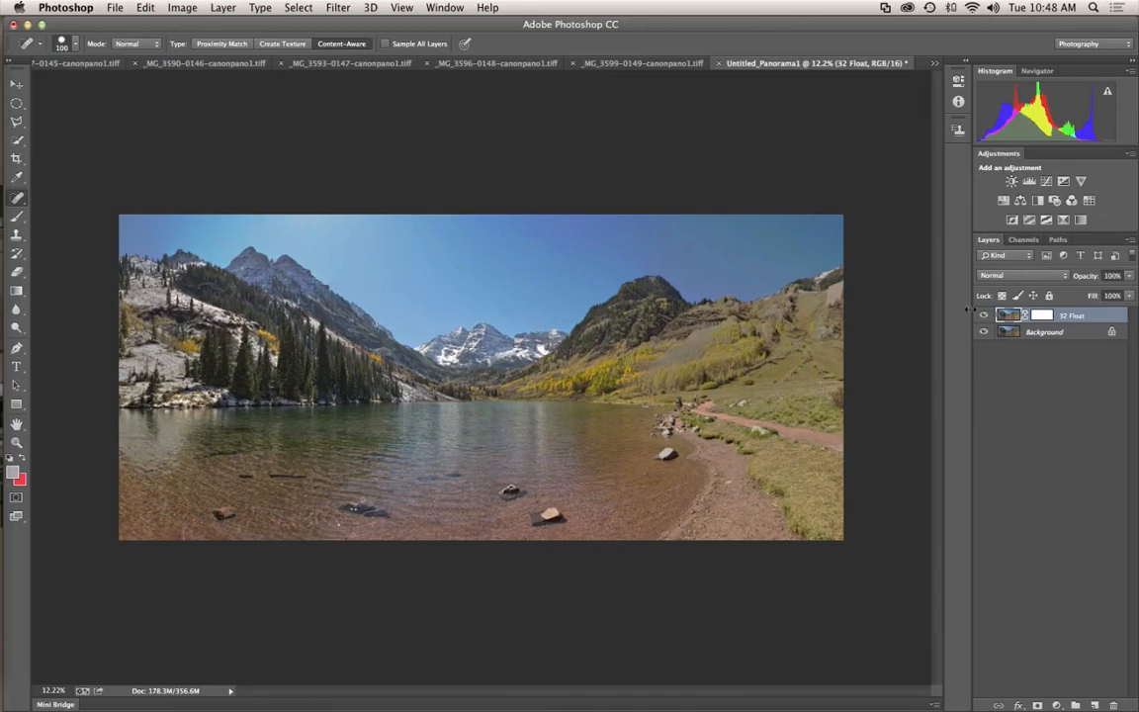
- Close all open documents without saving the panorama and quit Photoshop
{"action": "left_click", "coordinate": [116, 8]}
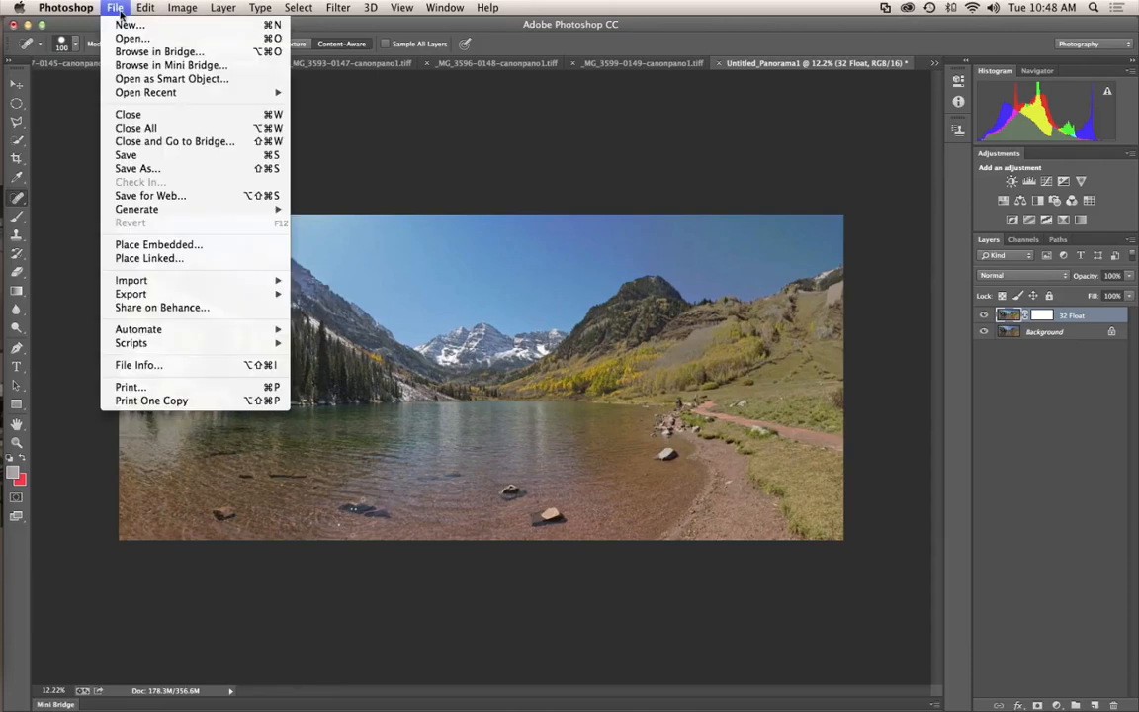
{"action": "left_click", "coordinate": [144, 129]}
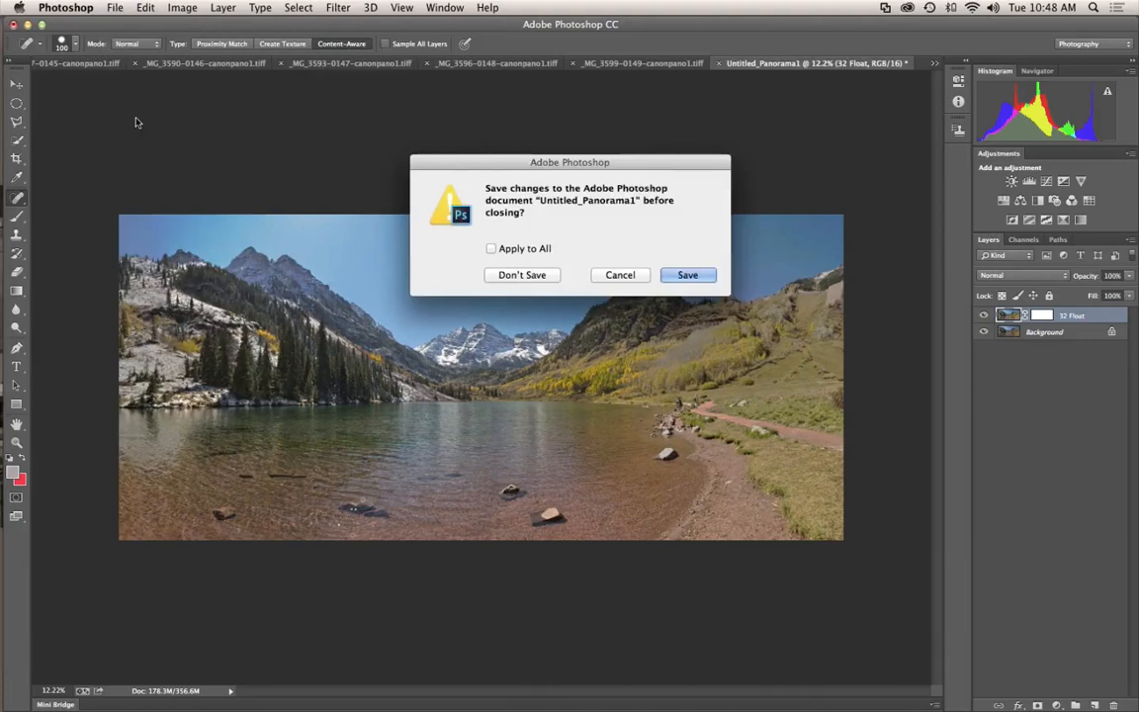
{"action": "left_click", "coordinate": [510, 279]}
{"action": "left_click", "coordinate": [61, 8]}
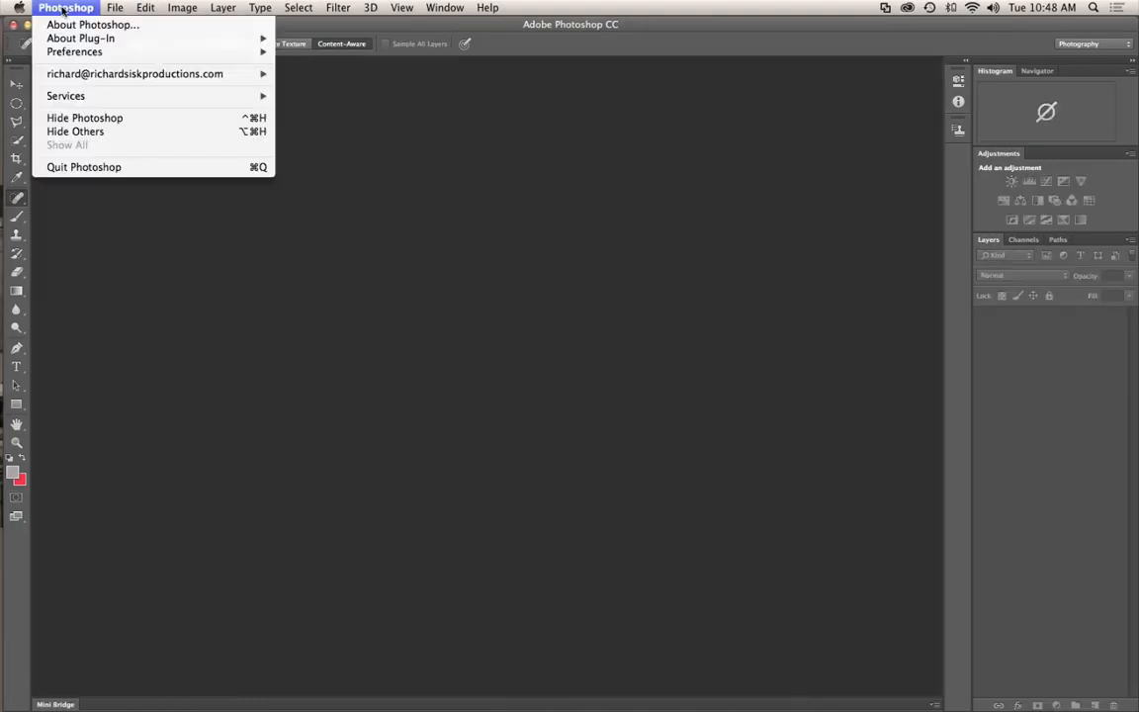
{"action": "left_click", "coordinate": [100, 168]}
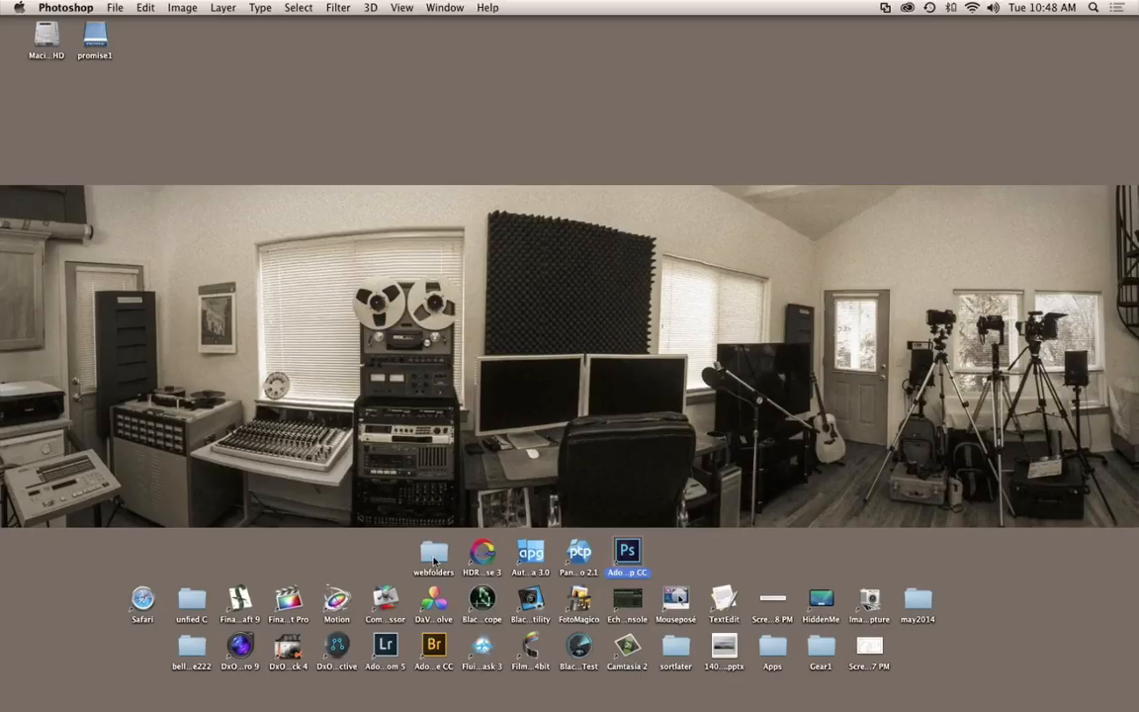
- Open the belleFtiffstostitch folder inside webfolders and move its window towards the middle of the desktop
{"action": "double_click", "coordinate": [434, 558]}
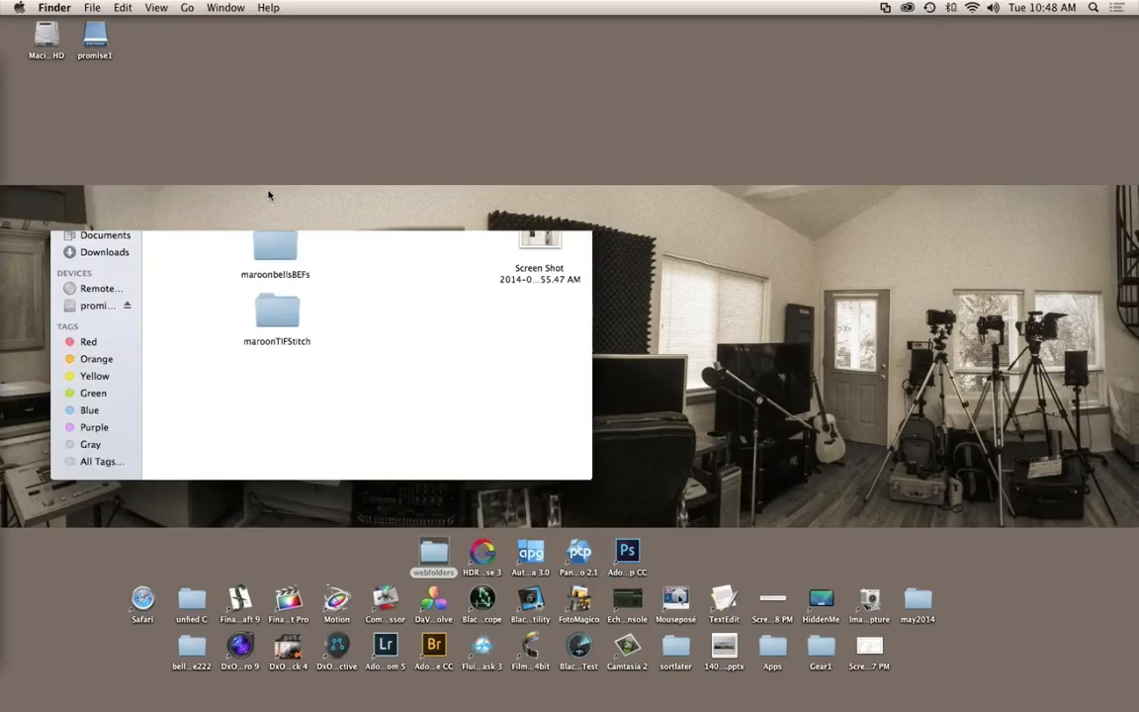
{"action": "left_click", "coordinate": [432, 187]}
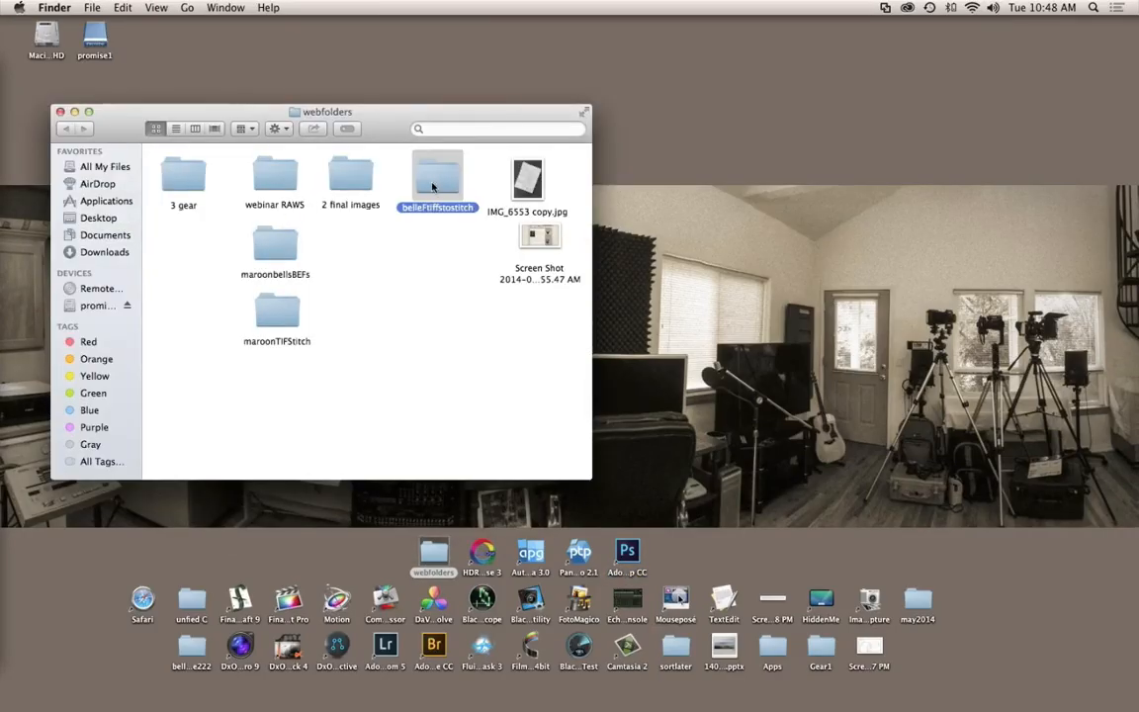
{"action": "double_click", "coordinate": [432, 186]}
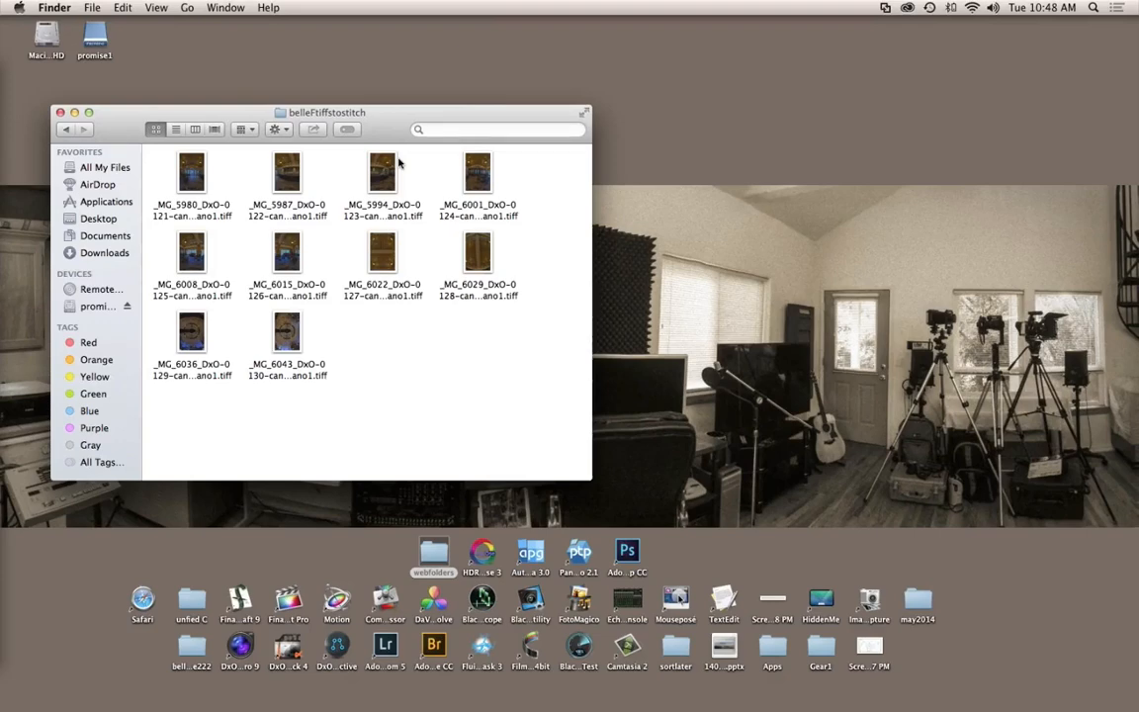
{"action": "left_click_drag", "start_coordinate": [396, 117], "coordinate": [579, 246]}
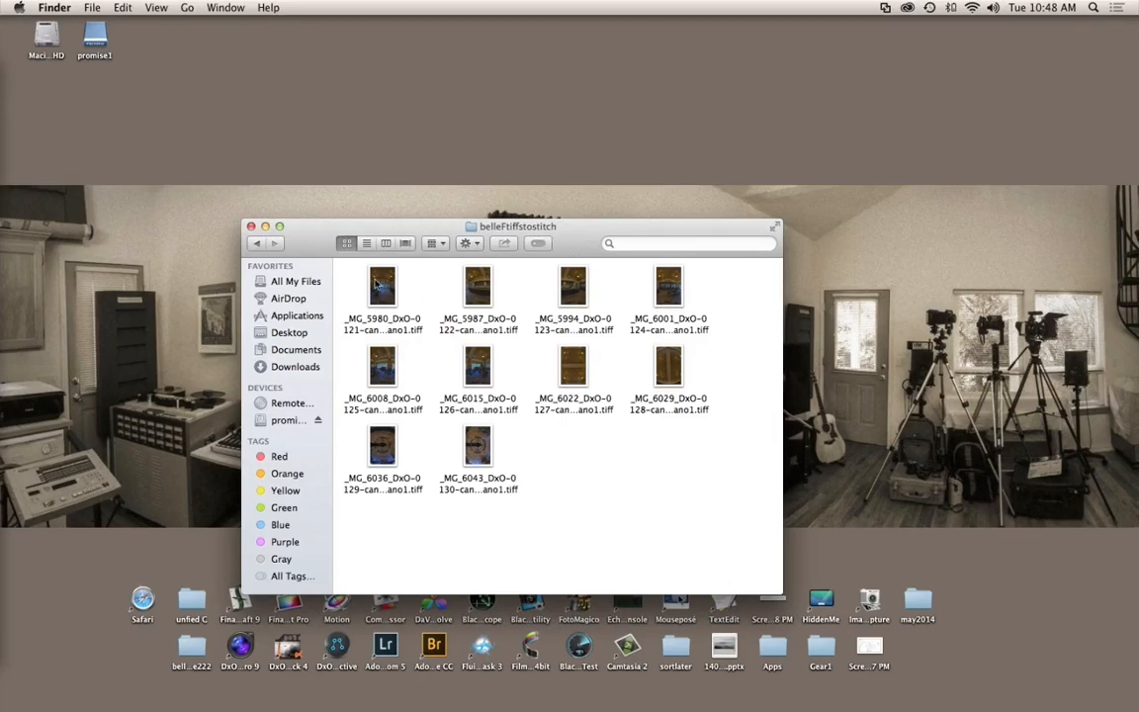
- Preview the ten belleFtiffstostitch TIFFs one after another, examining the room, ceiling and floor shots
{"action": "left_click", "coordinate": [376, 287]}
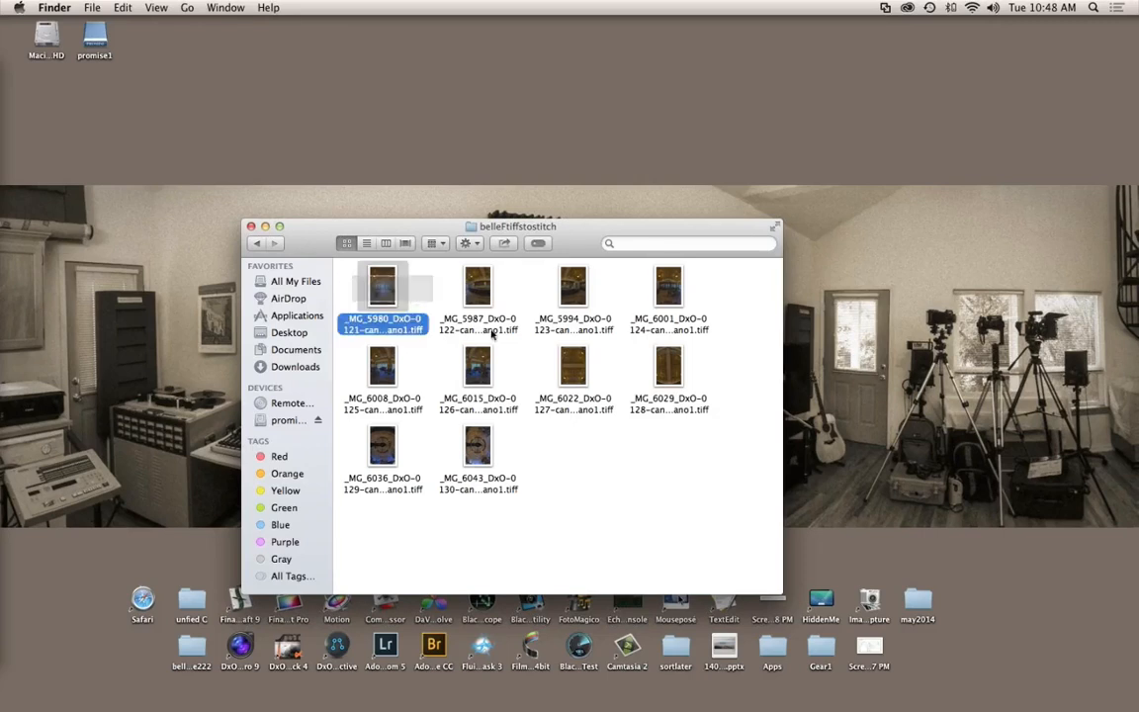
{"action": "left_click_drag", "start_coordinate": [352, 261], "coordinate": [643, 468]}
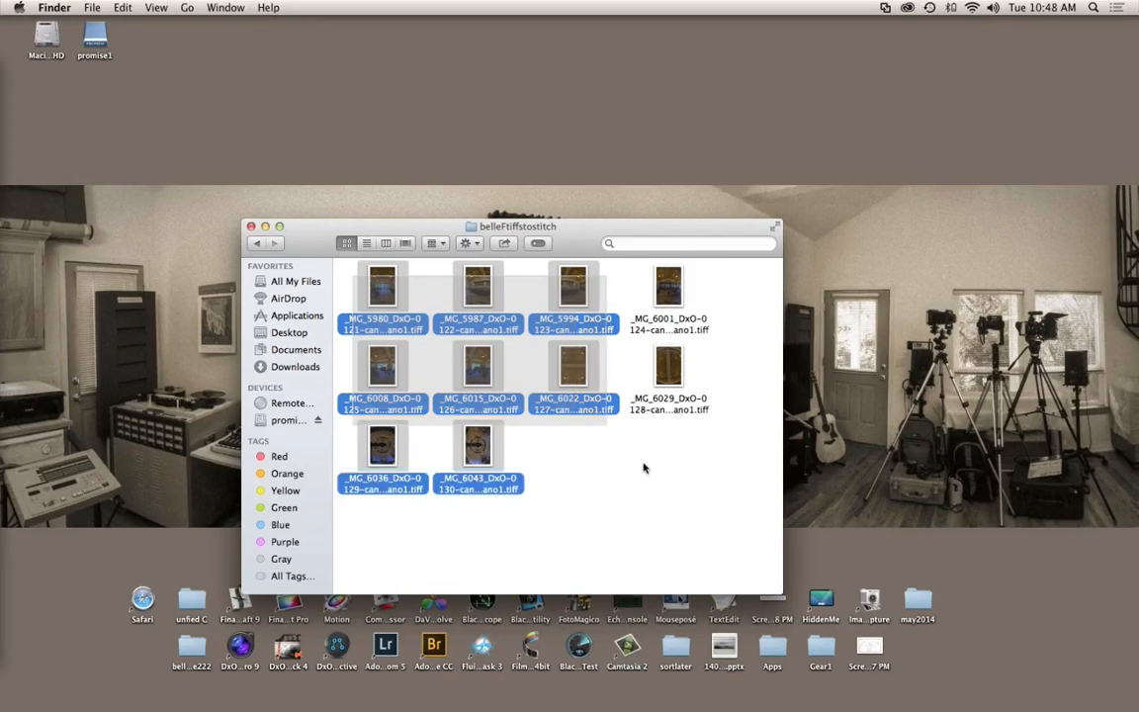
{"action": "left_click_drag", "start_coordinate": [643, 468], "coordinate": [669, 488]}
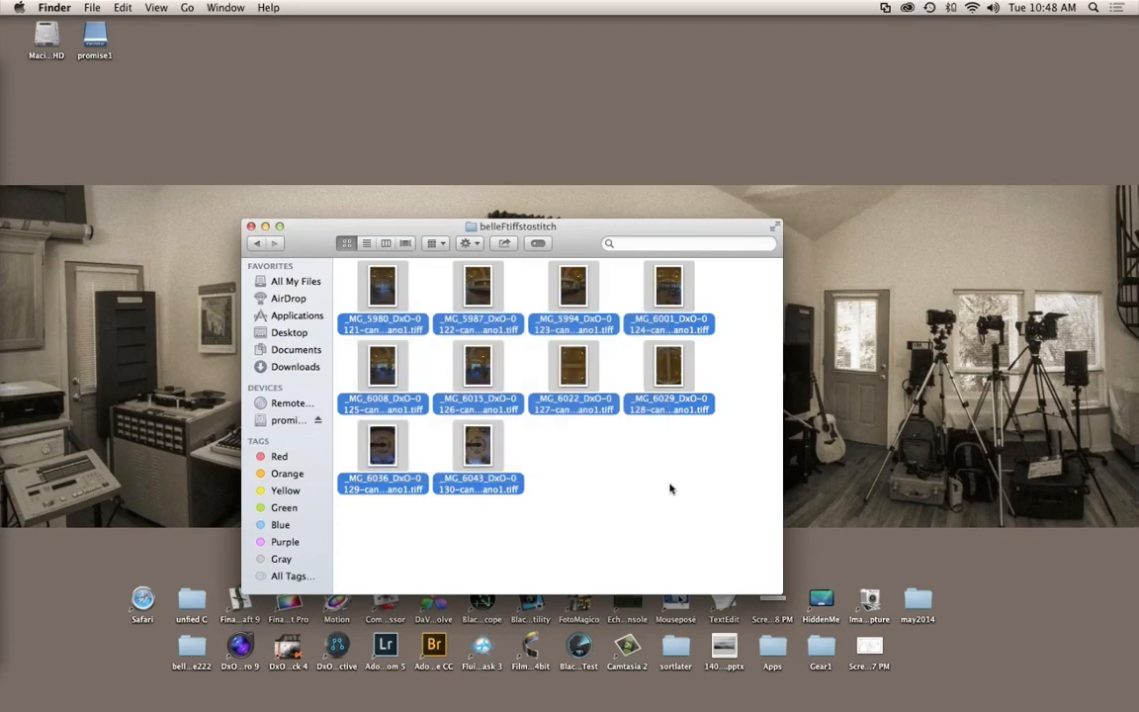
{"action": "key", "text": "space"}
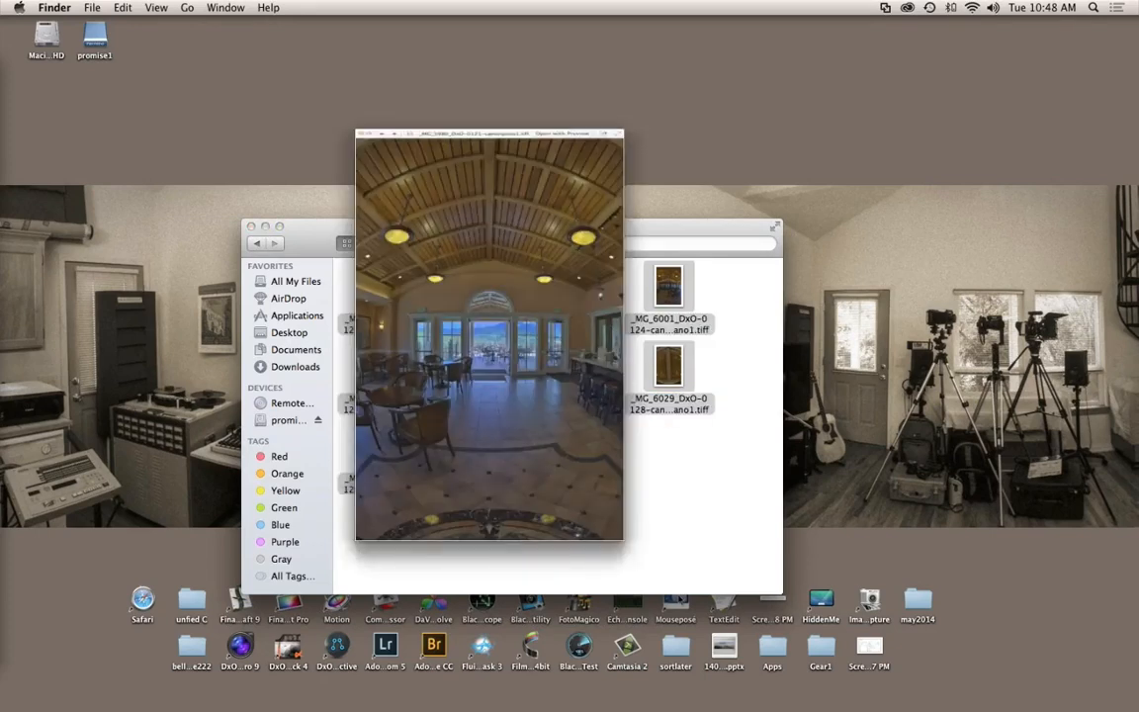
{"action": "left_click", "coordinate": [406, 54]}
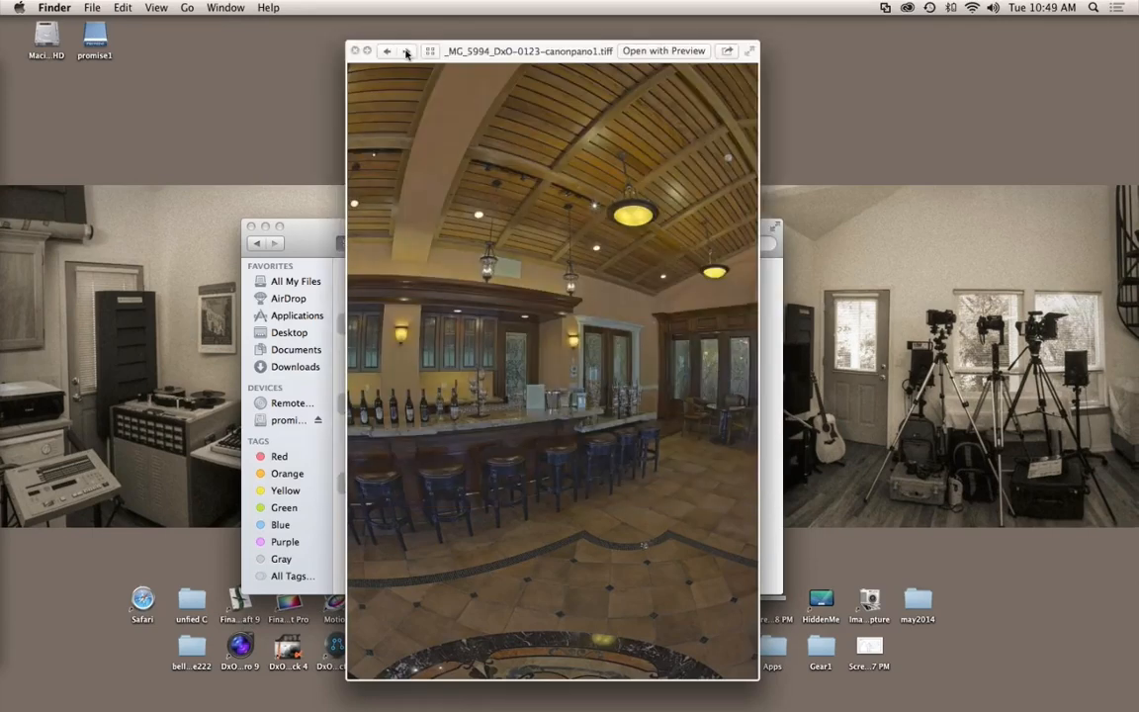
{"action": "left_click", "coordinate": [406, 53]}
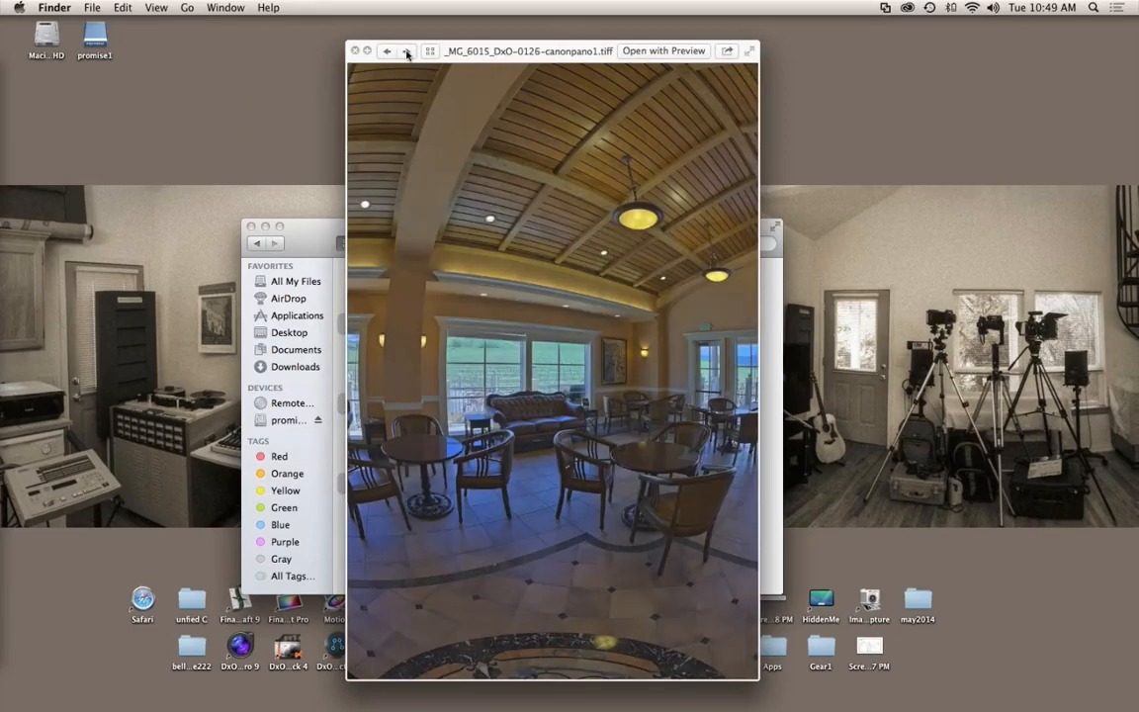
{"action": "left_click", "coordinate": [407, 53]}
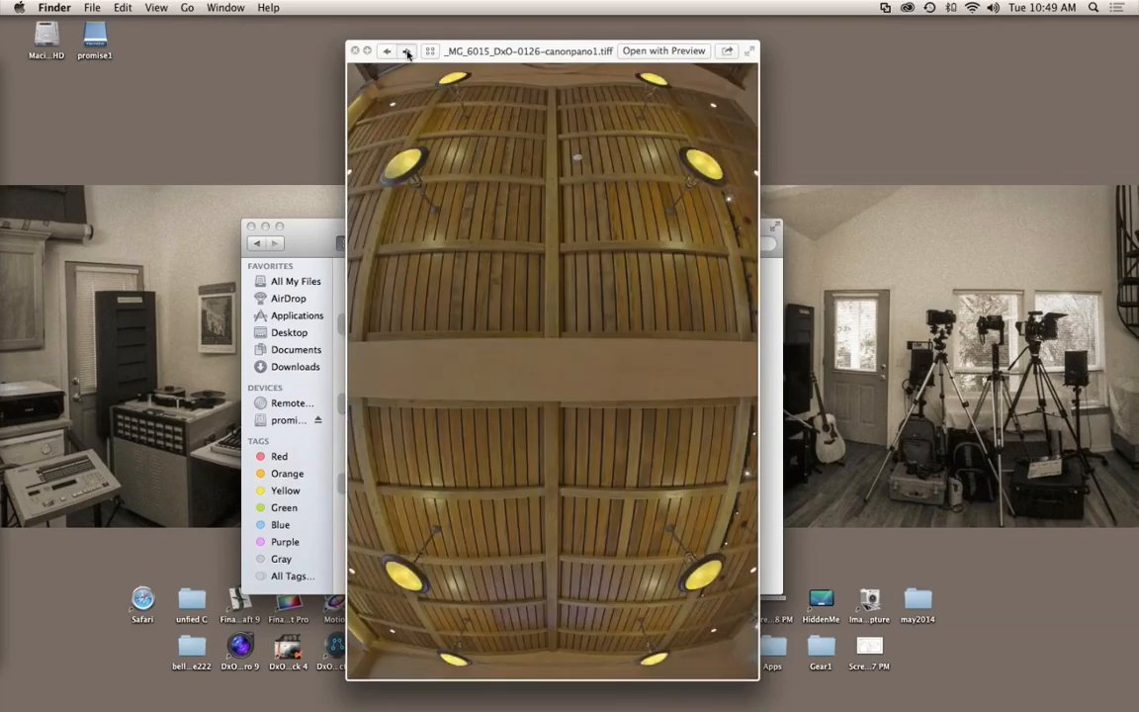
{"action": "left_click", "coordinate": [406, 53]}
{"action": "left_click", "coordinate": [407, 52]}
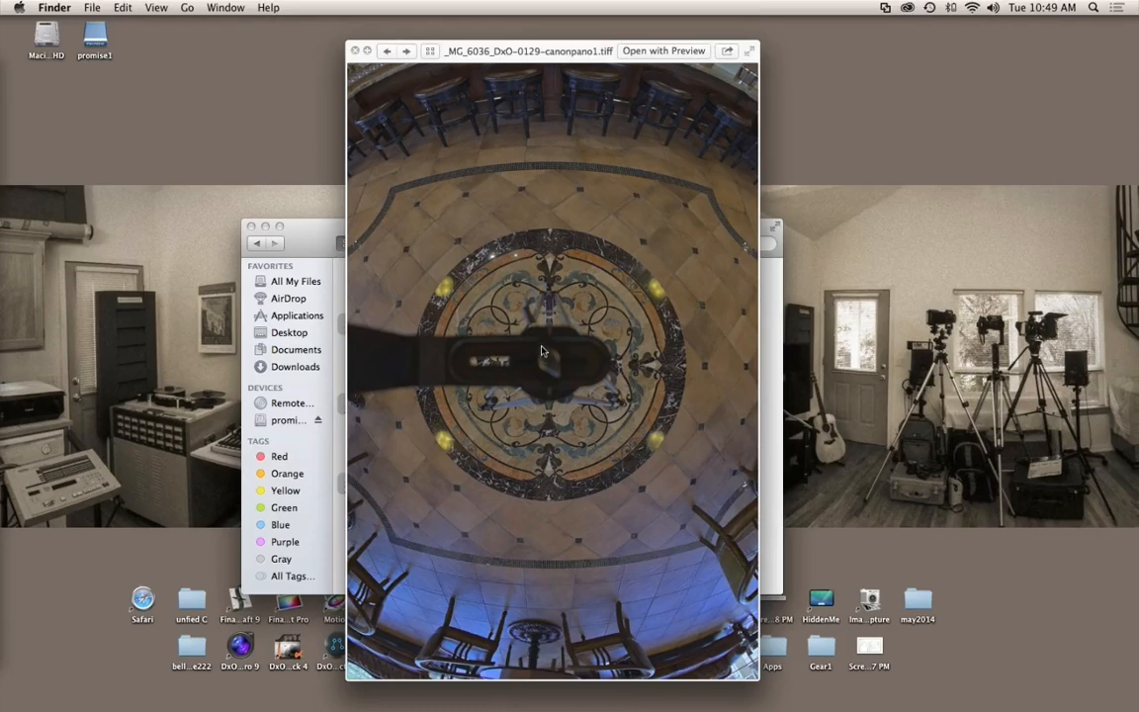
{"action": "left_click", "coordinate": [408, 52]}
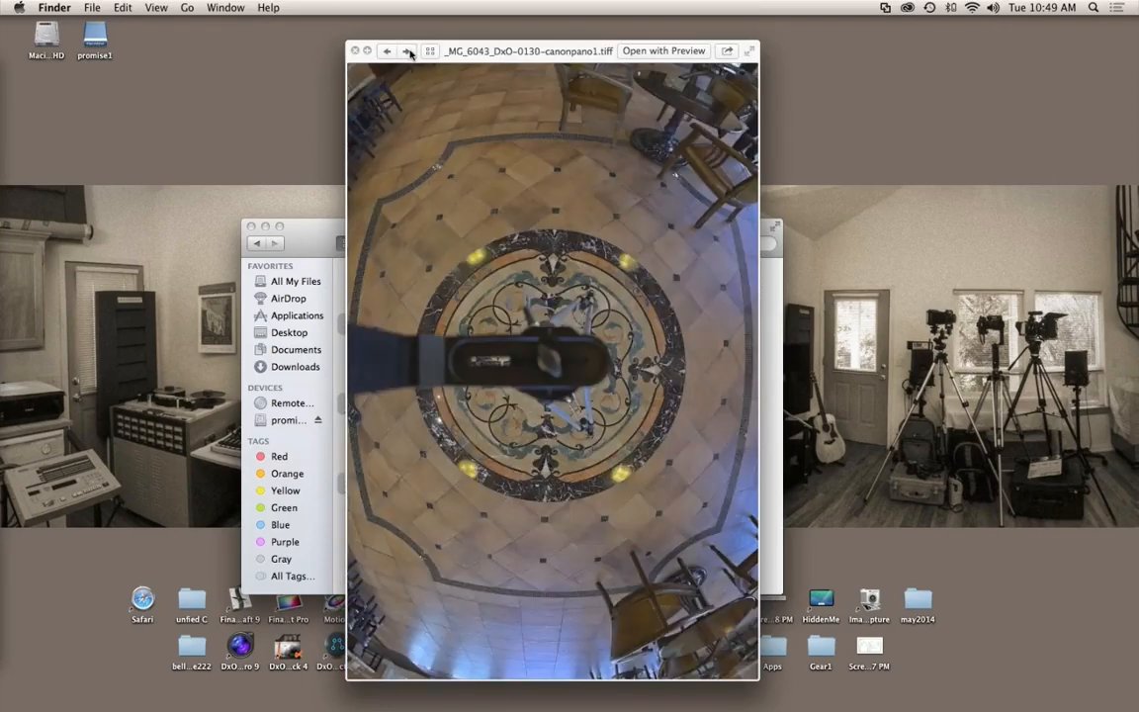
{"action": "left_click", "coordinate": [407, 51]}
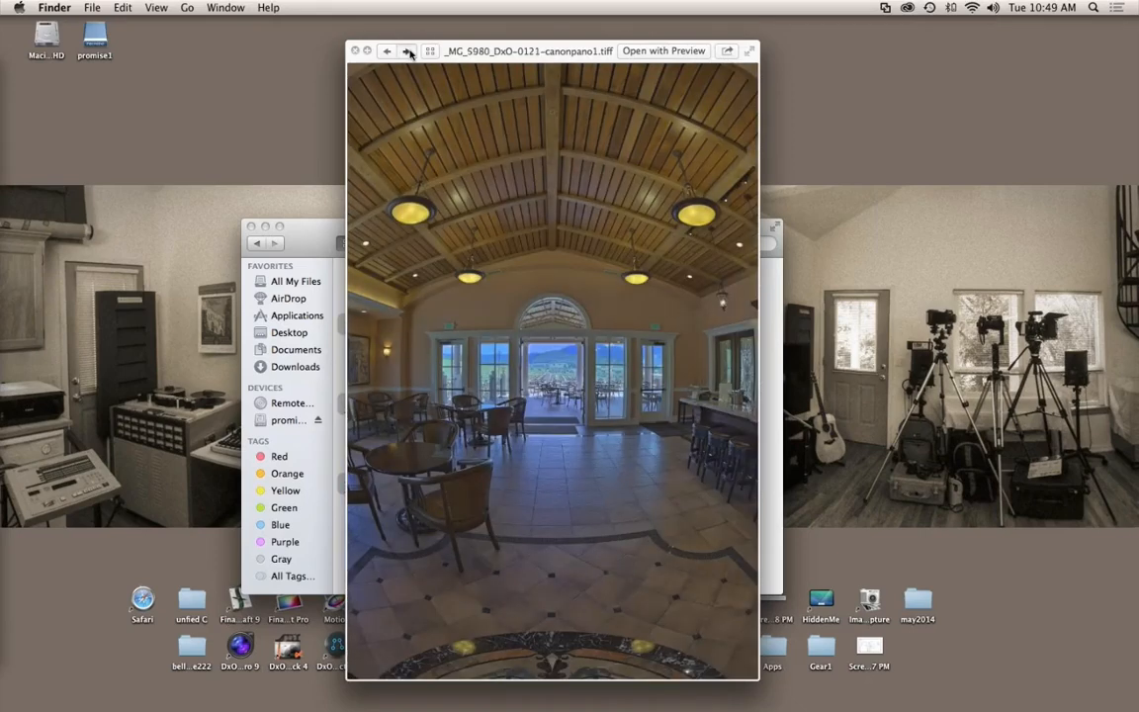
{"action": "left_click", "coordinate": [407, 51]}
{"action": "left_click", "coordinate": [407, 51]}
{"action": "left_click", "coordinate": [407, 53]}
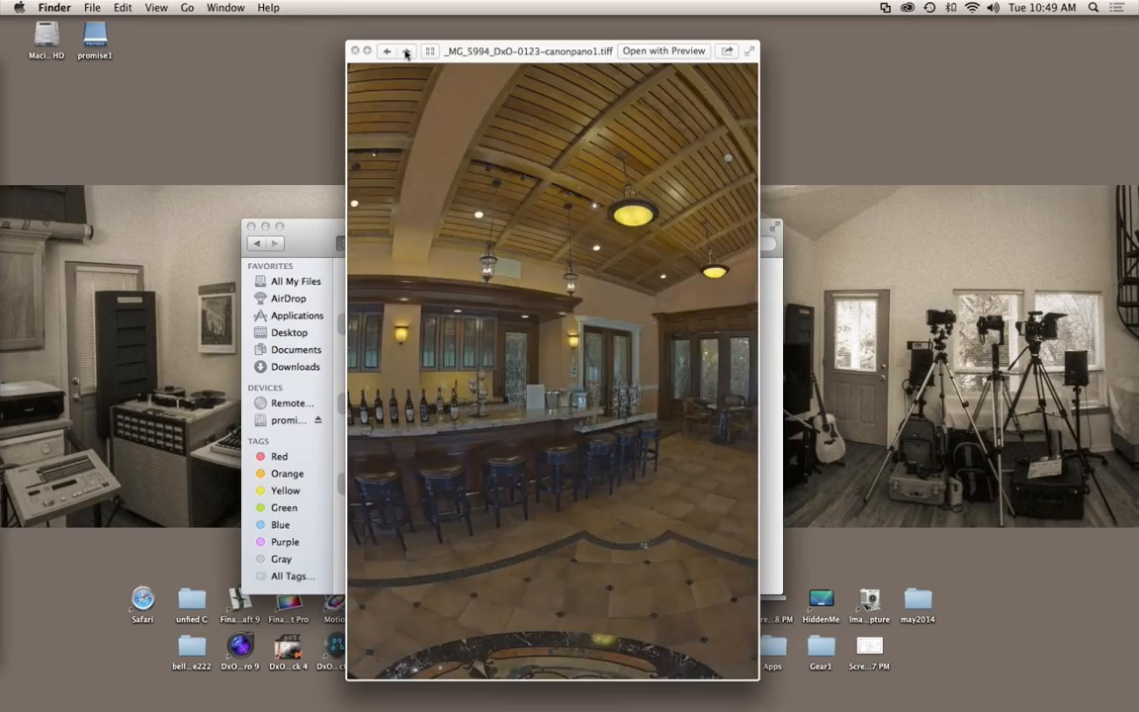
{"action": "left_click", "coordinate": [407, 53]}
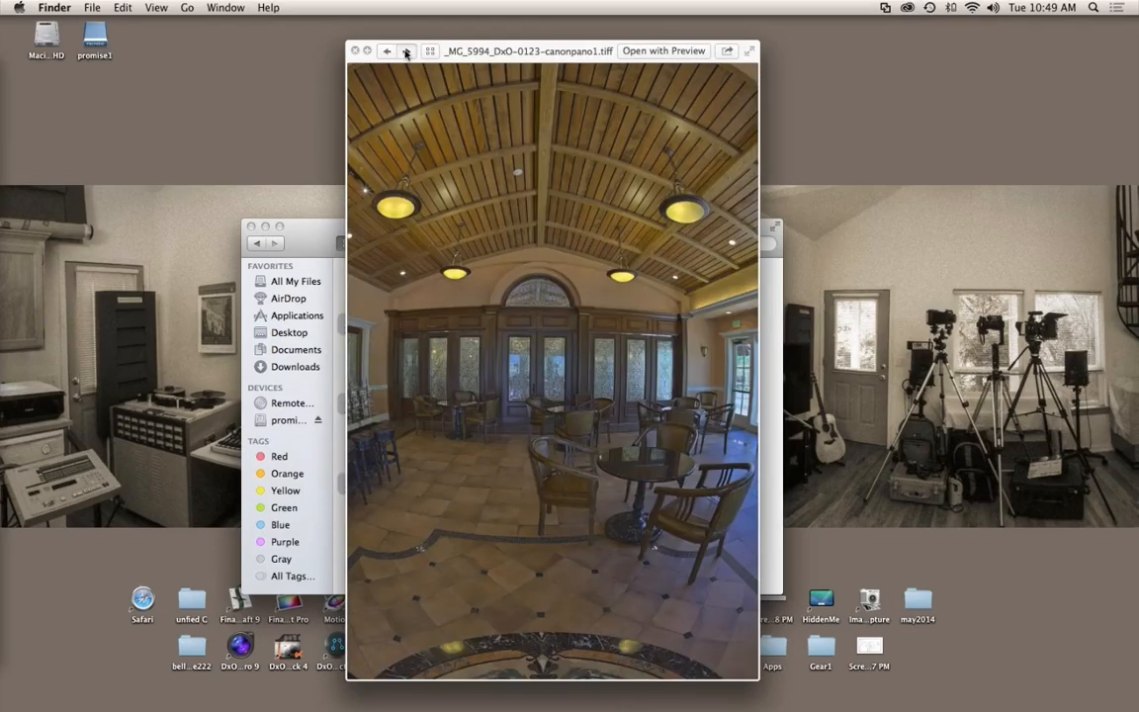
{"action": "left_click", "coordinate": [406, 52]}
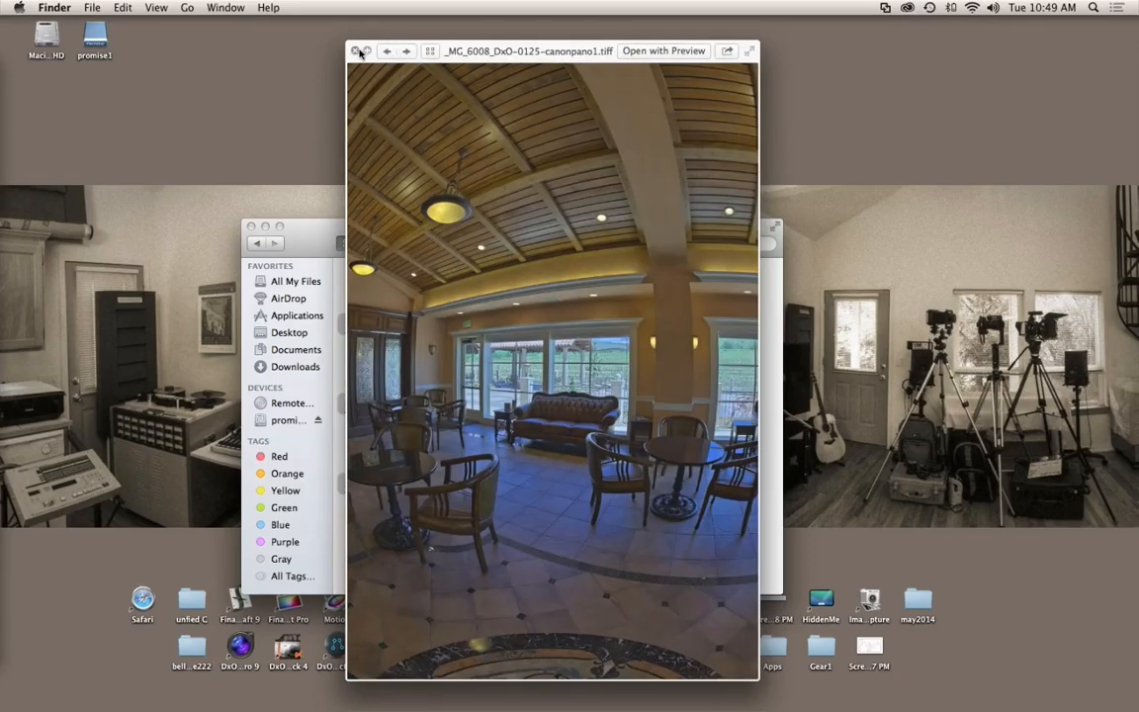
{"action": "left_click", "coordinate": [356, 51]}
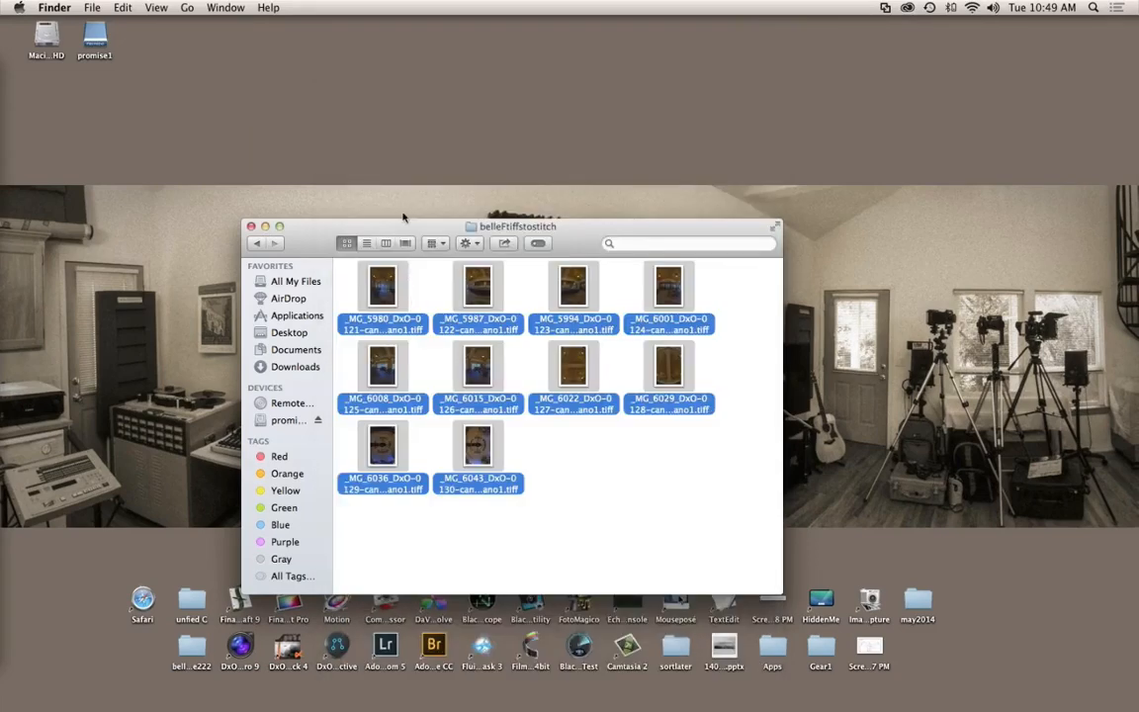
- Select all ten TIFFs in the belleFtiffstostitch folder and move its window down to uncover the desktop
{"action": "left_click", "coordinate": [676, 513]}
{"action": "left_click_drag", "start_coordinate": [354, 282], "coordinate": [747, 530]}
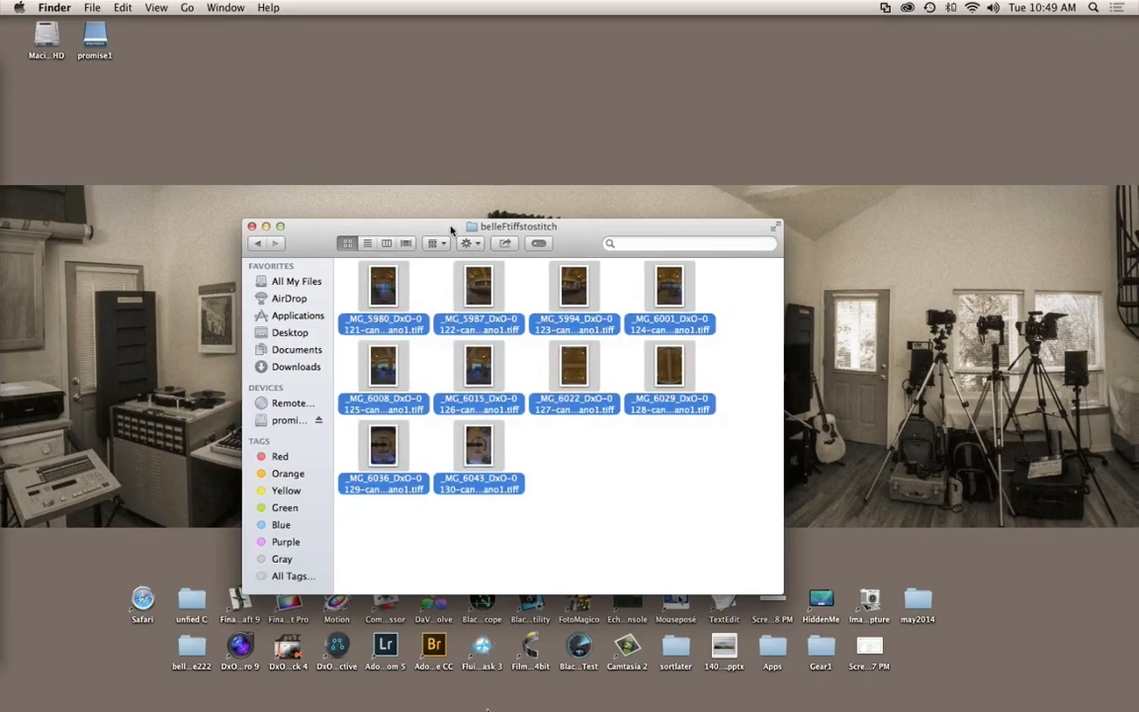
{"action": "left_click_drag", "start_coordinate": [451, 230], "coordinate": [484, 708]}
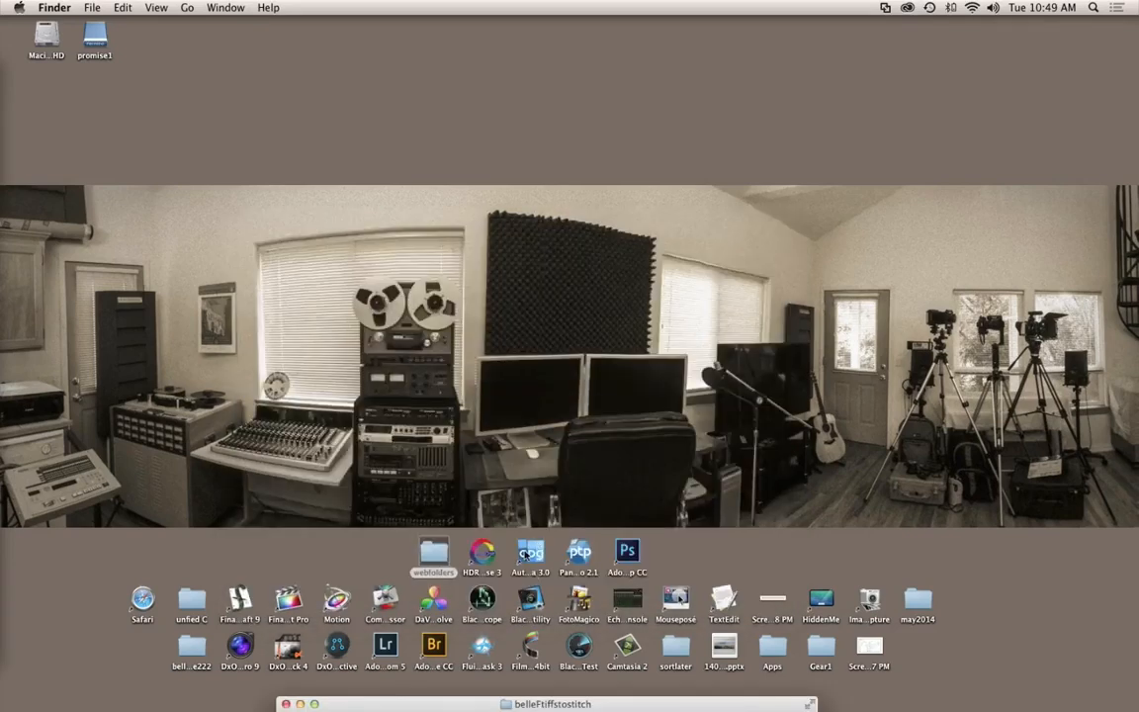
- Launch Autopano Giga 3.0 and shorten its window so the folder window below stays reachable
{"action": "double_click", "coordinate": [527, 556]}
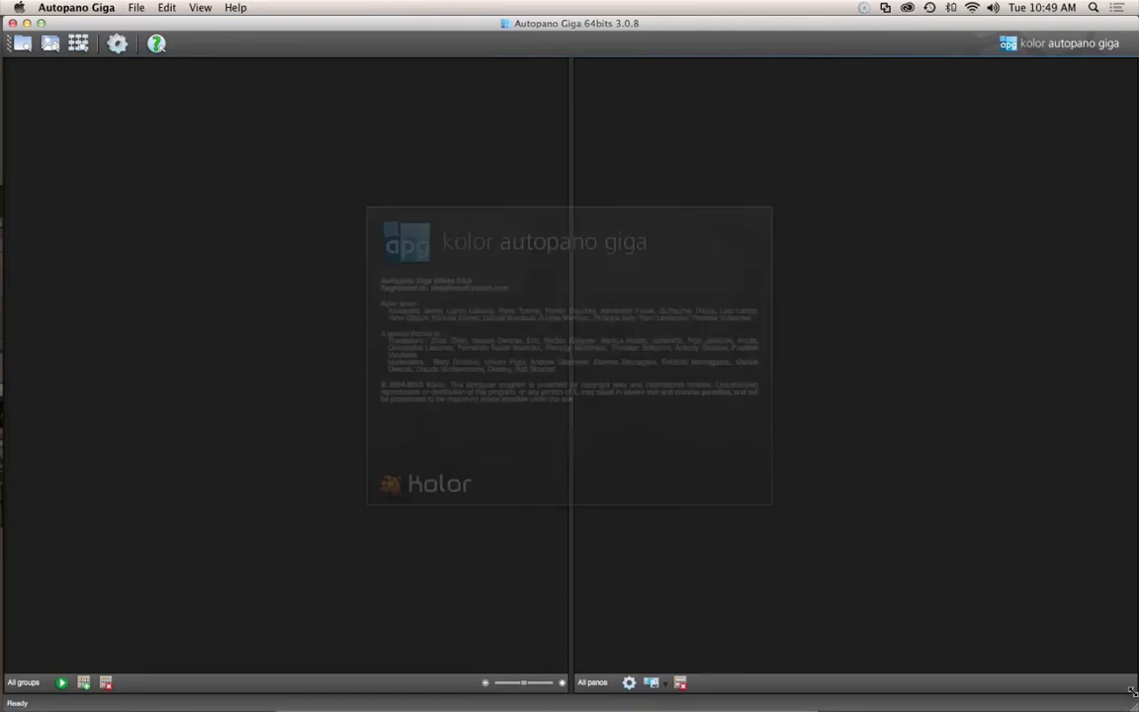
{"action": "left_click_drag", "start_coordinate": [1133, 708], "coordinate": [1134, 593]}
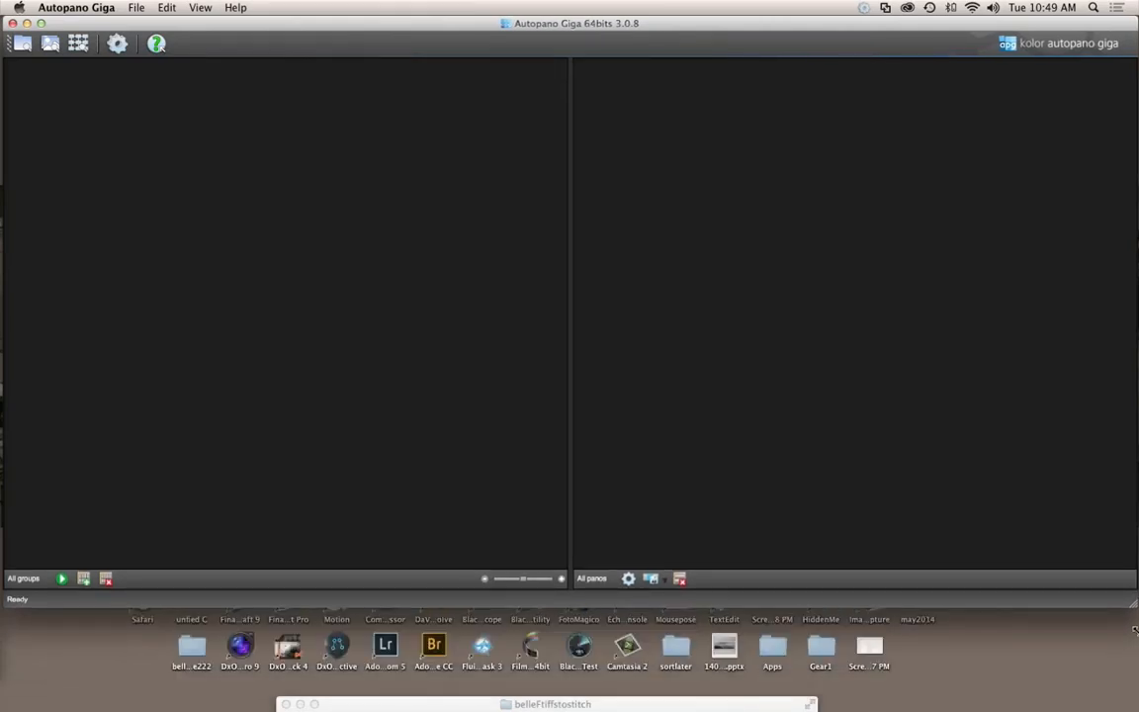
{"action": "left_click_drag", "start_coordinate": [1134, 630], "coordinate": [1134, 614]}
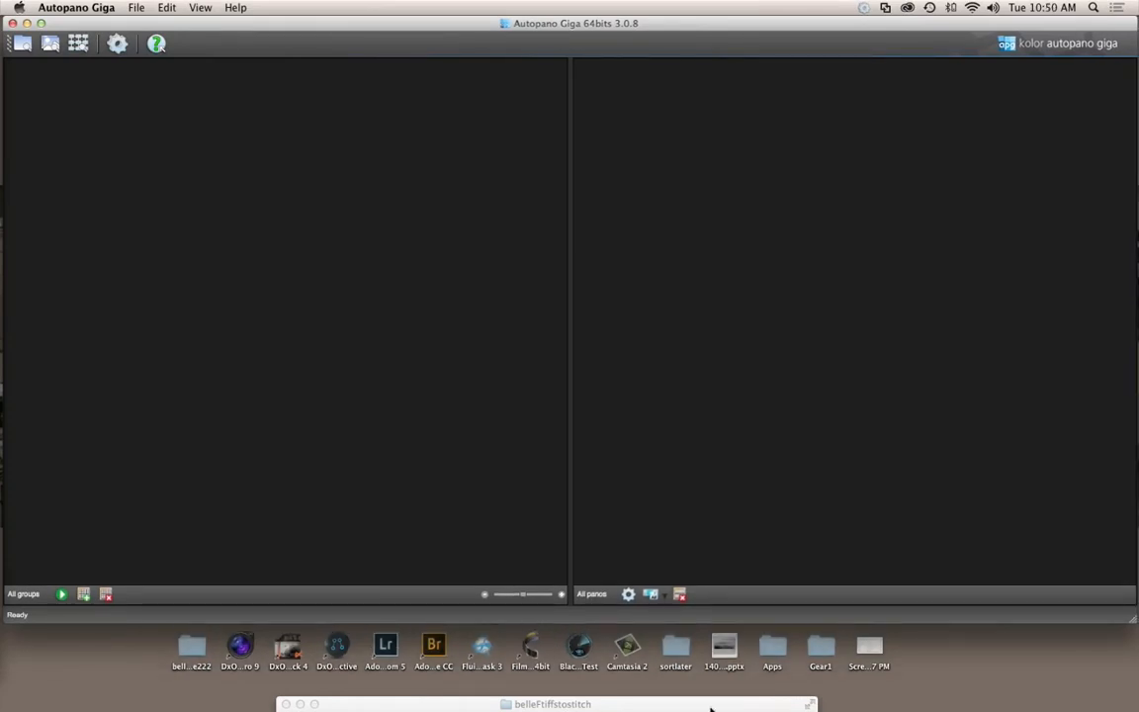
- Add the ten selected TIFFs from the belleFtiffstostitch folder to Autopano Giga as a new image group
{"action": "left_click_drag", "start_coordinate": [710, 708], "coordinate": [761, 639]}
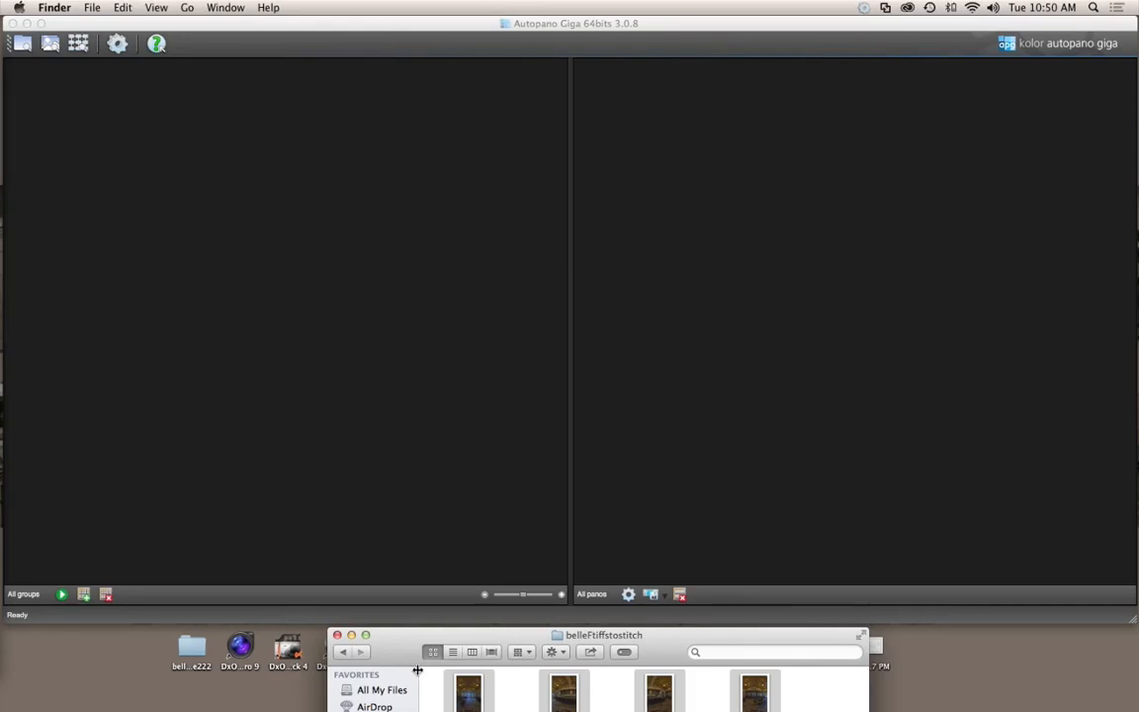
{"action": "left_click_drag", "start_coordinate": [469, 693], "coordinate": [210, 302]}
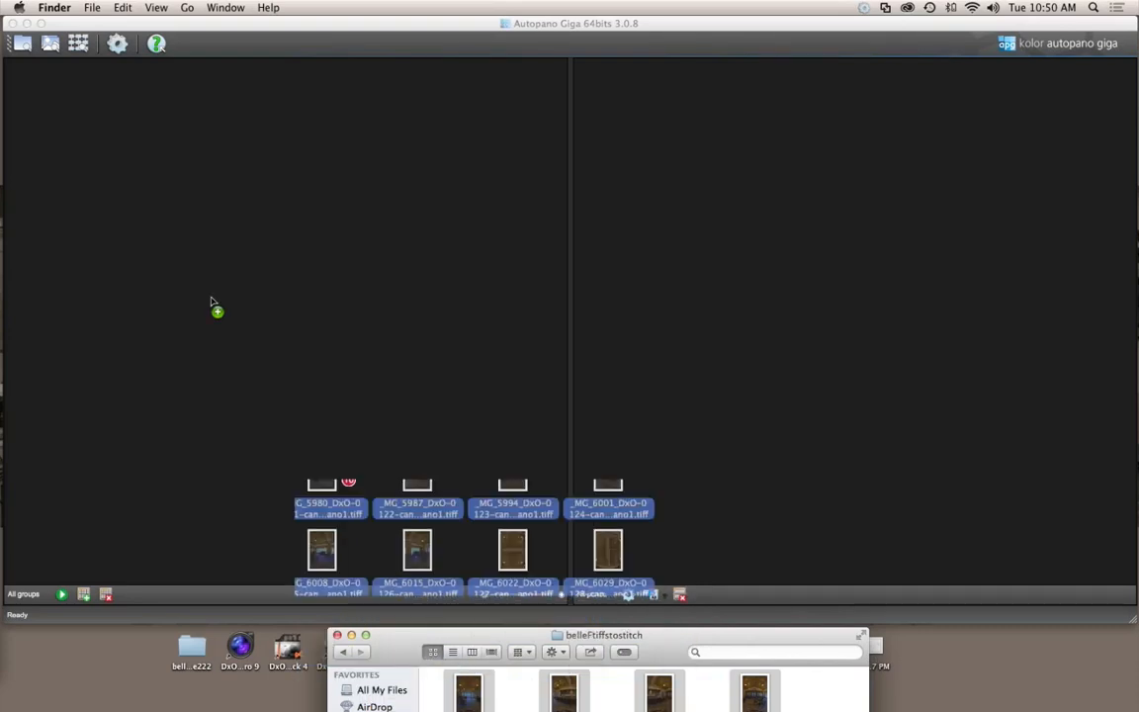
{"action": "left_click_drag", "start_coordinate": [211, 300], "coordinate": [94, 99]}
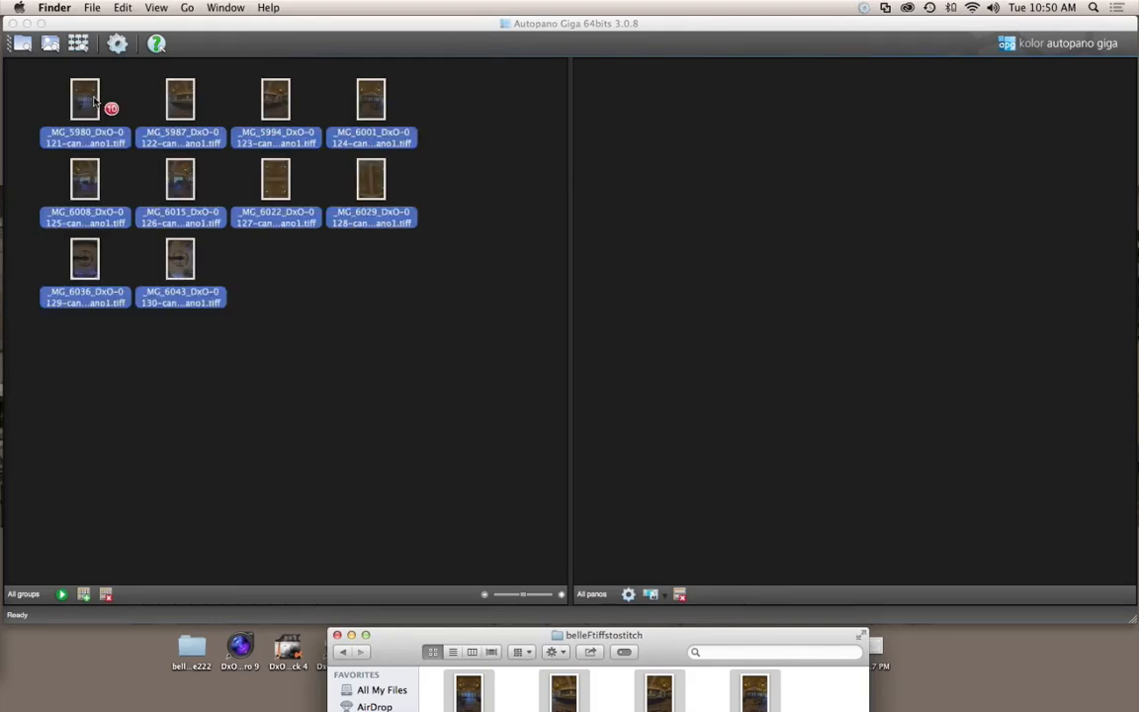
{"action": "left_click_drag", "start_coordinate": [94, 99], "coordinate": [94, 99]}
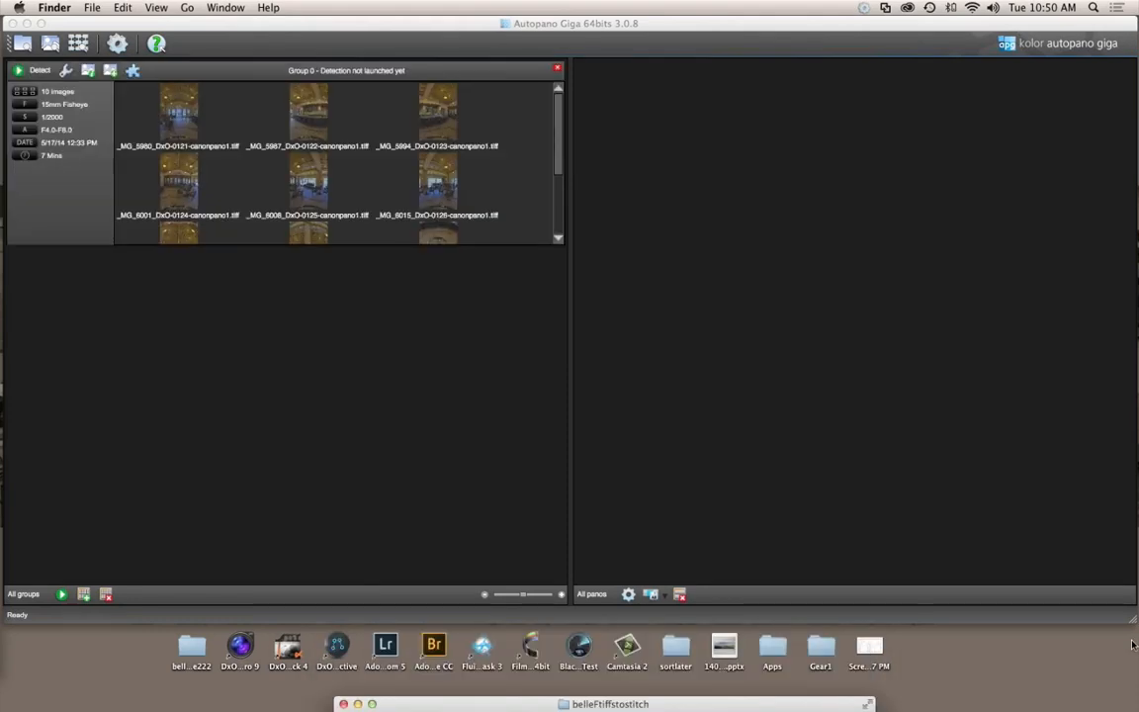
- Run panorama detection on the ten-image group and open the stitched result in the panorama editor
{"action": "left_click", "coordinate": [43, 73]}
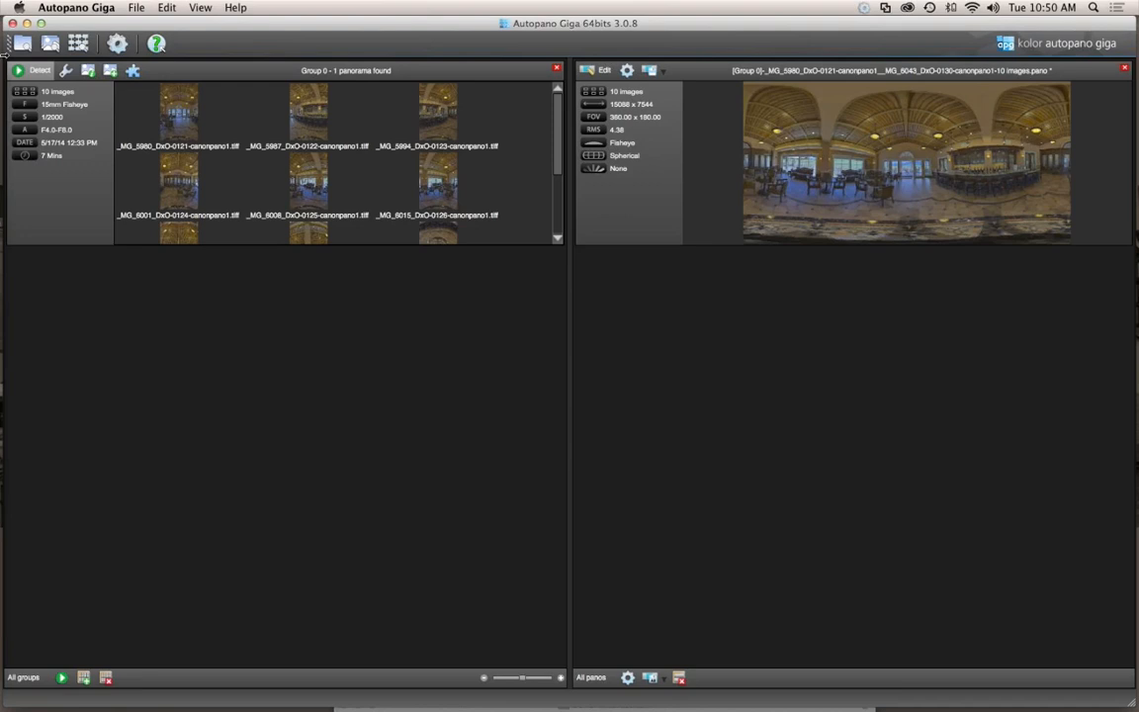
{"action": "left_click", "coordinate": [605, 71]}
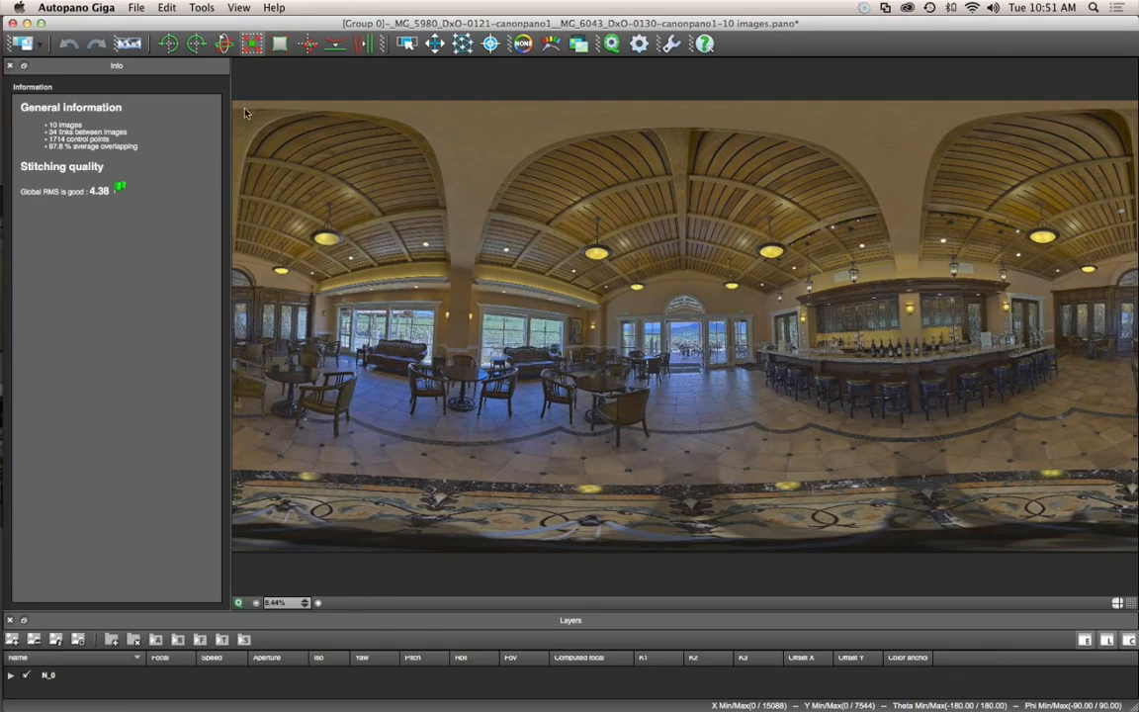
- Straighten the panorama with the Verticals tool, using six vertical lines placed along lamps, columns and the bar area
{"action": "left_click", "coordinate": [363, 43]}
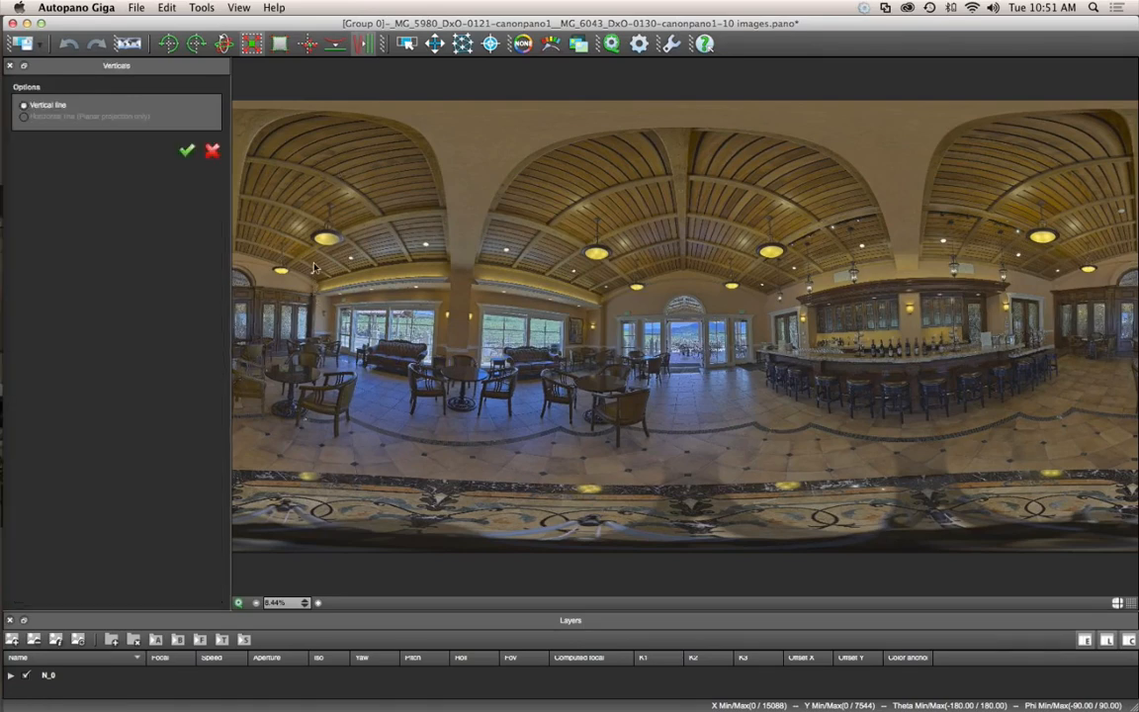
{"action": "left_click_drag", "start_coordinate": [320, 246], "coordinate": [318, 434]}
{"action": "mouse_move", "coordinate": [445, 180]}
{"action": "left_mouse_down"}
{"action": "mouse_move", "coordinate": [442, 425]}
{"action": "mouse_move", "coordinate": [423, 463]}
{"action": "left_mouse_up"}
{"action": "left_click_drag", "start_coordinate": [588, 181], "coordinate": [588, 472]}
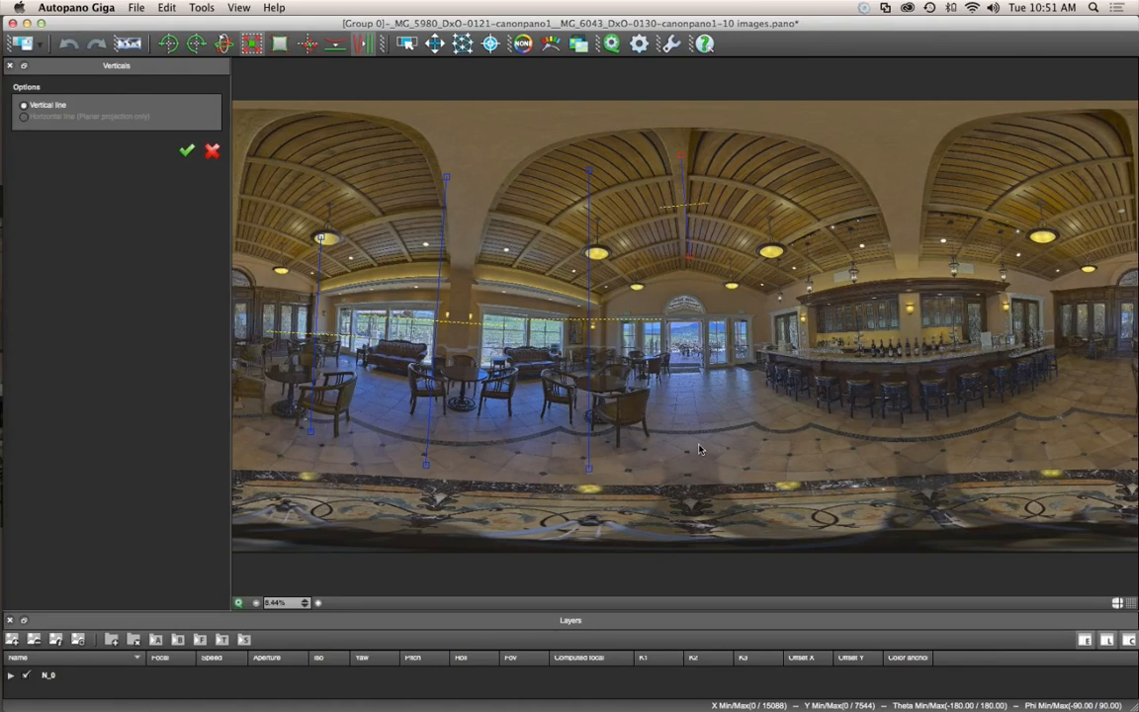
{"action": "mouse_move", "coordinate": [683, 158]}
{"action": "left_mouse_down"}
{"action": "mouse_move", "coordinate": [698, 454]}
{"action": "mouse_move", "coordinate": [684, 473]}
{"action": "left_mouse_up"}
{"action": "left_click_drag", "start_coordinate": [900, 179], "coordinate": [923, 475]}
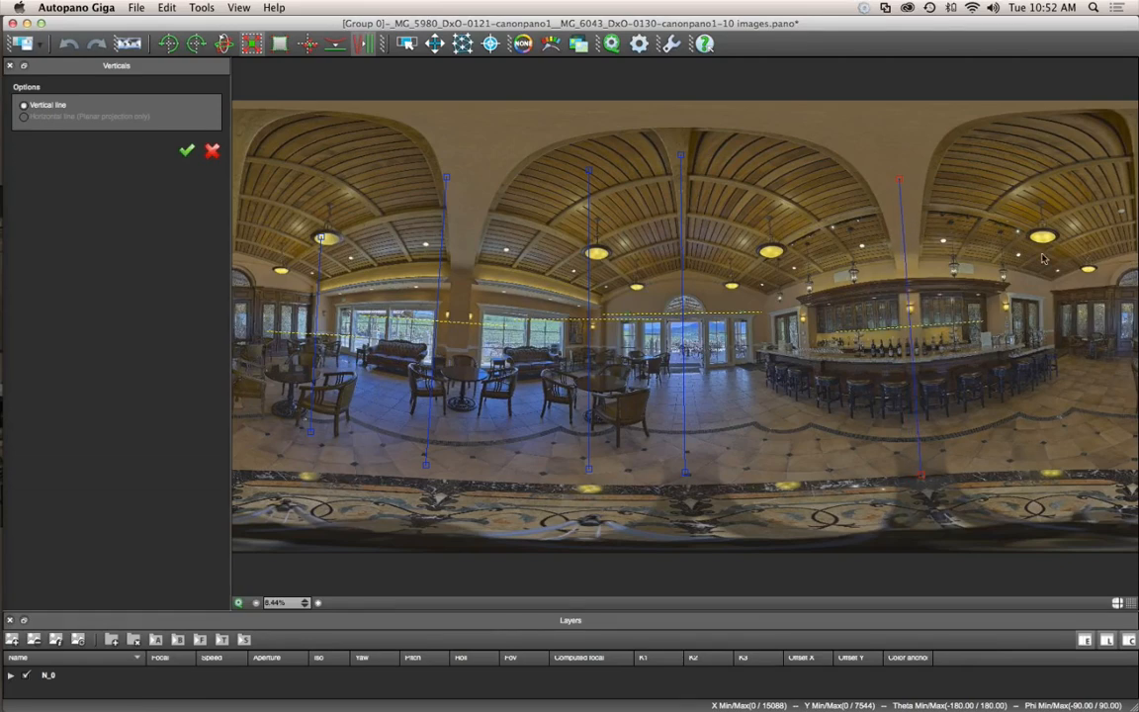
{"action": "mouse_move", "coordinate": [1052, 201]}
{"action": "left_mouse_down"}
{"action": "mouse_move", "coordinate": [1059, 409]}
{"action": "mouse_move", "coordinate": [1059, 388]}
{"action": "left_mouse_up"}
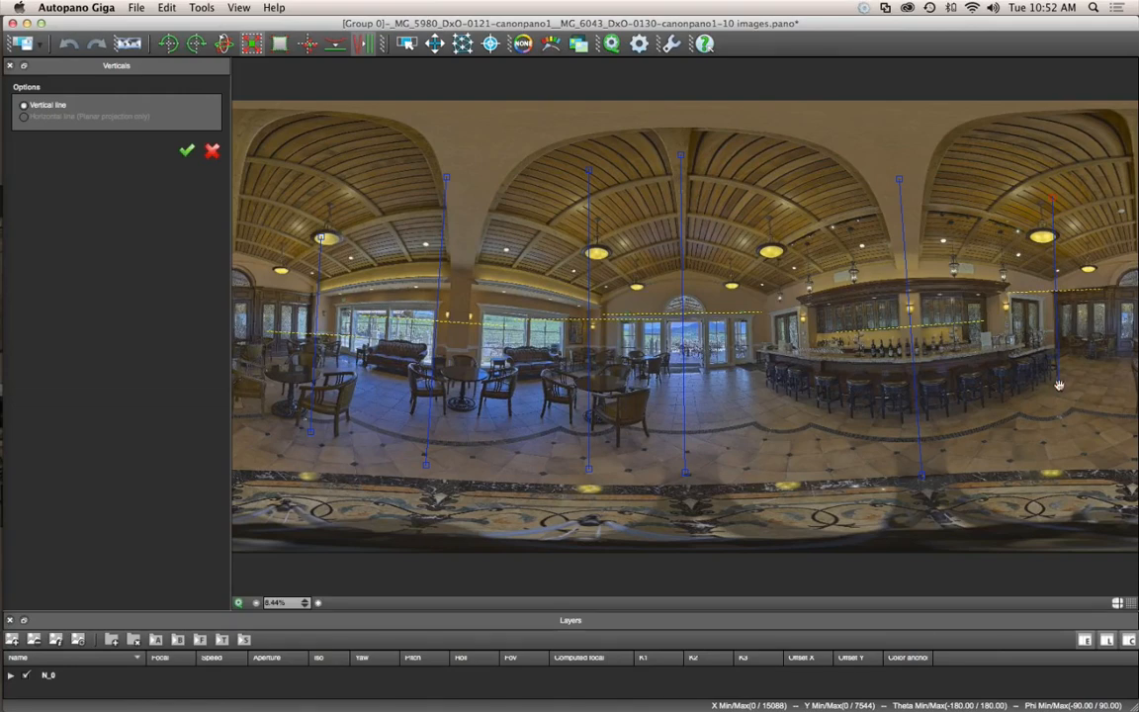
{"action": "left_click", "coordinate": [185, 150]}
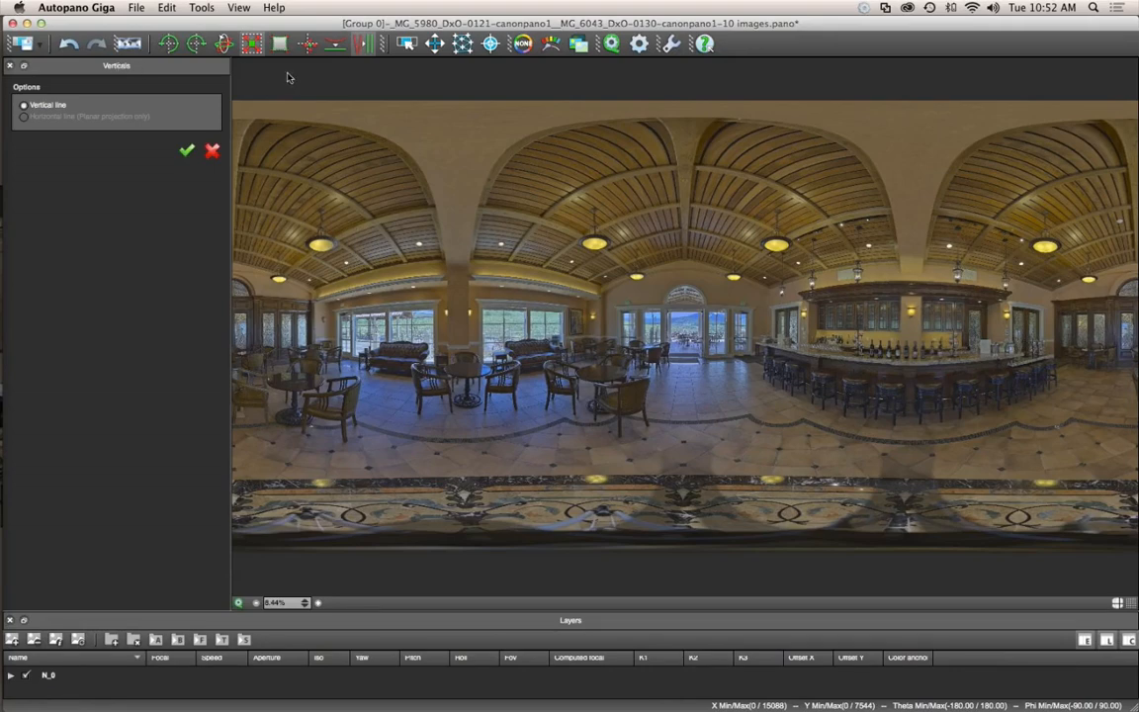
- Generate a blended preview of the straightened panorama
{"action": "left_click", "coordinate": [612, 44]}
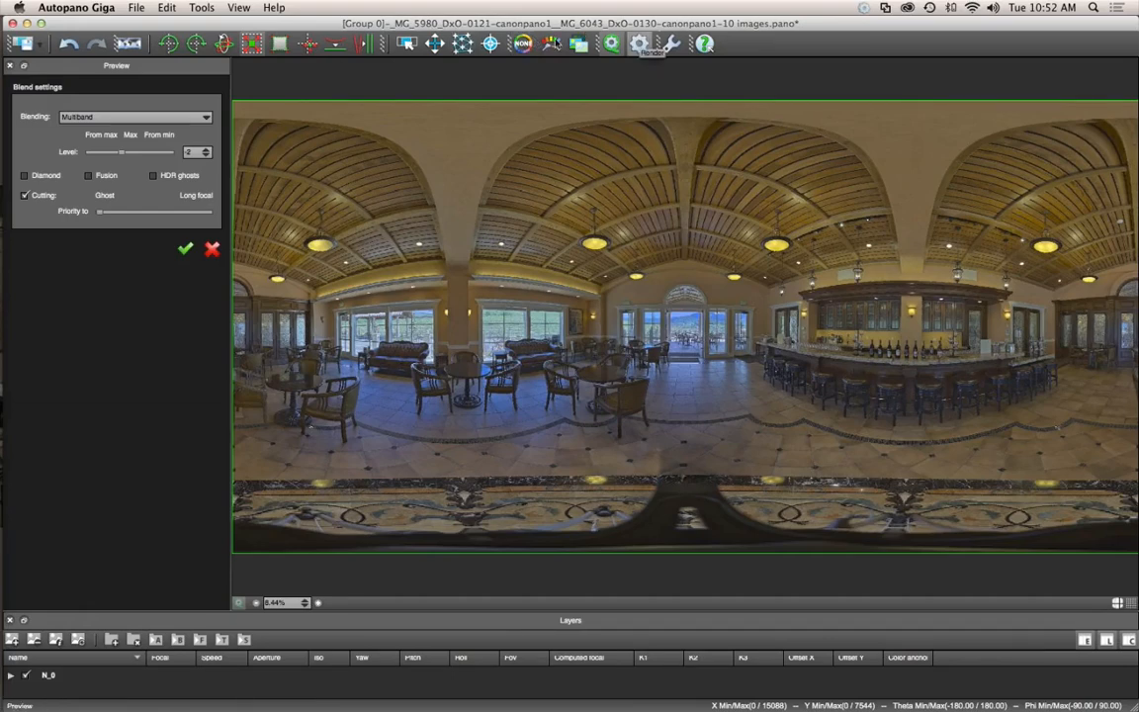
- Quit Autopano Giga without saving any of the changes and launch Panotour Pro 2.1
{"action": "left_click", "coordinate": [50, 8]}
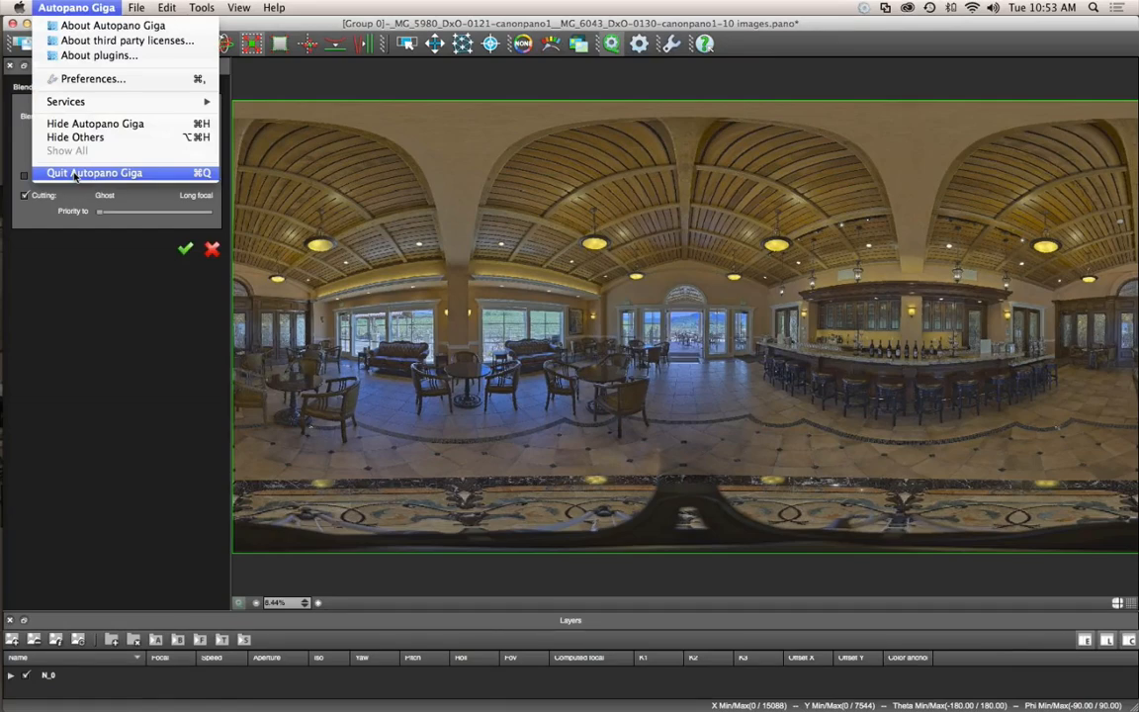
{"action": "left_click", "coordinate": [75, 173]}
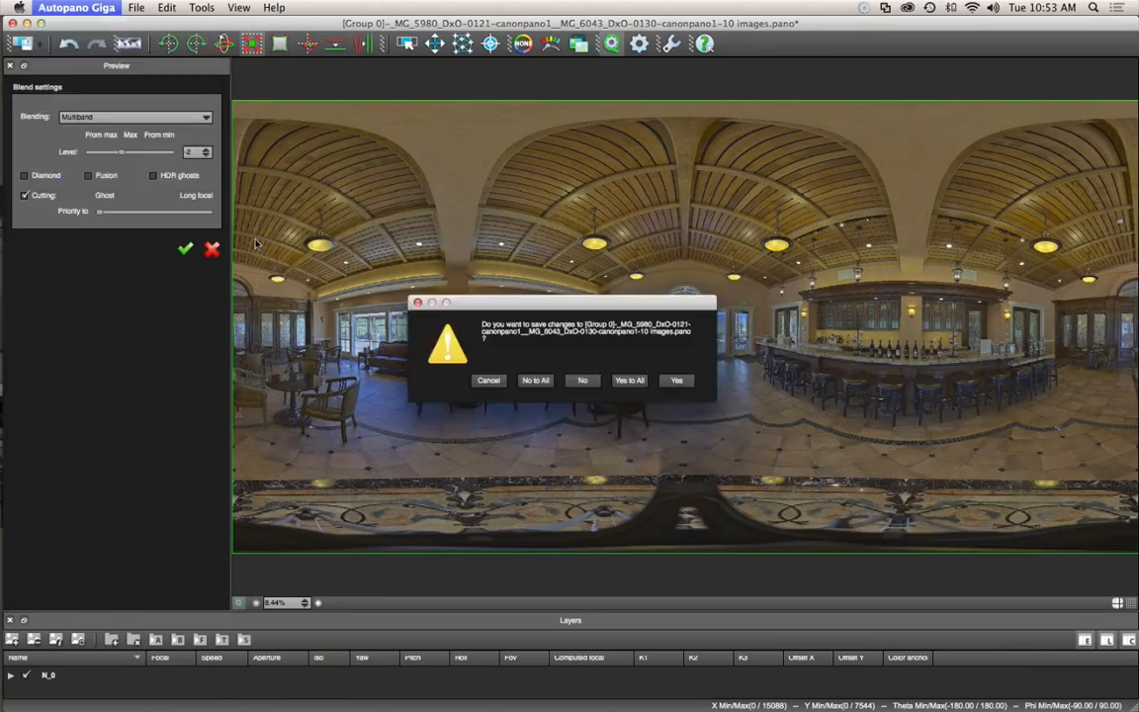
{"action": "left_click", "coordinate": [530, 379]}
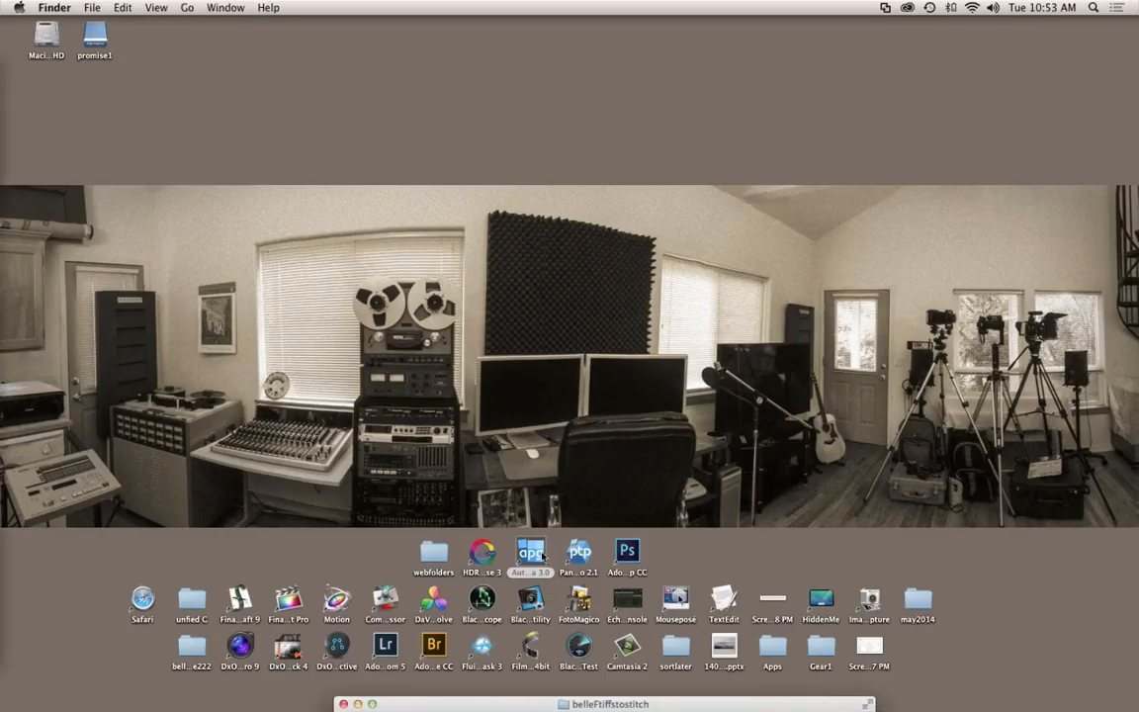
{"action": "left_click", "coordinate": [581, 556]}
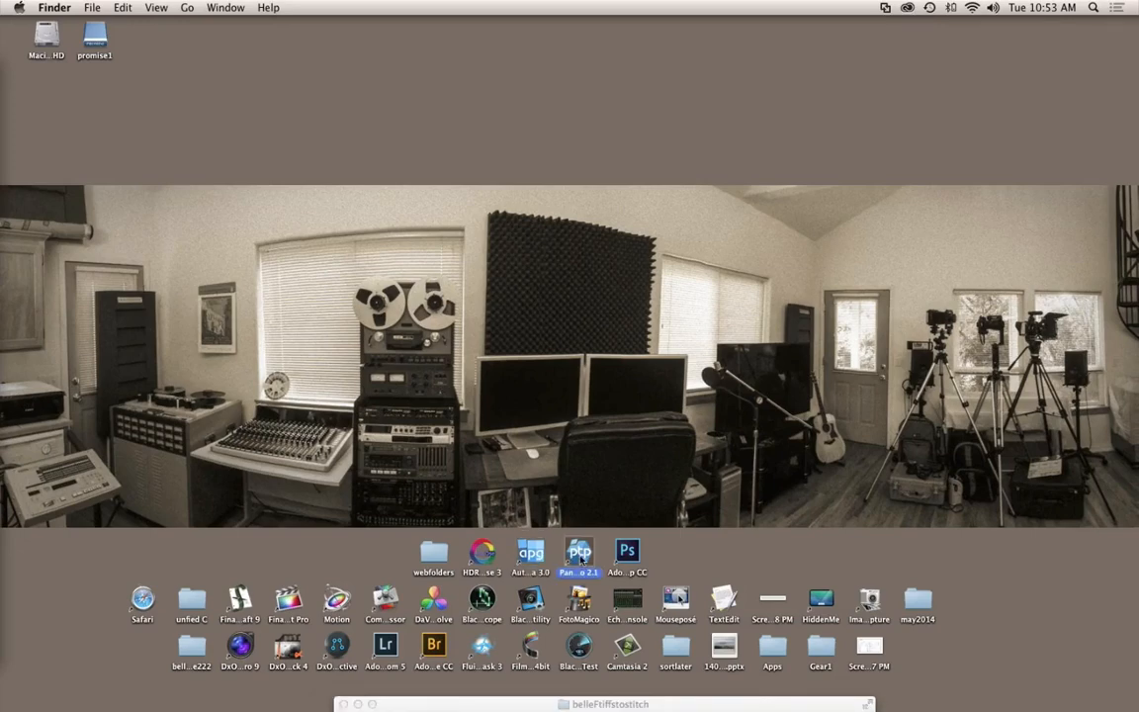
{"action": "double_click", "coordinate": [582, 559]}
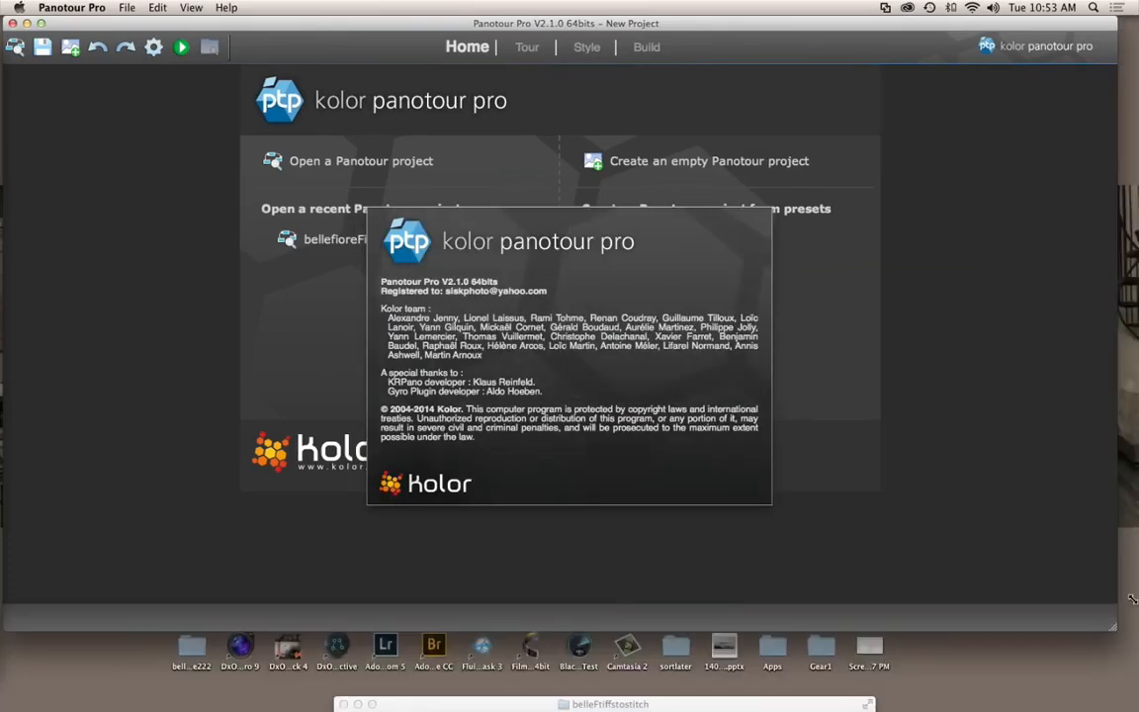
- Add belleeq3f.tif from the bellFequiR folder inside 2 final images to the new Panotour project, then enlarge the project window
{"action": "left_click", "coordinate": [485, 700]}
{"action": "left_click_drag", "start_coordinate": [484, 701], "coordinate": [378, 398]}
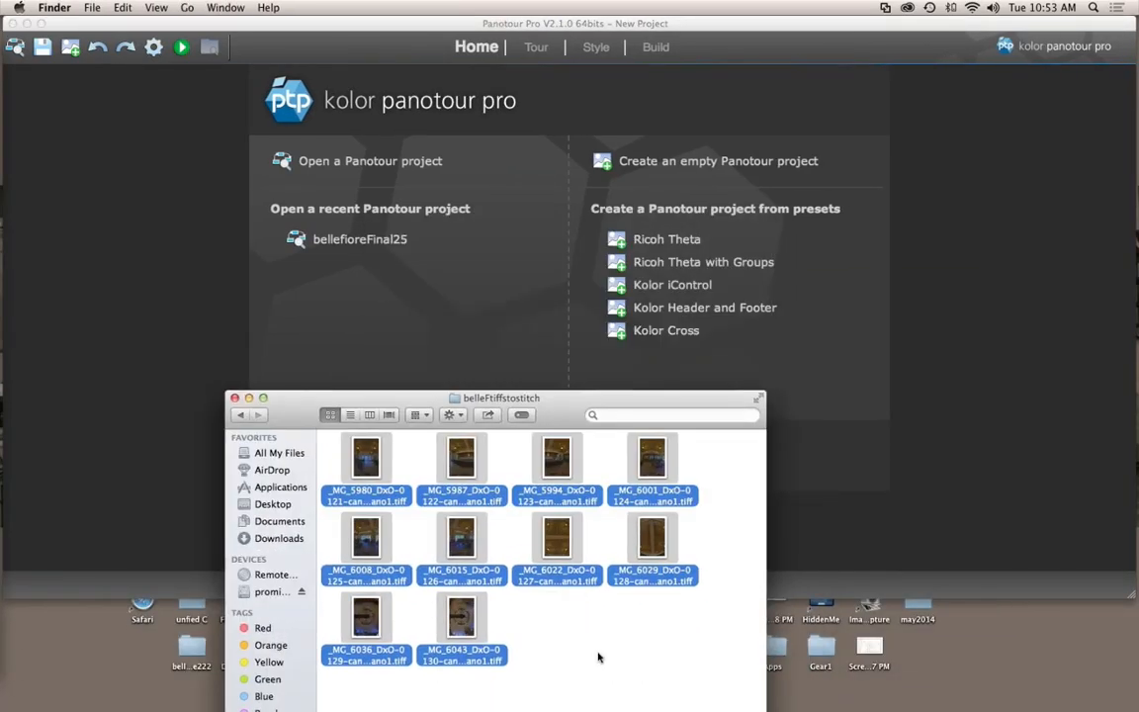
{"action": "left_click", "coordinate": [242, 416]}
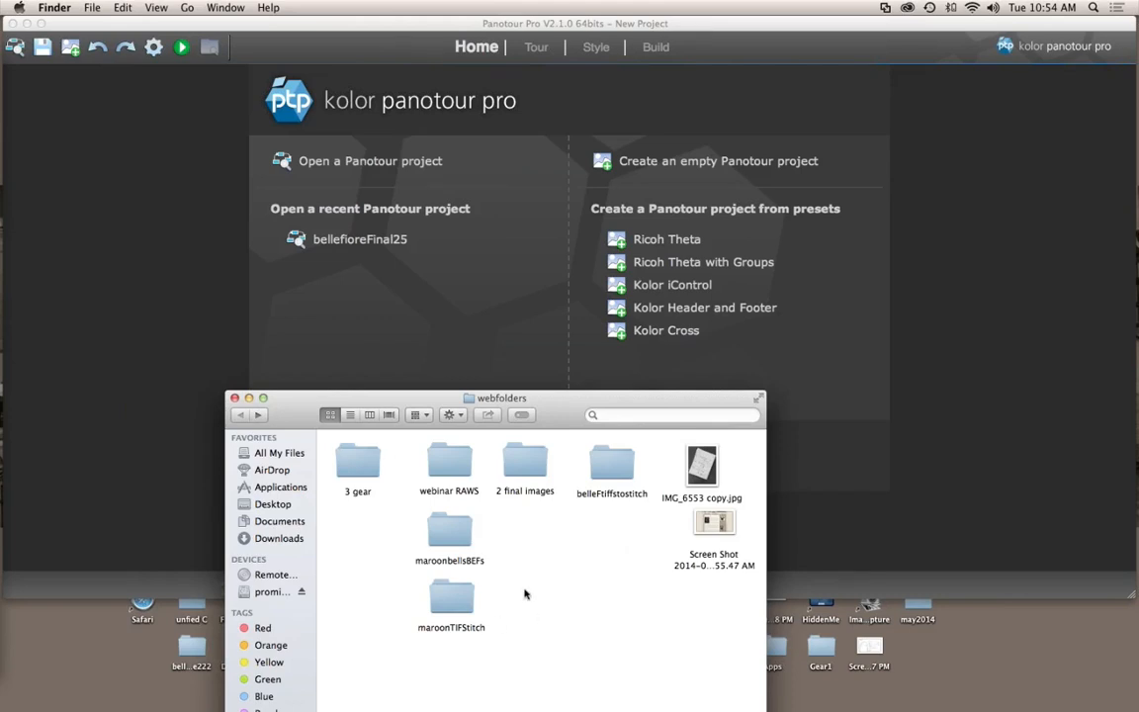
{"action": "left_click", "coordinate": [526, 466]}
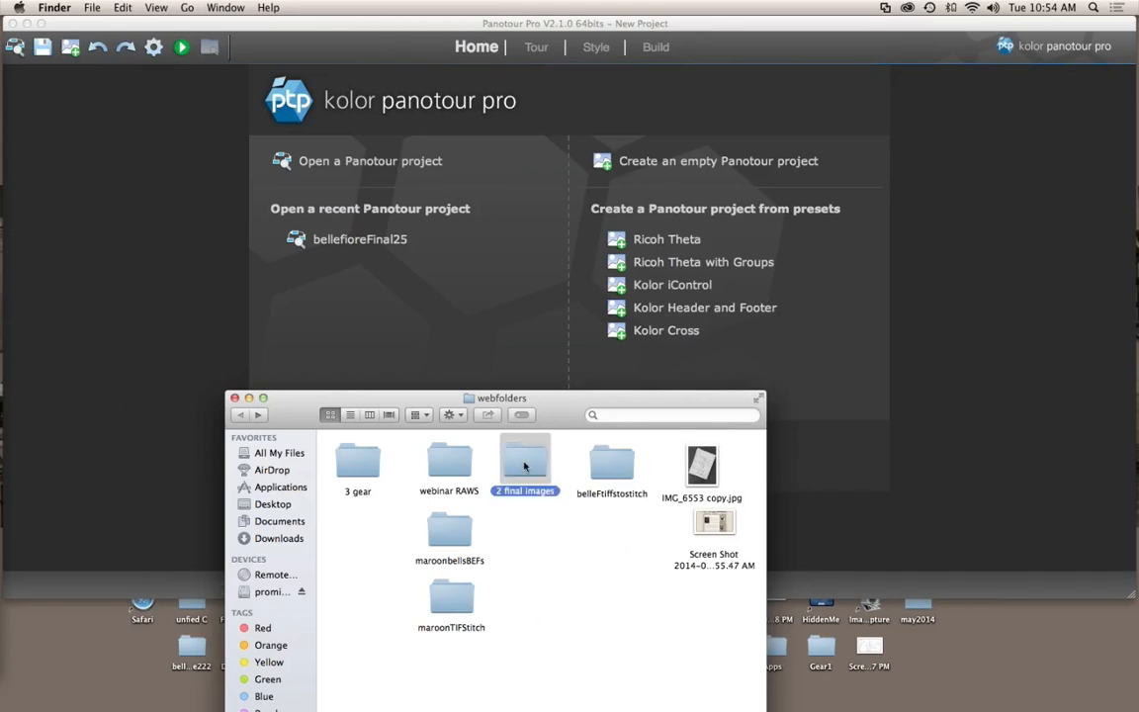
{"action": "double_click", "coordinate": [525, 466]}
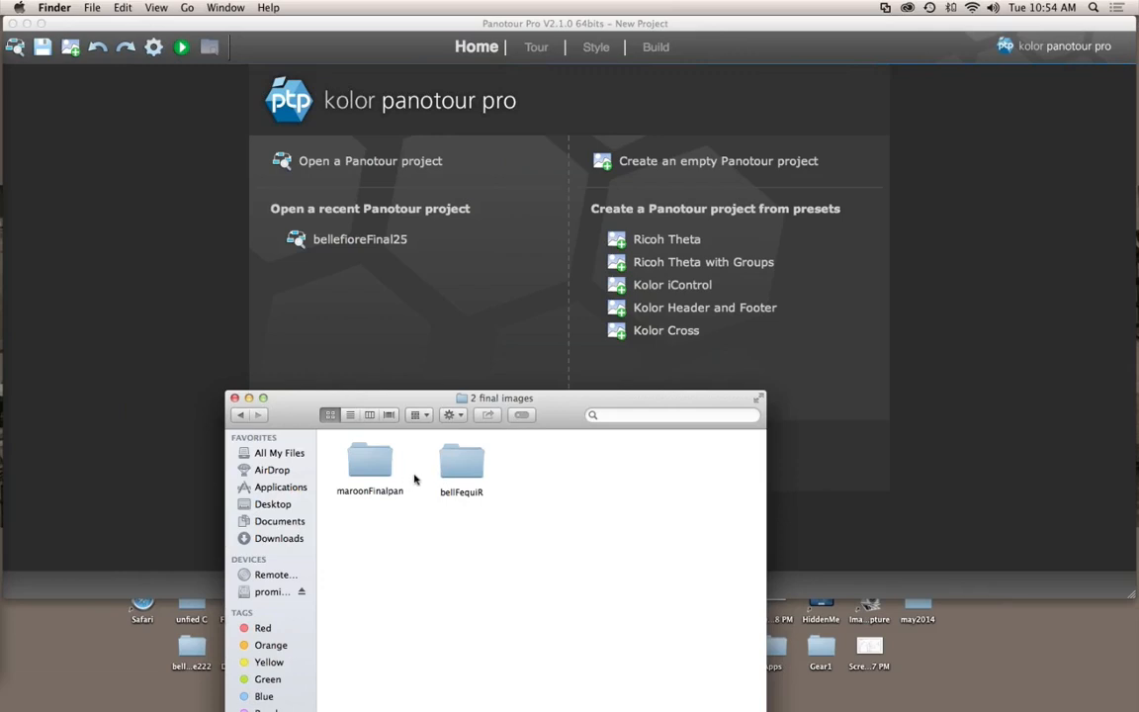
{"action": "double_click", "coordinate": [461, 461]}
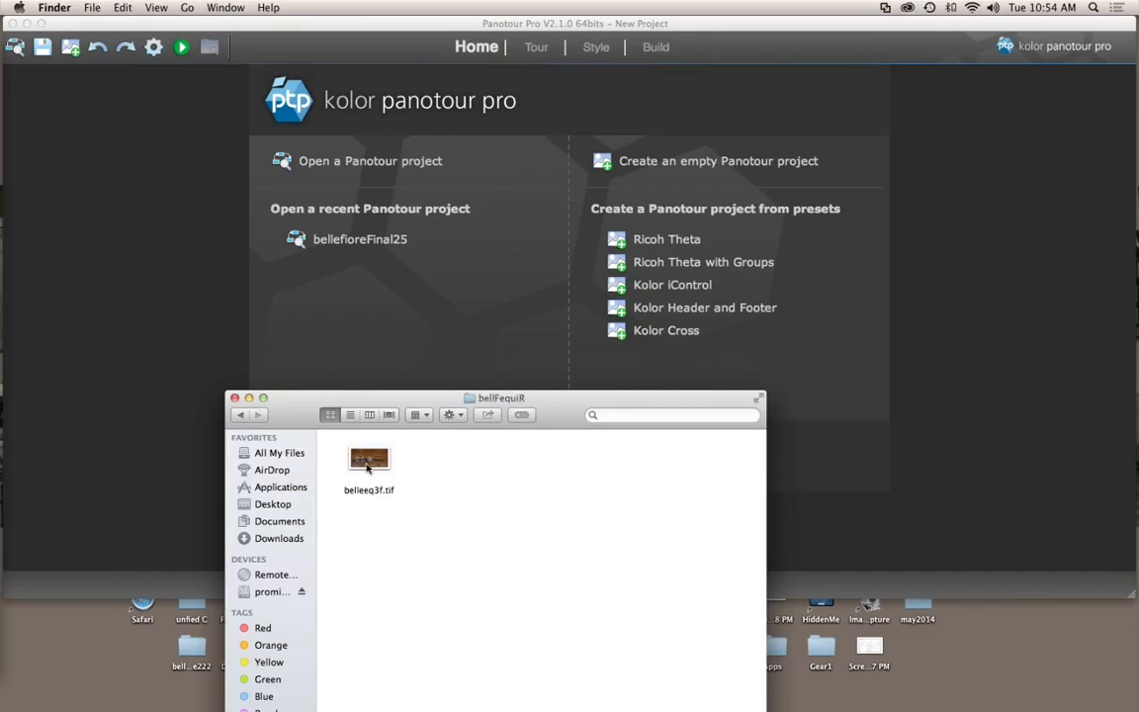
{"action": "left_click_drag", "start_coordinate": [366, 469], "coordinate": [376, 399]}
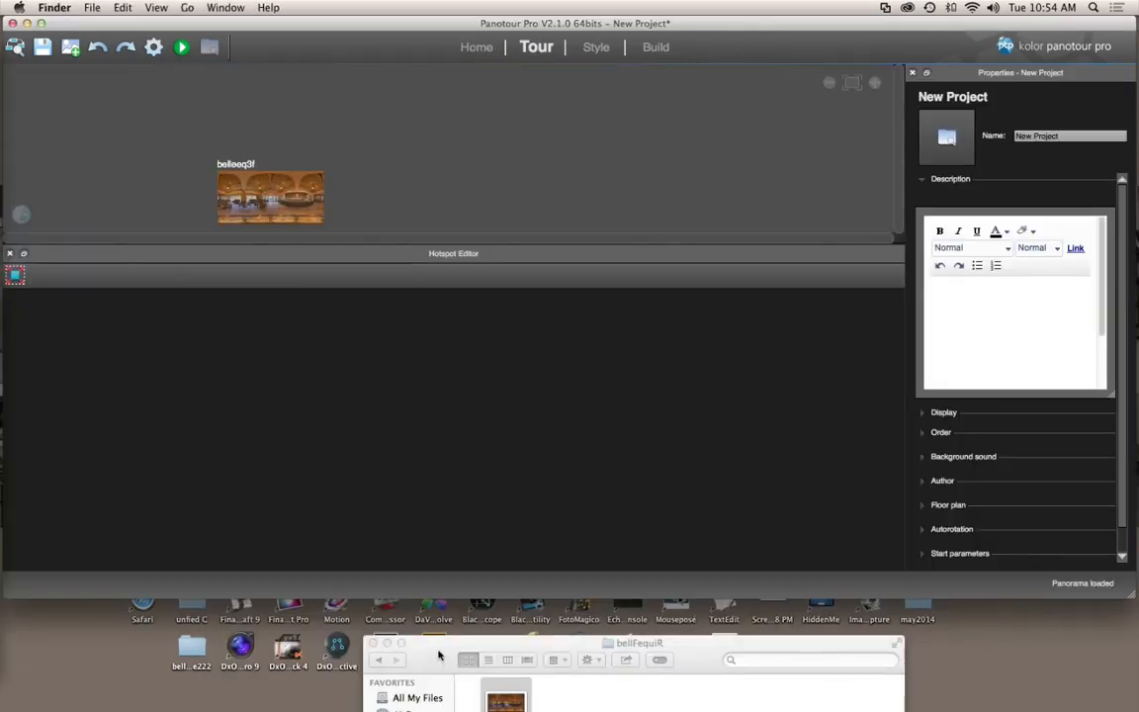
{"action": "left_click_drag", "start_coordinate": [439, 655], "coordinate": [446, 711]}
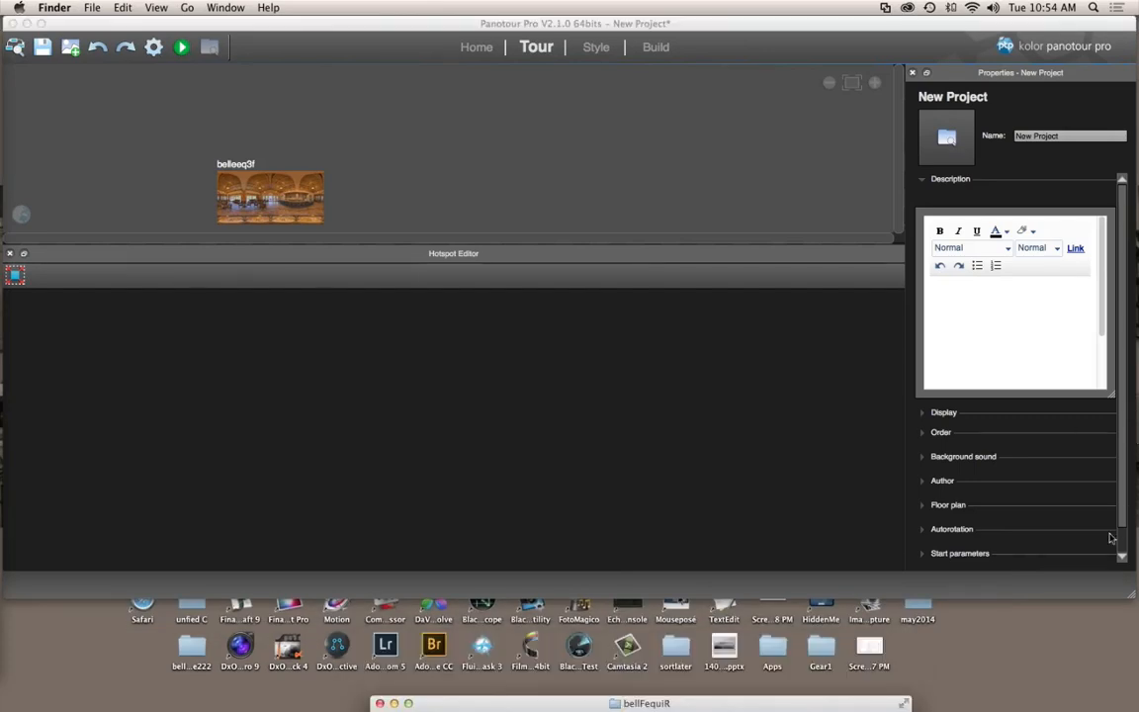
{"action": "left_click_drag", "start_coordinate": [1130, 598], "coordinate": [1133, 707]}
- Display the belleeq3f panorama in the Hotspot Editor and shift it sideways to examine the full 360° image
{"action": "left_click", "coordinate": [234, 184]}
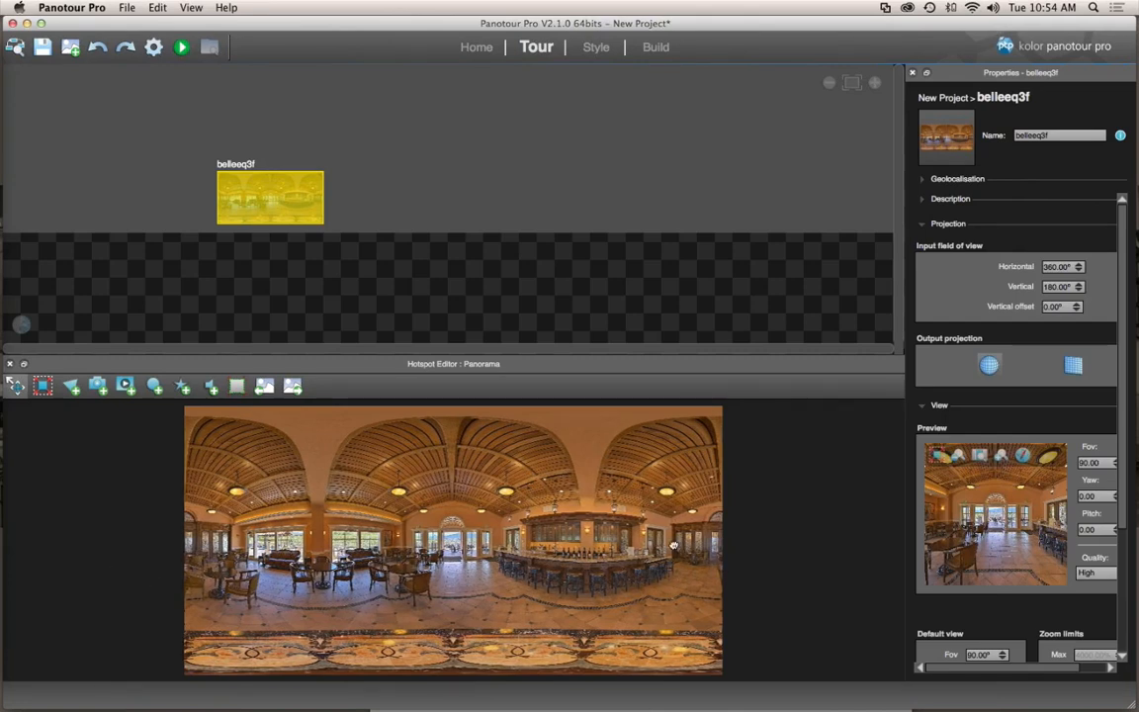
{"action": "left_click_drag", "start_coordinate": [681, 545], "coordinate": [464, 562]}
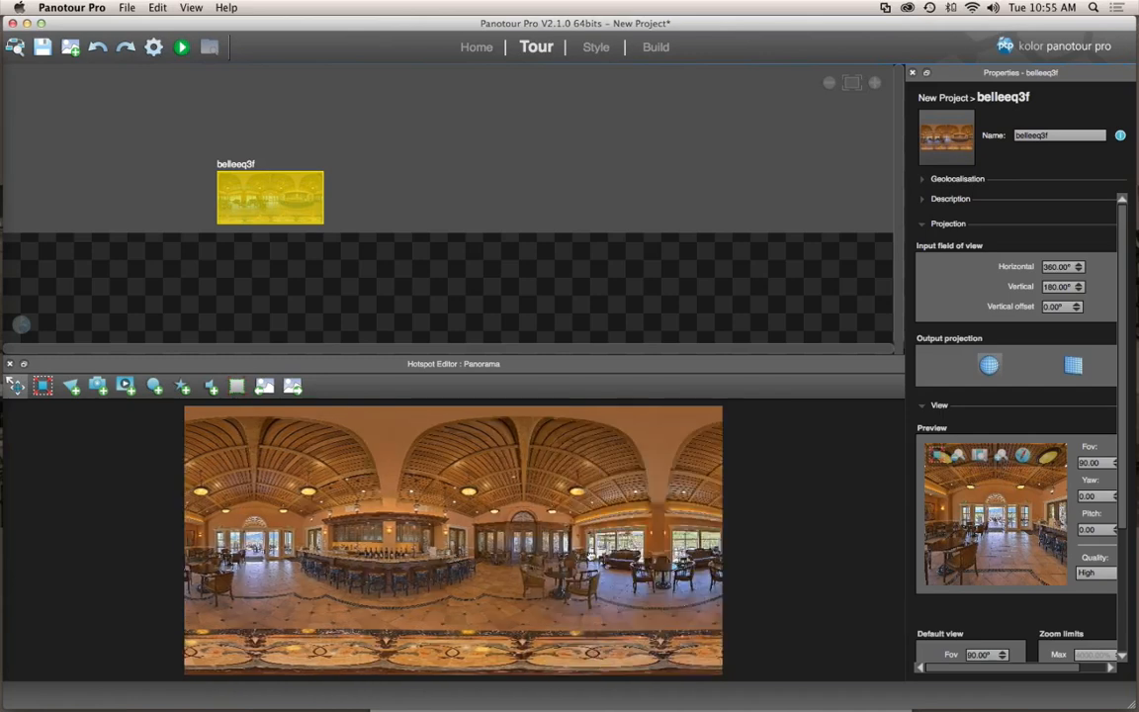
{"action": "left_click_drag", "start_coordinate": [643, 558], "coordinate": [417, 591]}
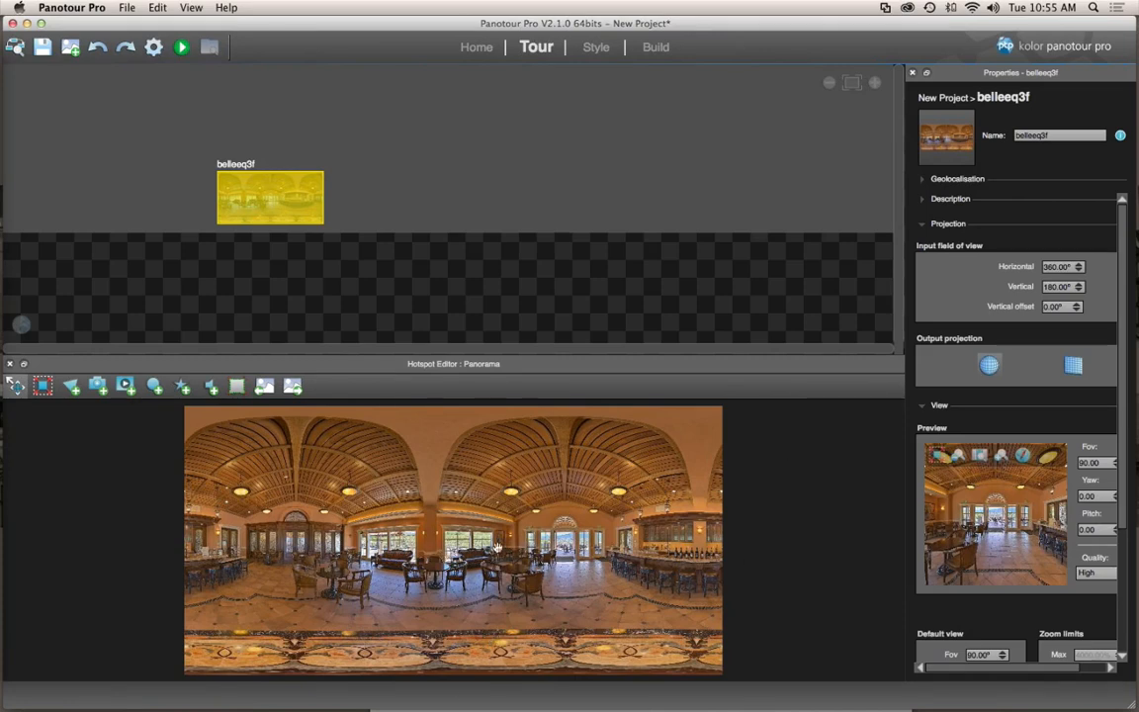
{"action": "left_click_drag", "start_coordinate": [498, 546], "coordinate": [554, 573]}
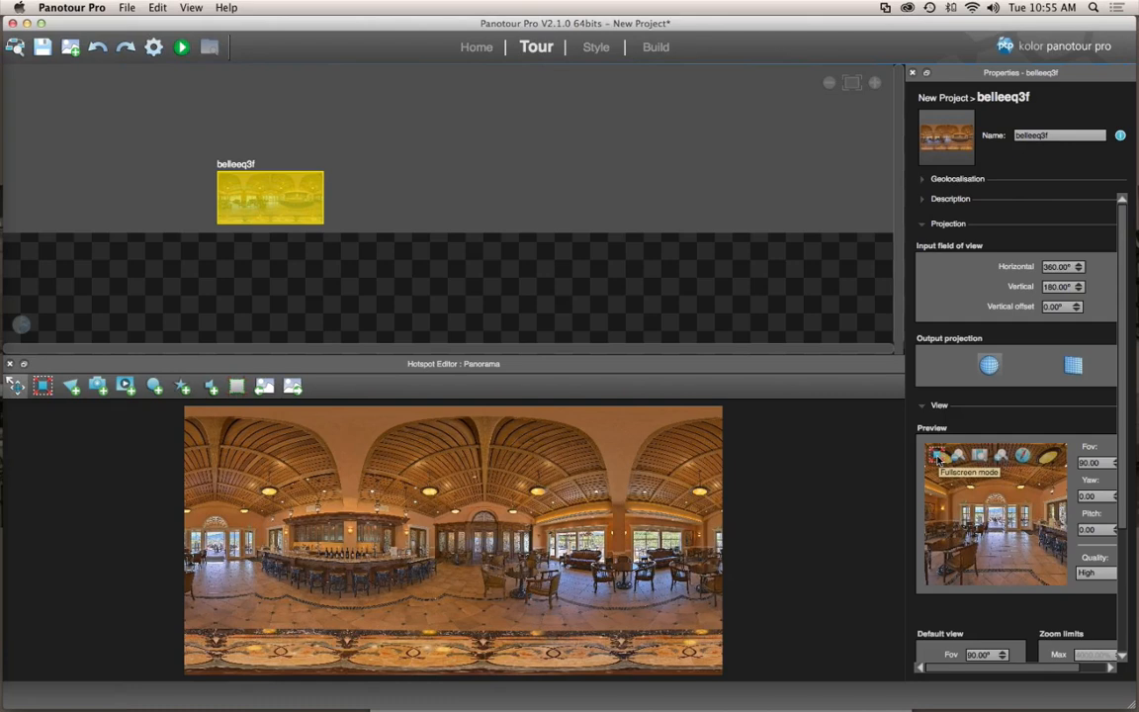
- Show the belleeq3f panorama's view preview in fullscreen mode
{"action": "left_click", "coordinate": [938, 460]}
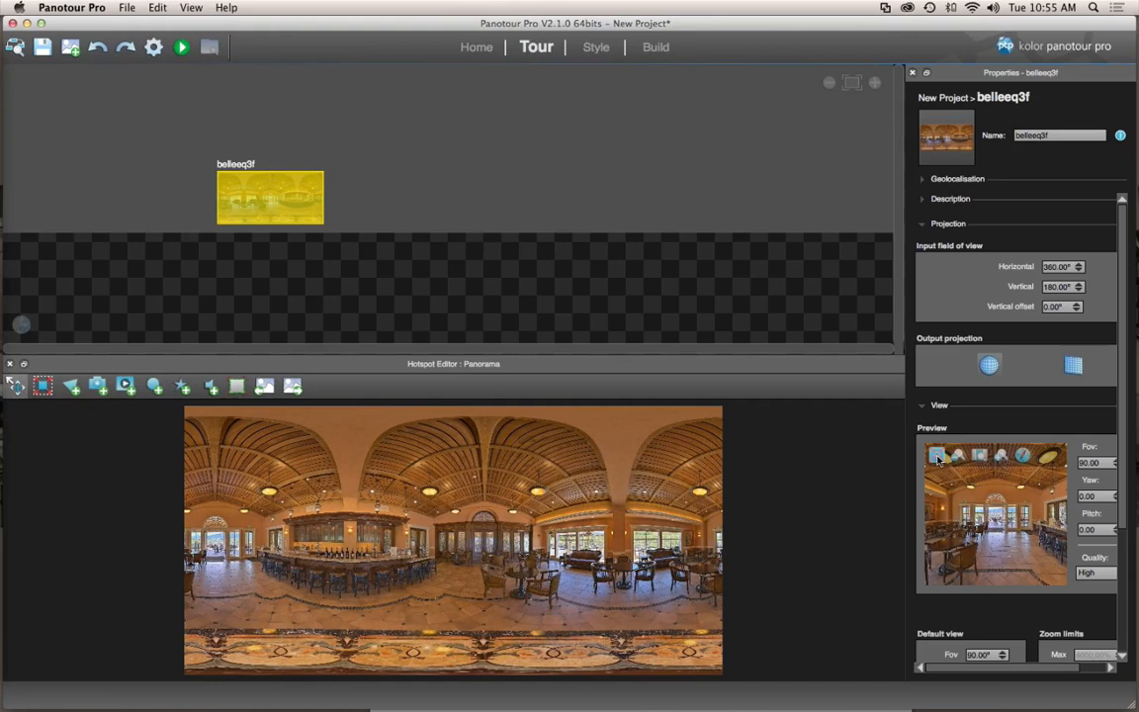
{"action": "left_click", "coordinate": [938, 457]}
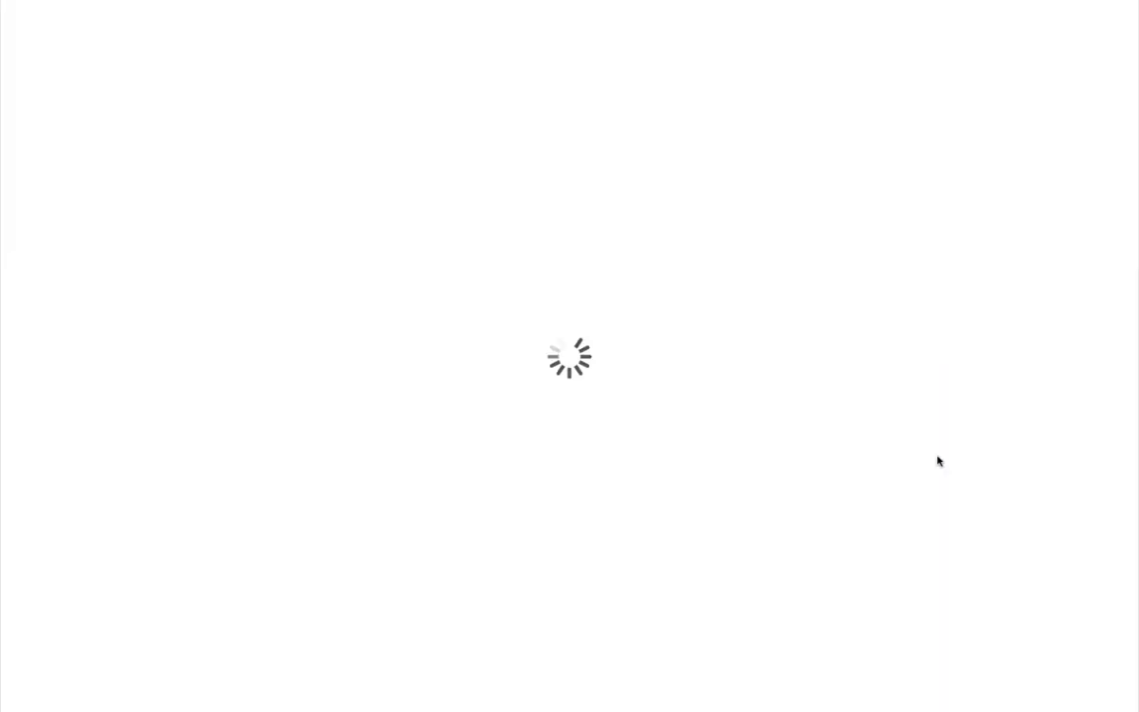
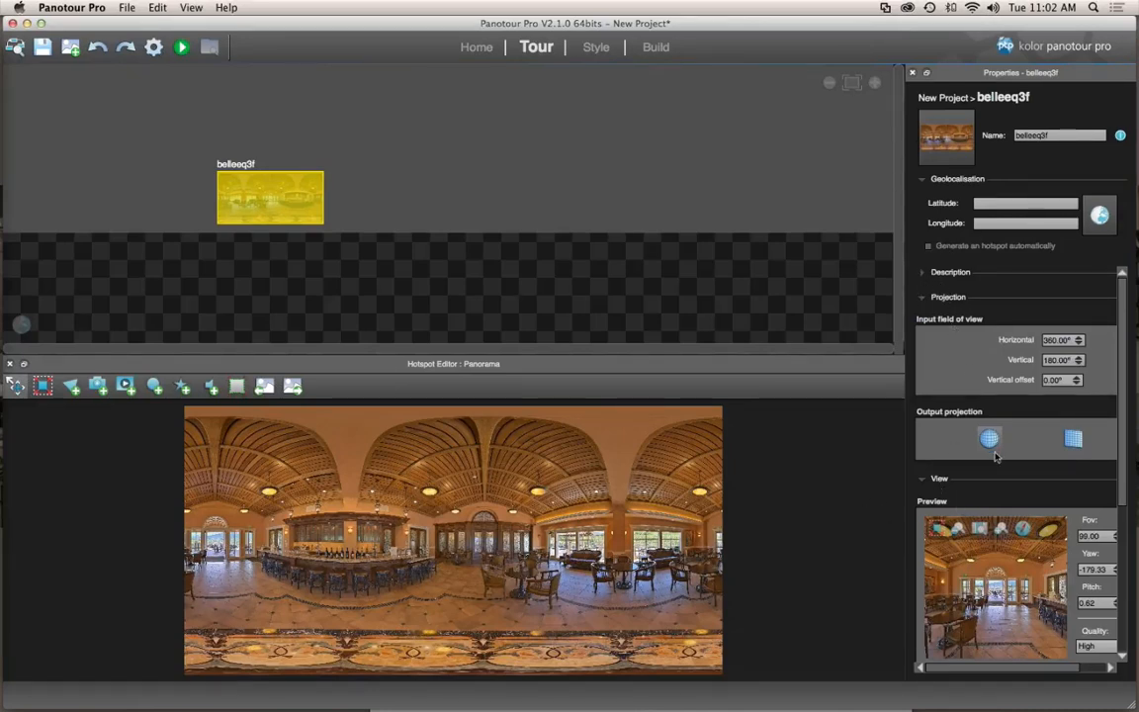
{"action": "scroll", "coordinate": [985, 451], "scroll_direction": "down", "scroll_amount": 5}
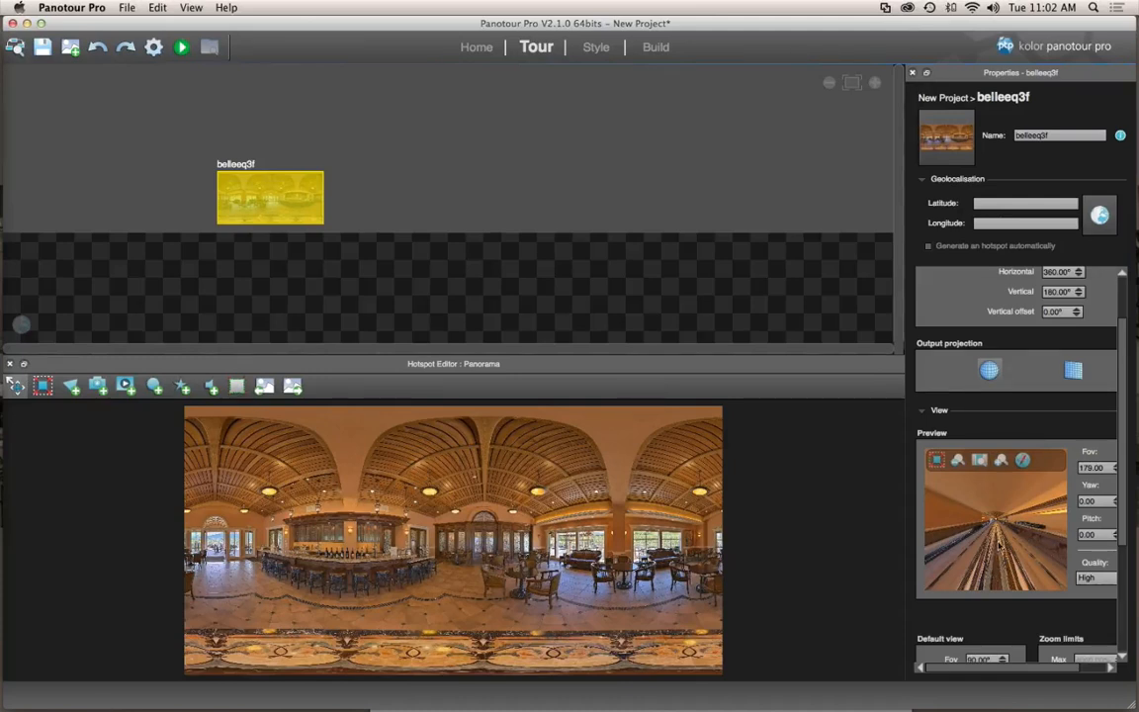
{"action": "left_click", "coordinate": [940, 457]}
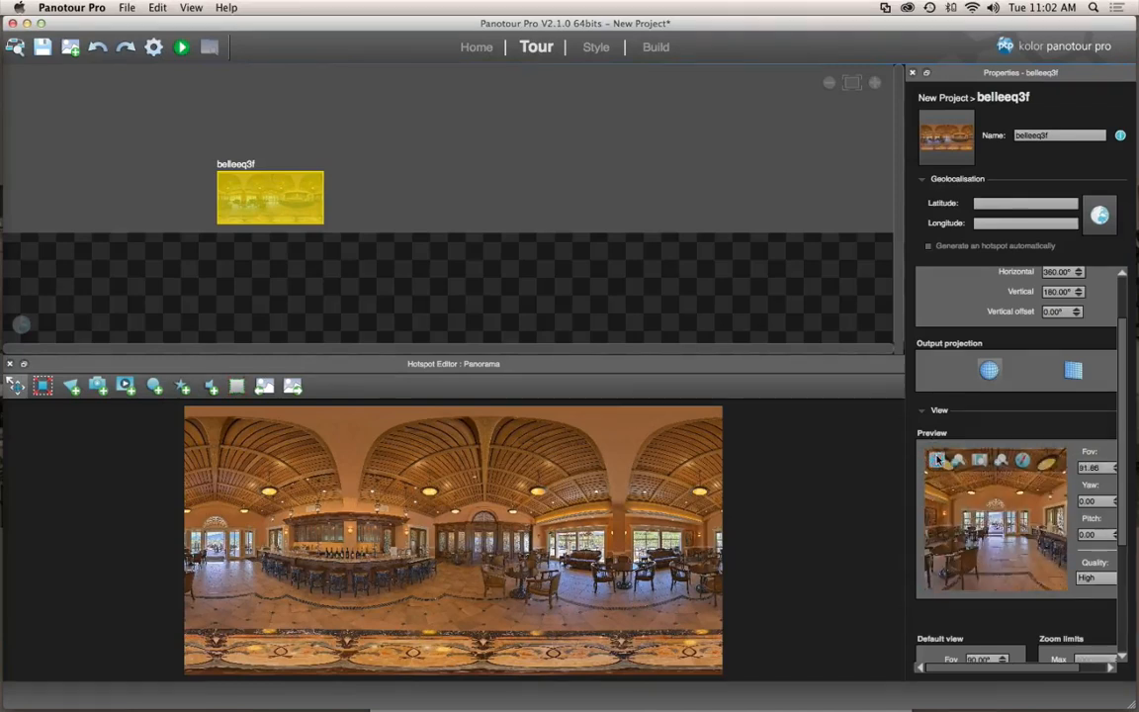
{"action": "left_click", "coordinate": [938, 459]}
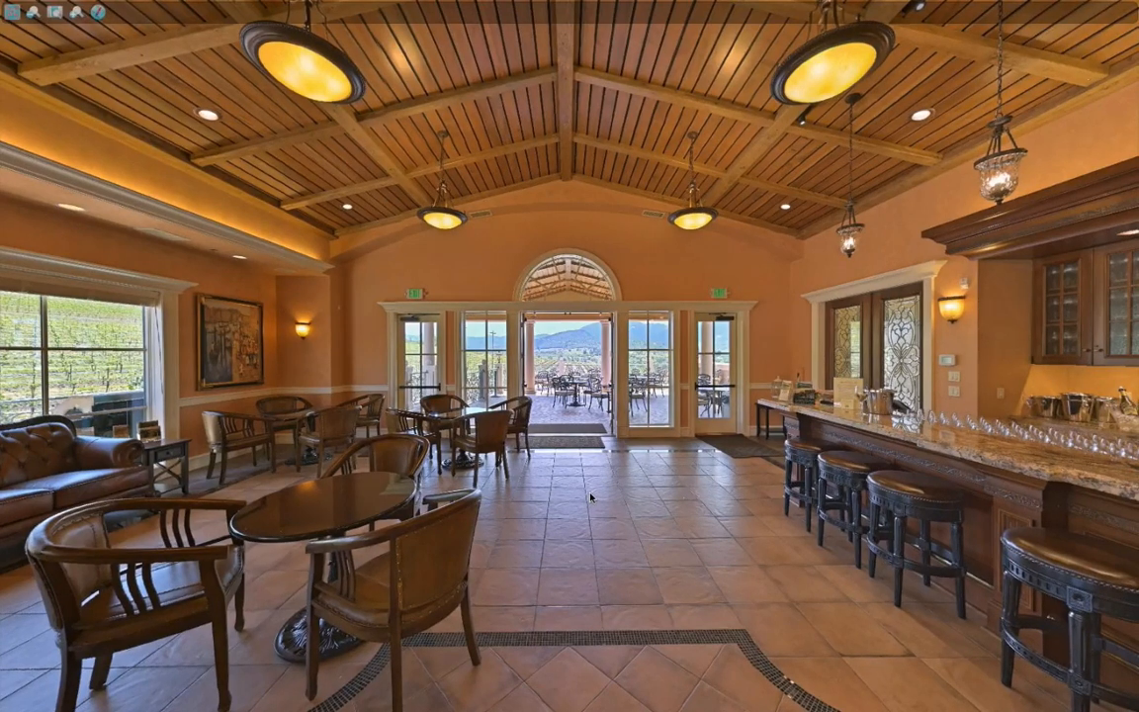
- Look around the room in the fullscreen preview, from the patio doors past the bar to the seating area, and exit fullscreen
{"action": "left_click_drag", "start_coordinate": [591, 498], "coordinate": [802, 470]}
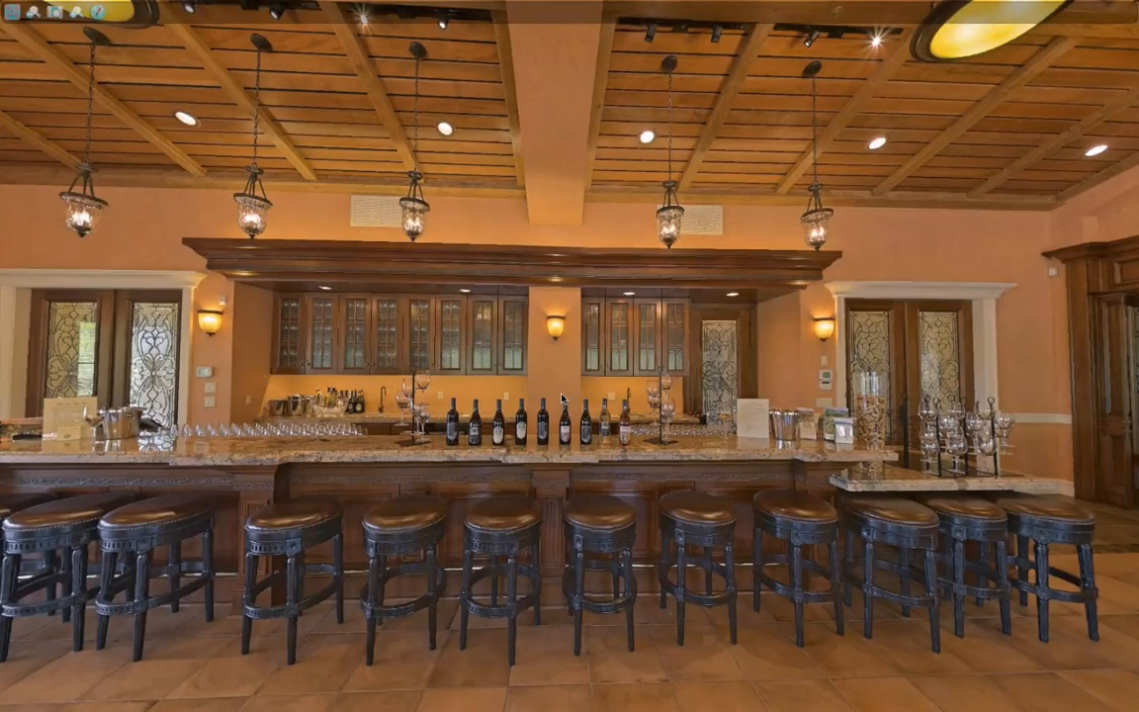
{"action": "left_click_drag", "start_coordinate": [561, 398], "coordinate": [568, 396]}
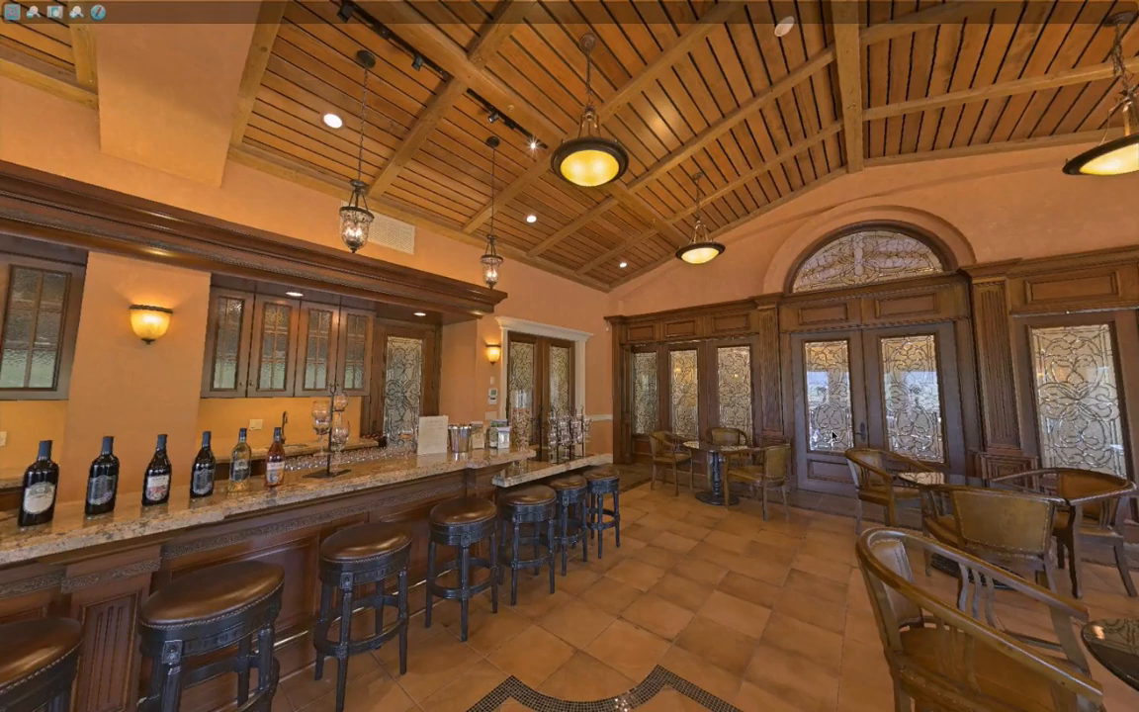
{"action": "left_click_drag", "start_coordinate": [490, 438], "coordinate": [547, 527]}
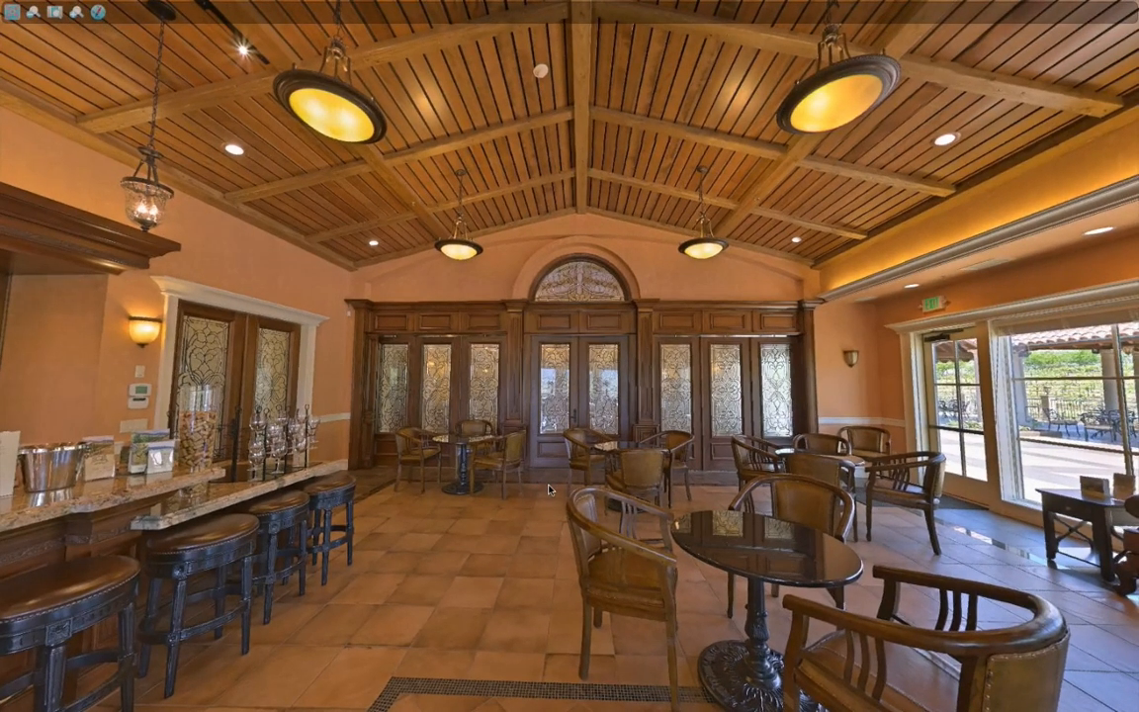
{"action": "left_click_drag", "start_coordinate": [548, 489], "coordinate": [539, 466]}
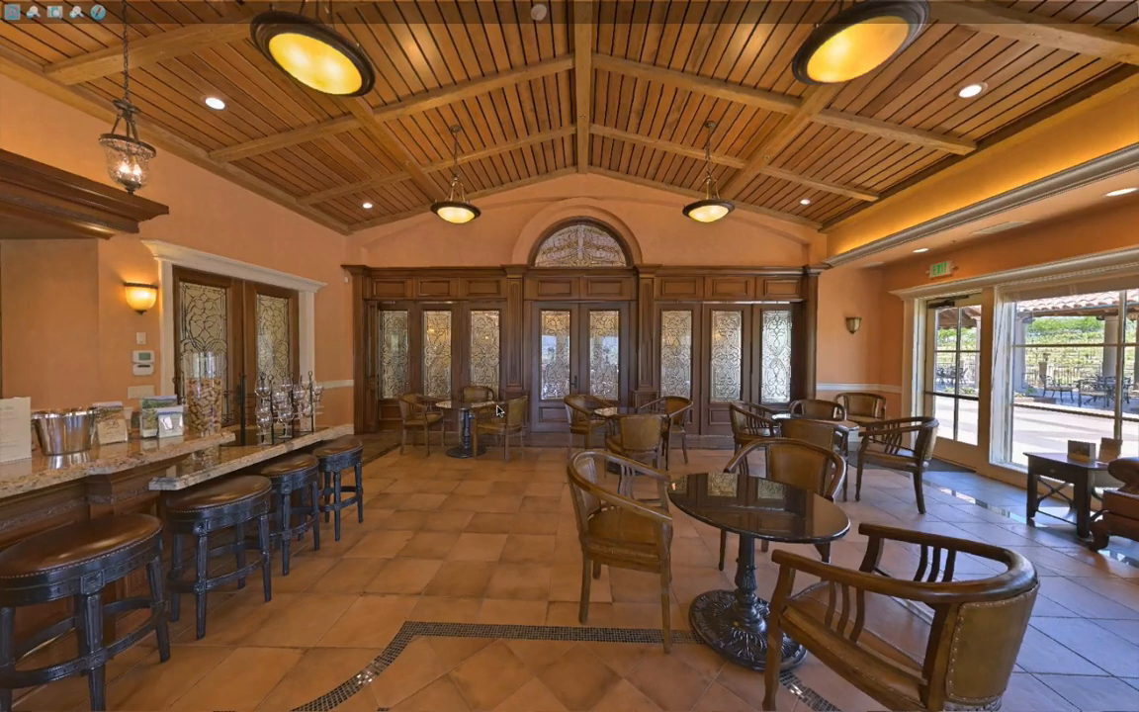
{"action": "scroll", "coordinate": [498, 410], "scroll_direction": "down", "scroll_amount": 3}
{"action": "left_click", "coordinate": [16, 8]}
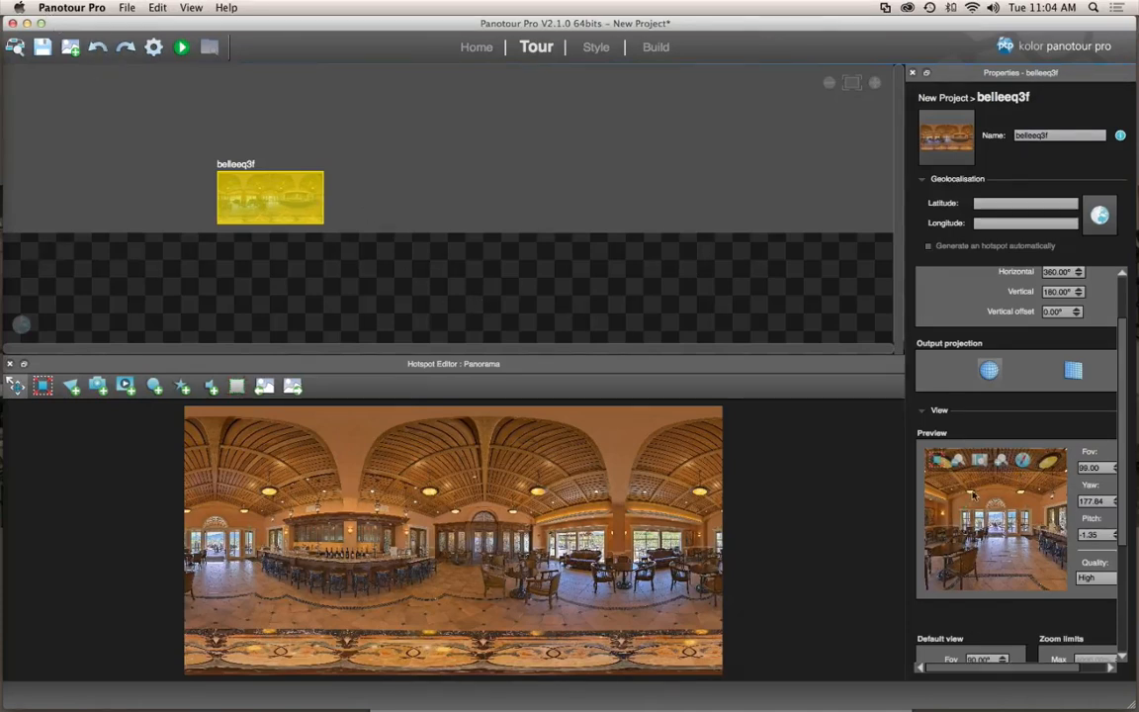
- Turn on the compass in the panorama preview, shift its north direction and bring up the default view settings
{"action": "left_click", "coordinate": [1022, 460]}
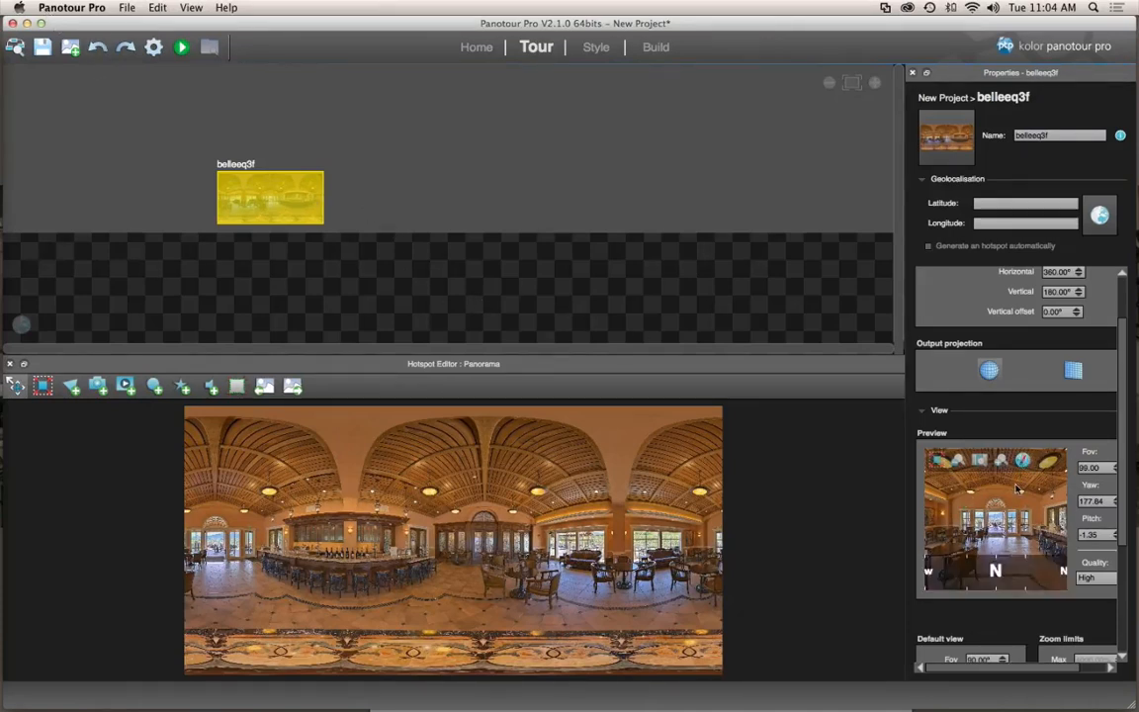
{"action": "left_click_drag", "start_coordinate": [1016, 577], "coordinate": [980, 583]}
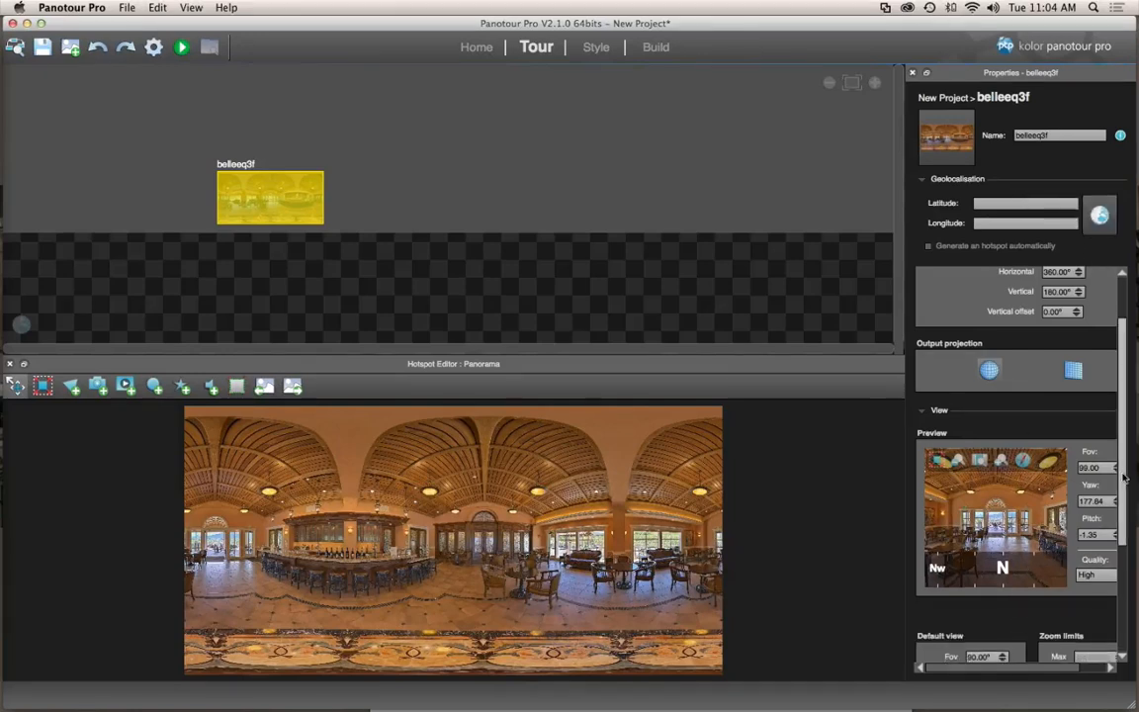
{"action": "left_click", "coordinate": [1123, 657]}
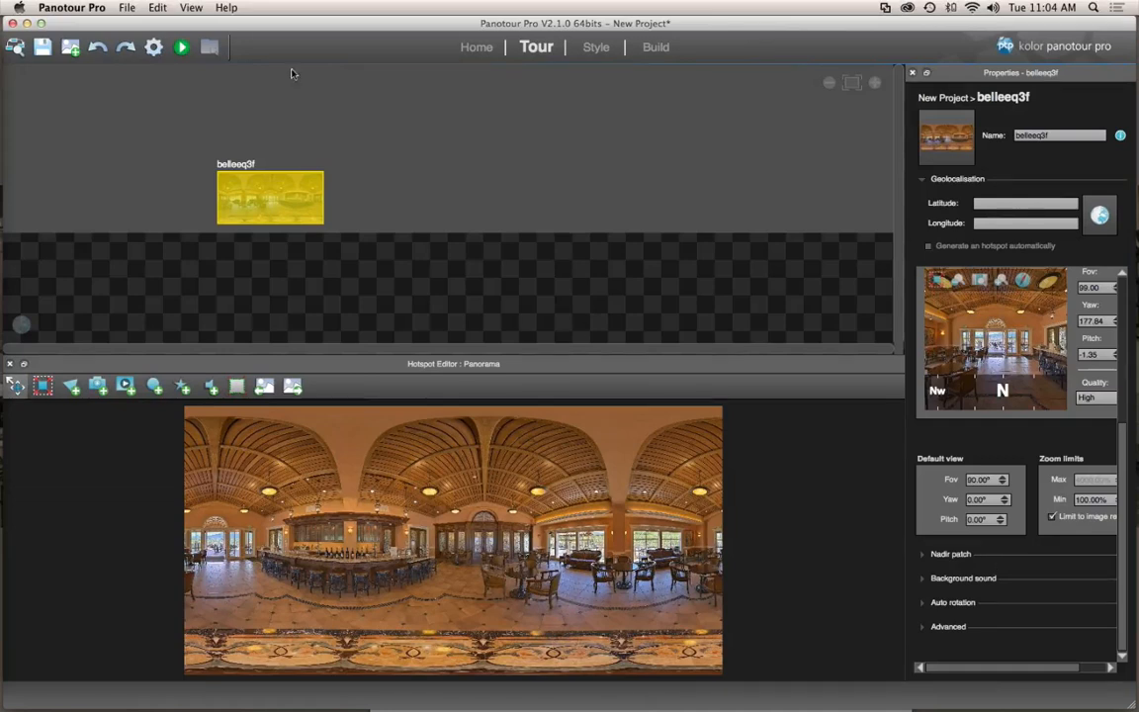
- Quit Panotour Pro without saving the project
{"action": "left_click", "coordinate": [87, 8]}
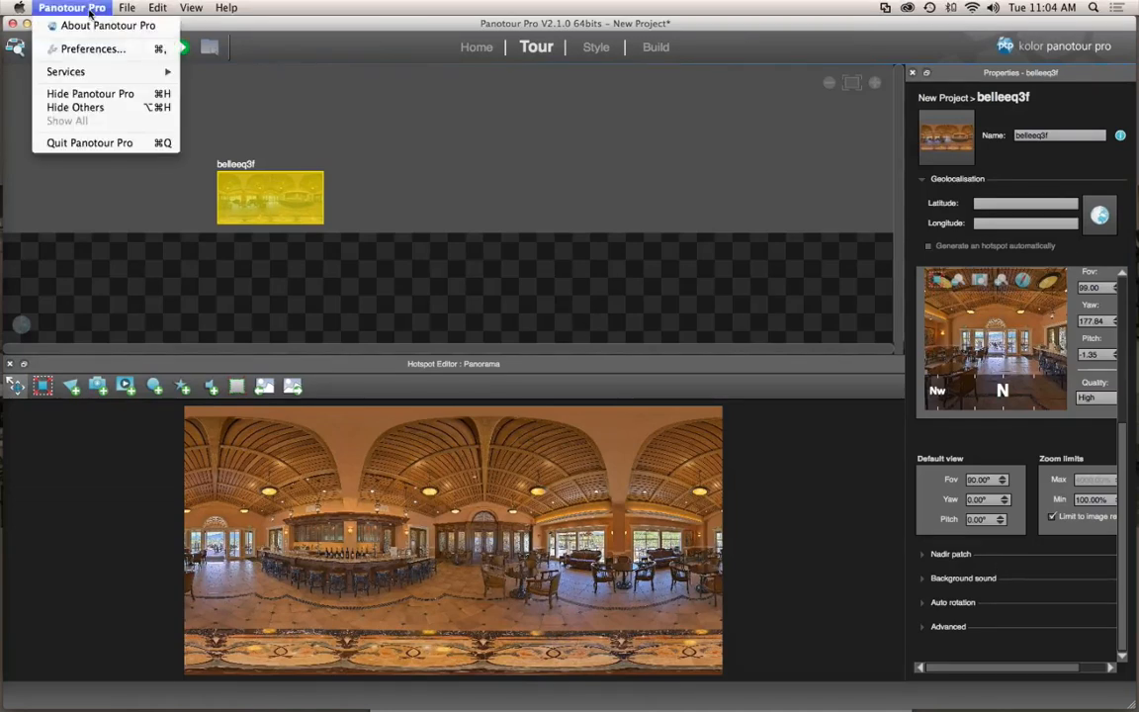
{"action": "left_click", "coordinate": [82, 144]}
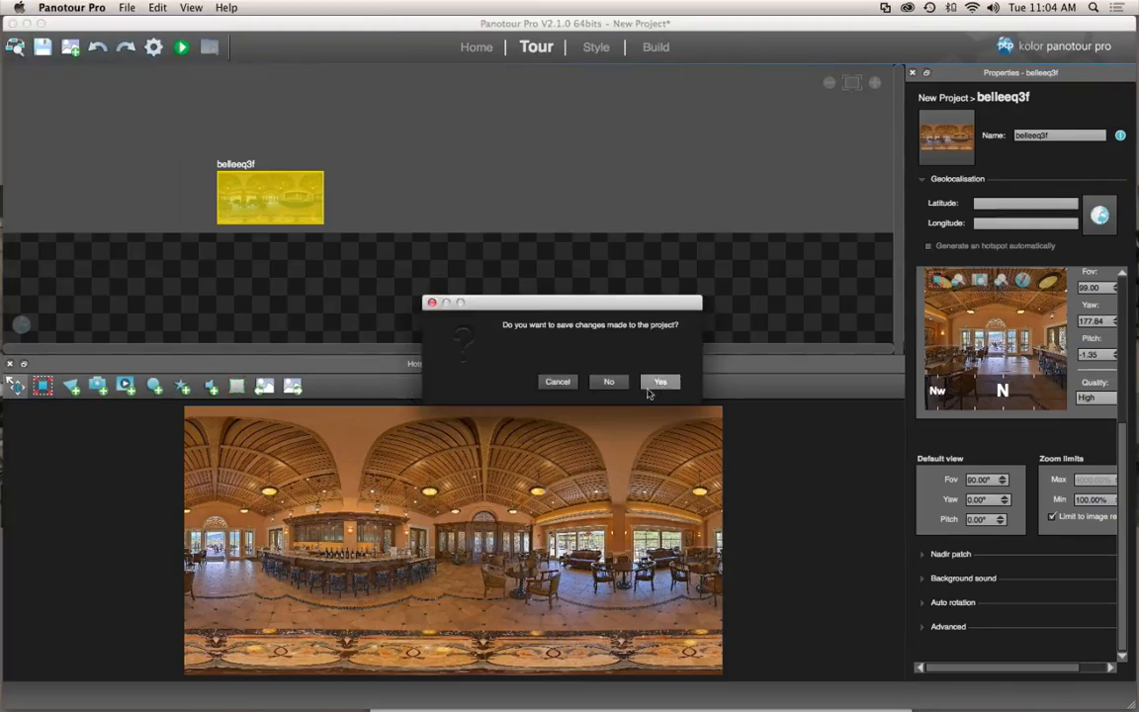
{"action": "left_click", "coordinate": [607, 384]}
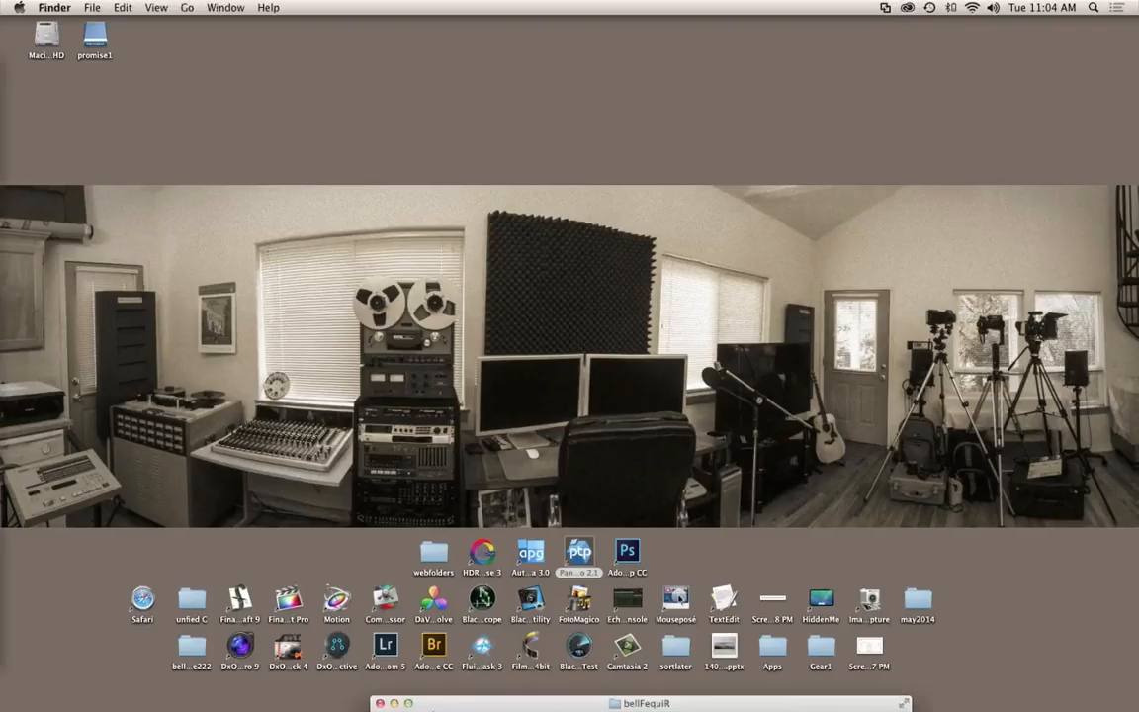
- Move the bellFequiR folder window aside and launch the Safari web browser
{"action": "left_click_drag", "start_coordinate": [528, 705], "coordinate": [481, 707]}
{"action": "left_click", "coordinate": [142, 600]}
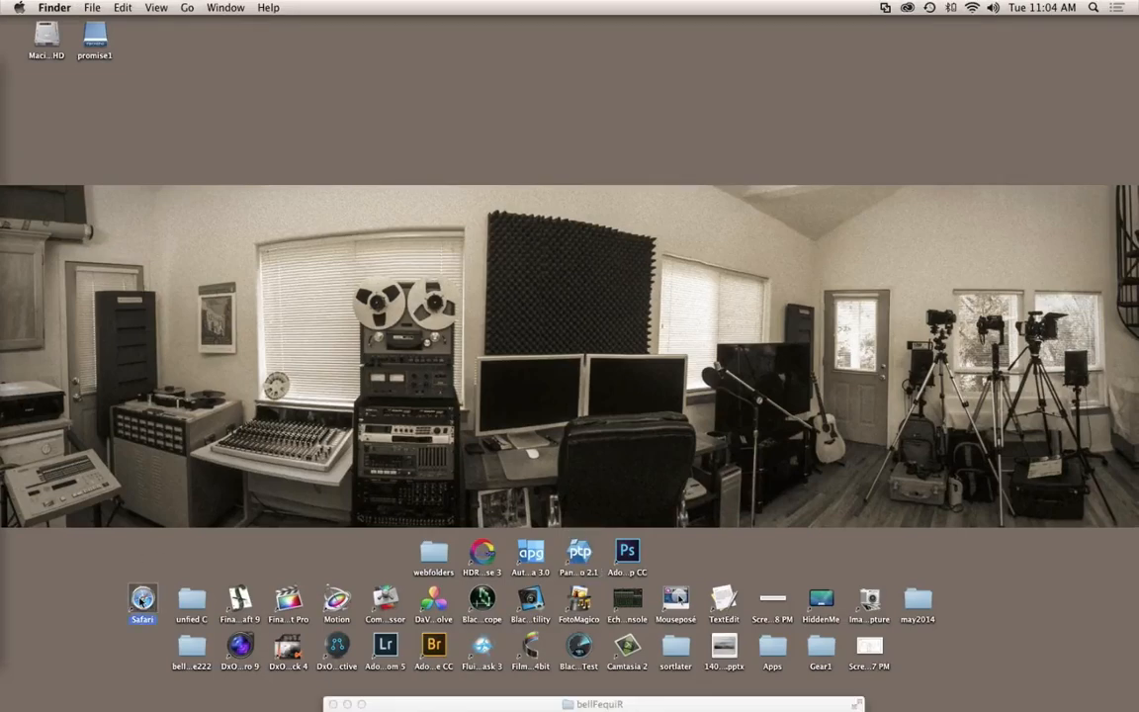
{"action": "double_click", "coordinate": [142, 599]}
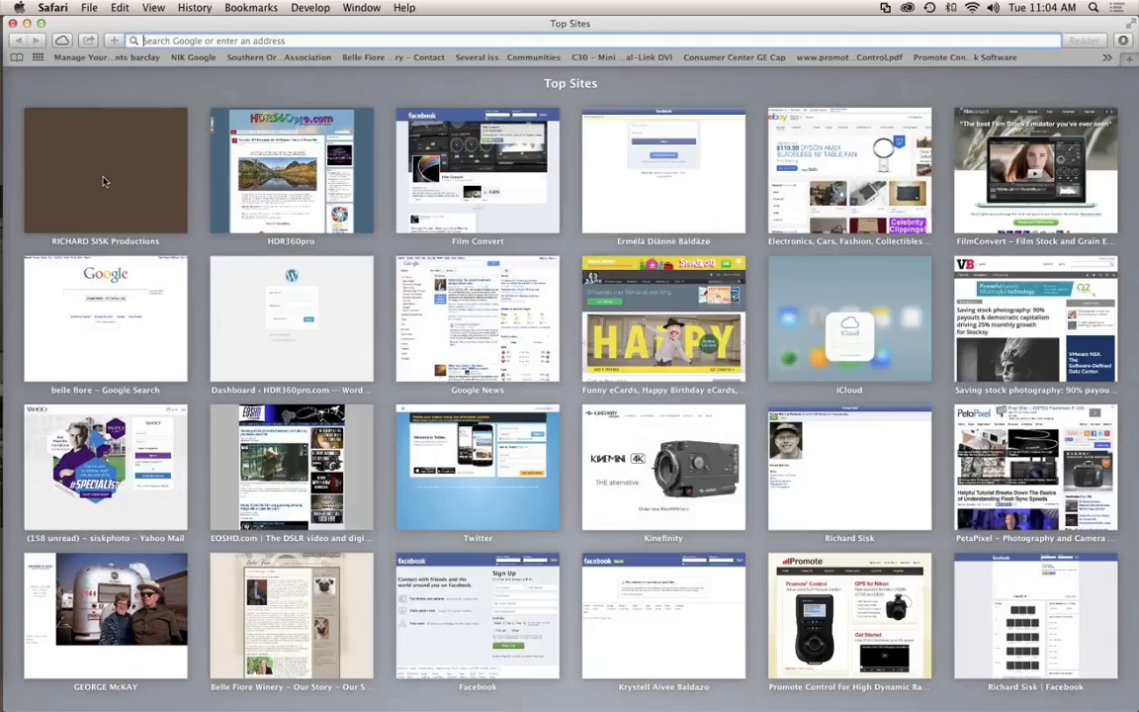
- Open the photographer's productions website and launch the VR virtual tour of the canyon from its portfolio
{"action": "left_click", "coordinate": [102, 181]}
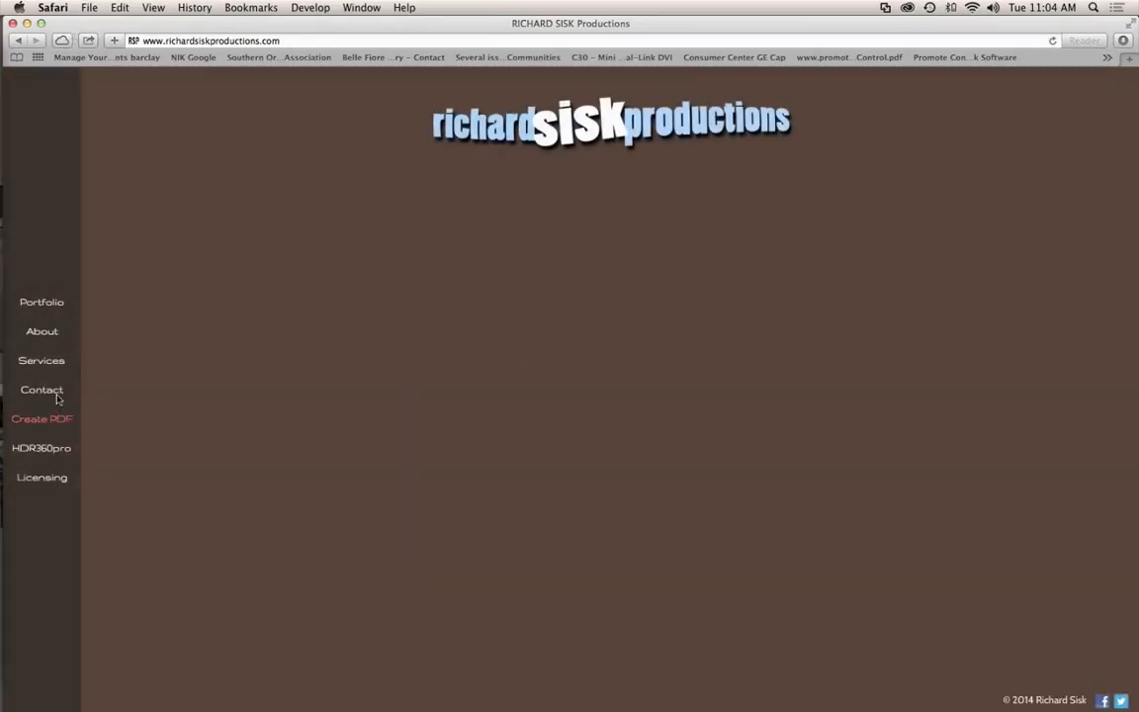
{"action": "left_click", "coordinate": [44, 304]}
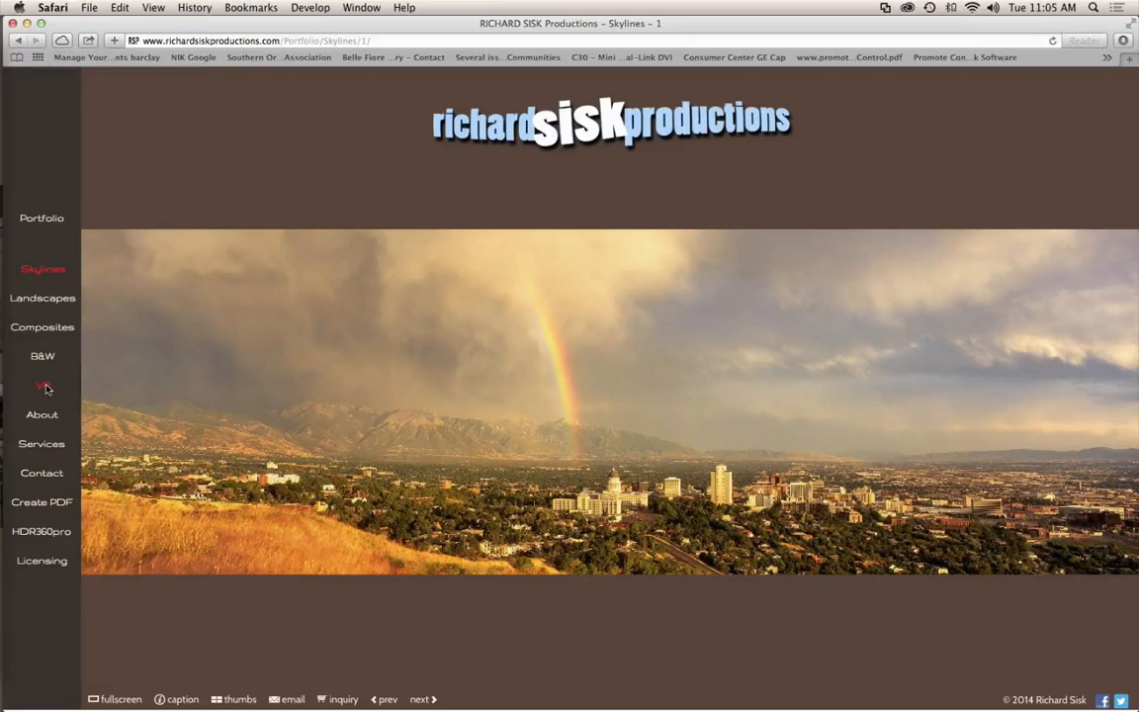
{"action": "left_click", "coordinate": [45, 388]}
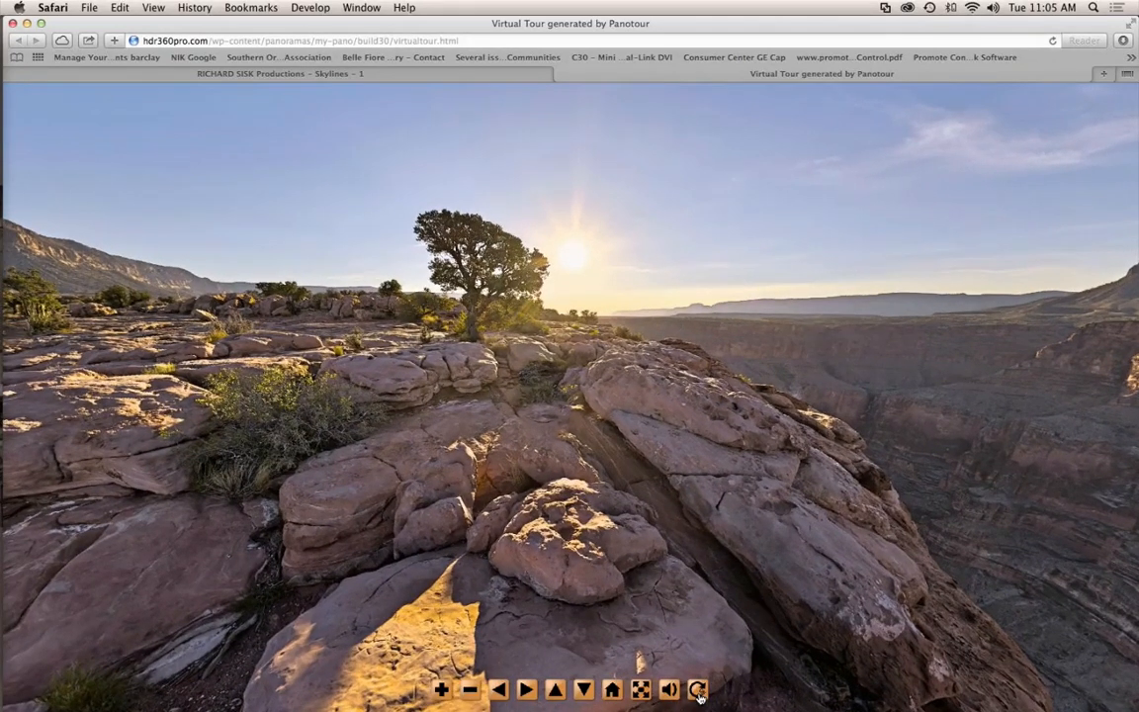
- Start the canyon panorama's automatic rotation and show the virtual tour in fullscreen
{"action": "left_click", "coordinate": [698, 692]}
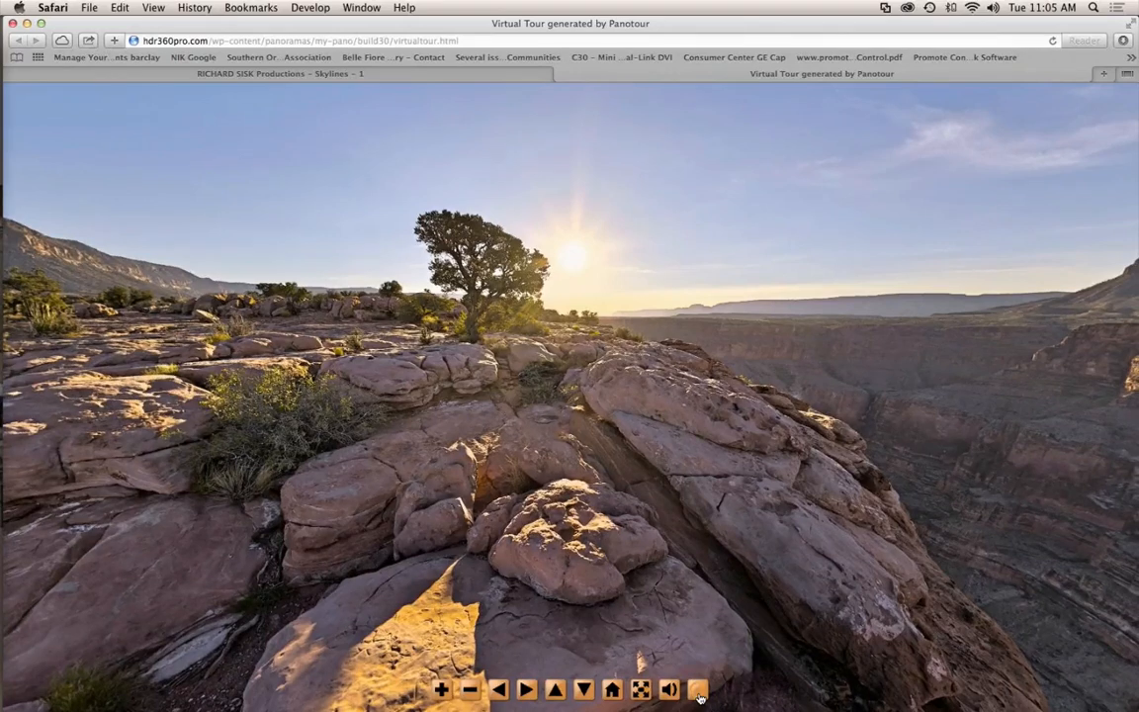
{"action": "left_click", "coordinate": [673, 692]}
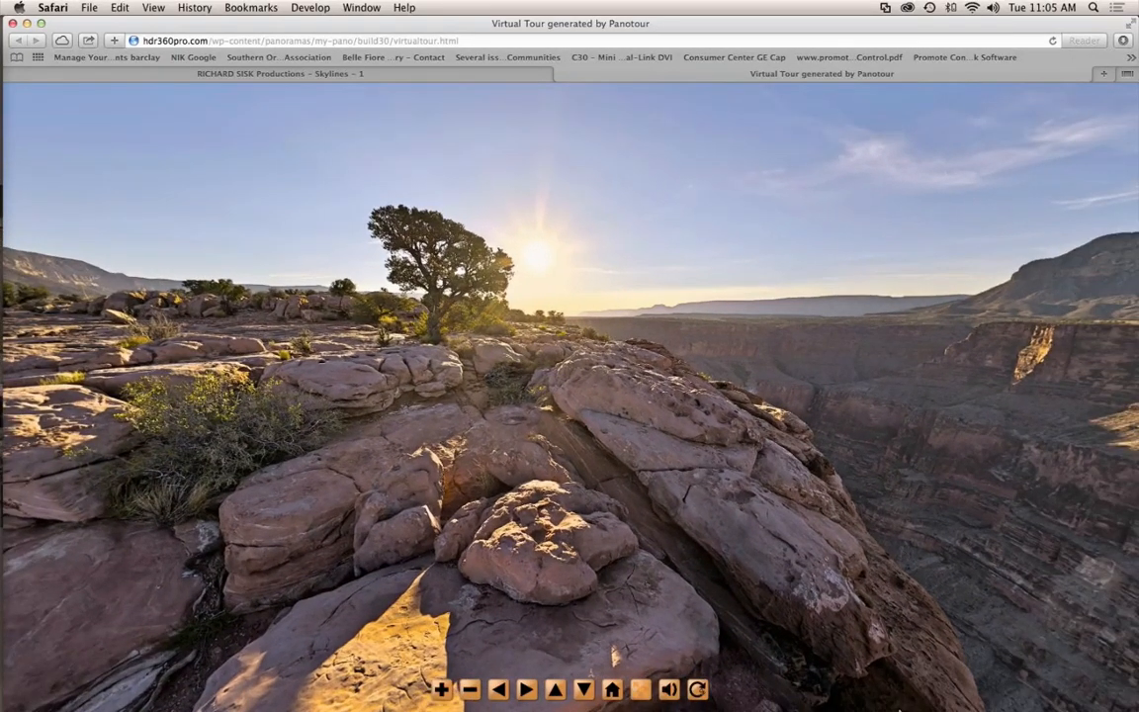
{"action": "left_click", "coordinate": [640, 689]}
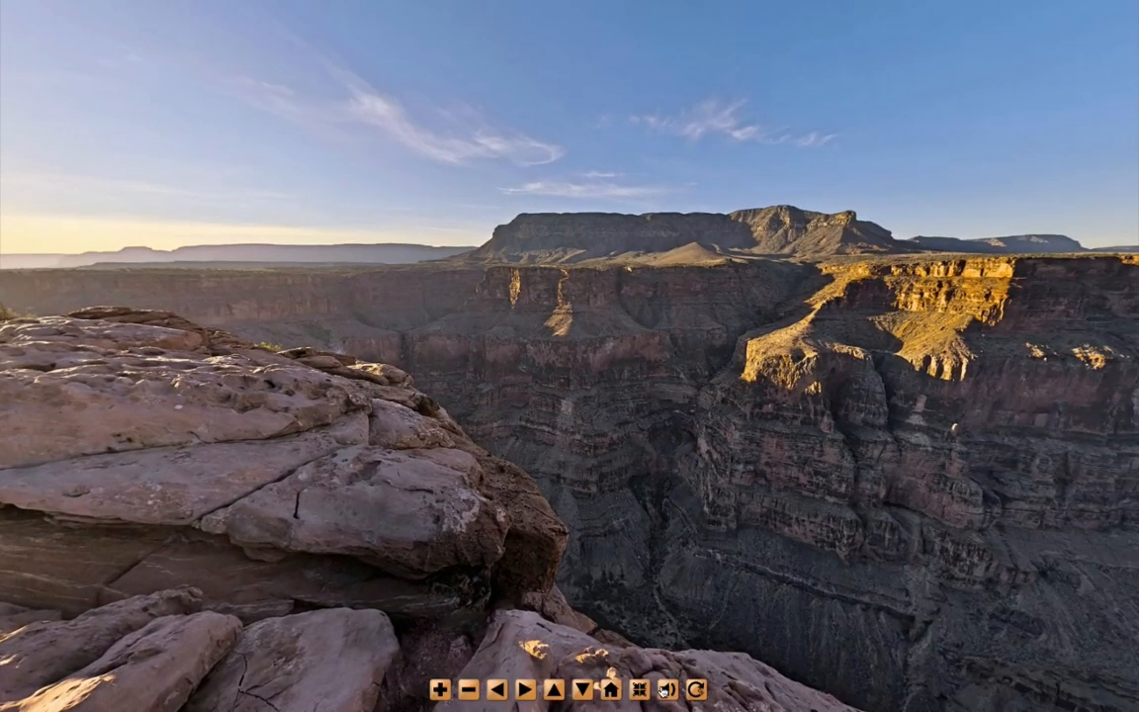
- Mute the virtual tour's sound and stop its automatic rotation
{"action": "left_click", "coordinate": [664, 691]}
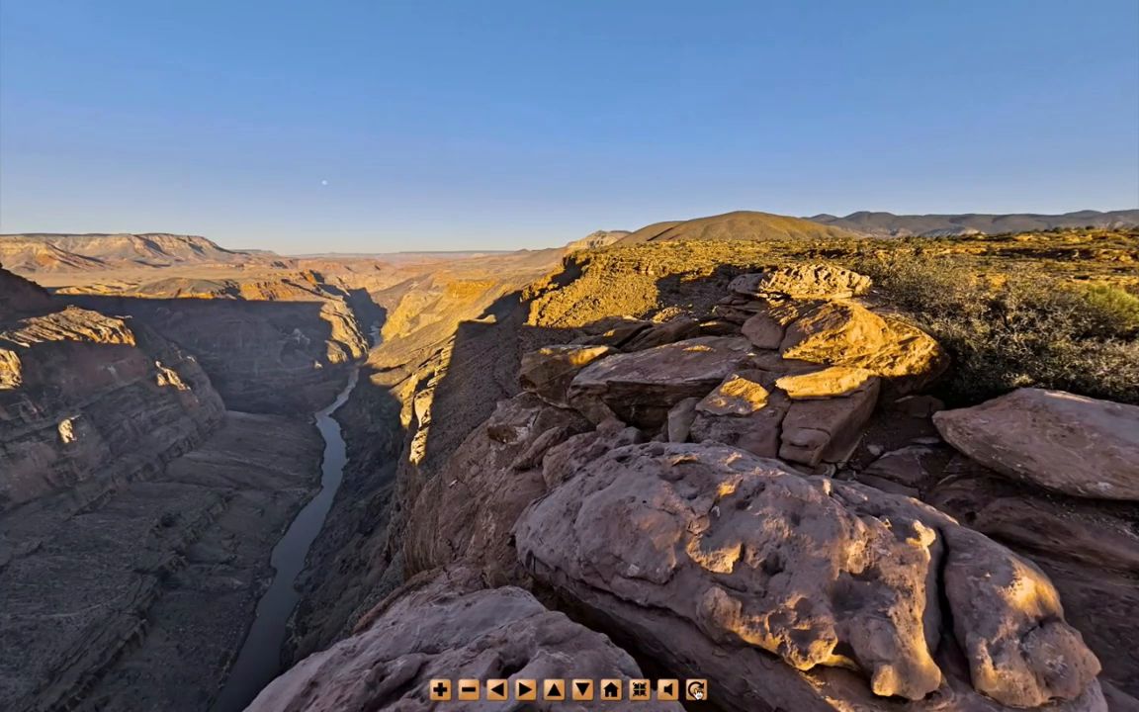
{"action": "left_click", "coordinate": [696, 690]}
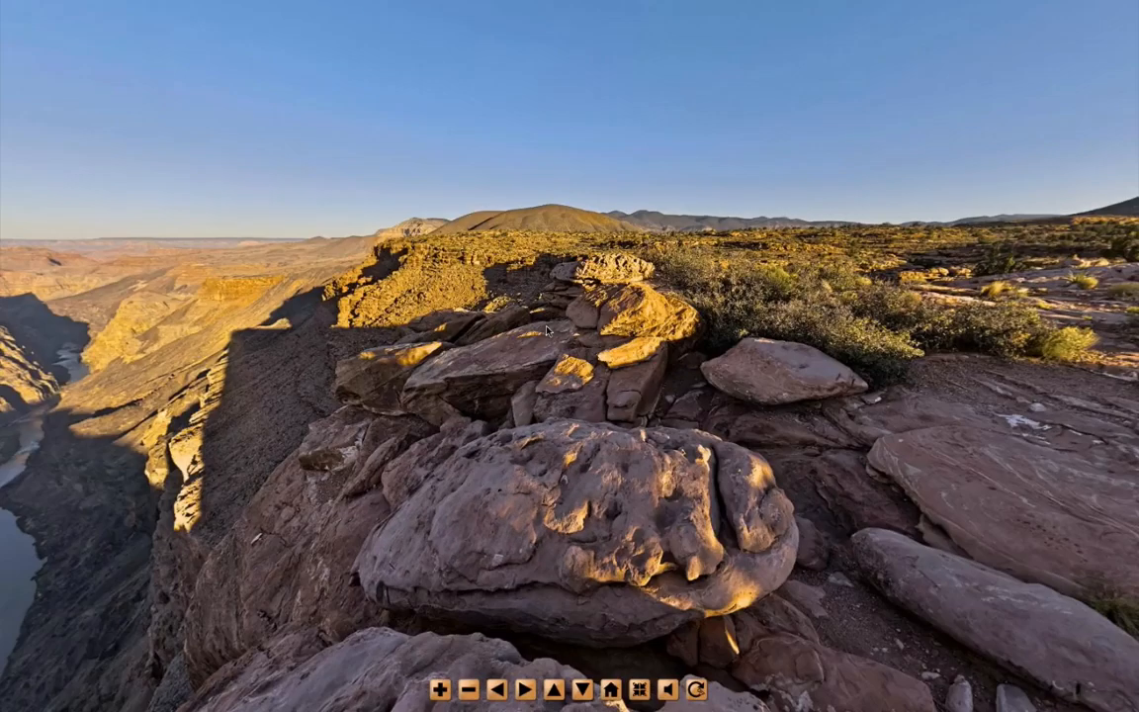
- Look around the canyon panorama manually, from the rocks straight below to the river gorge and the sunlit tree
{"action": "left_click_drag", "start_coordinate": [511, 428], "coordinate": [681, 339]}
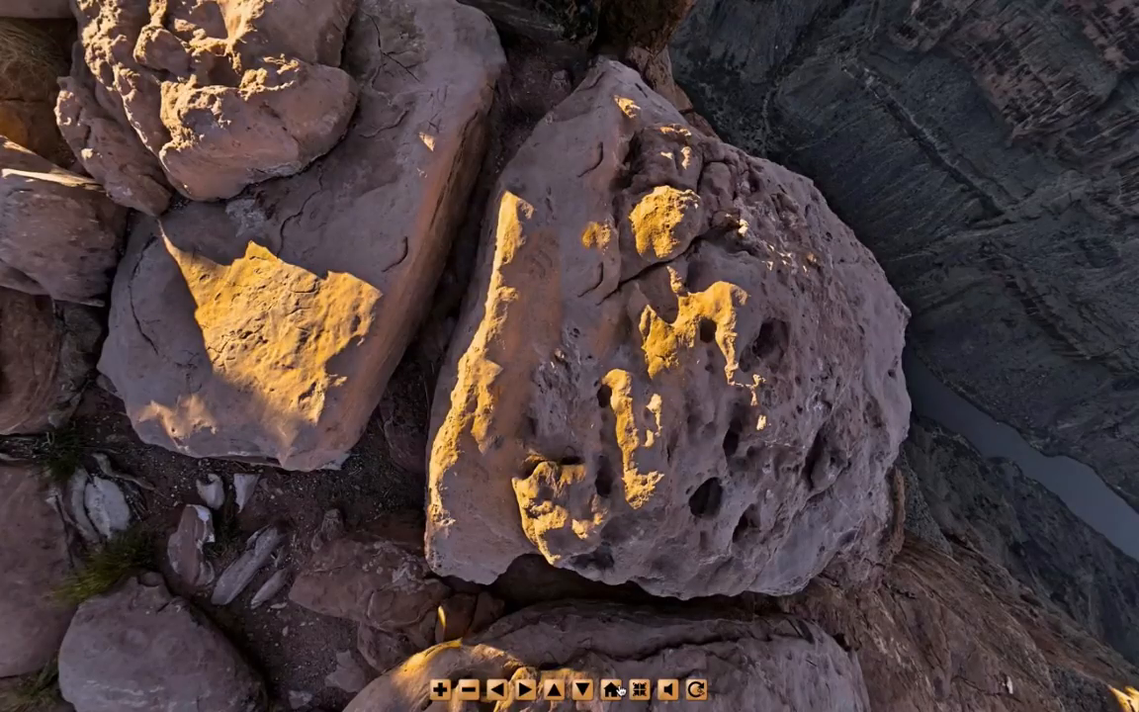
{"action": "left_click", "coordinate": [615, 689]}
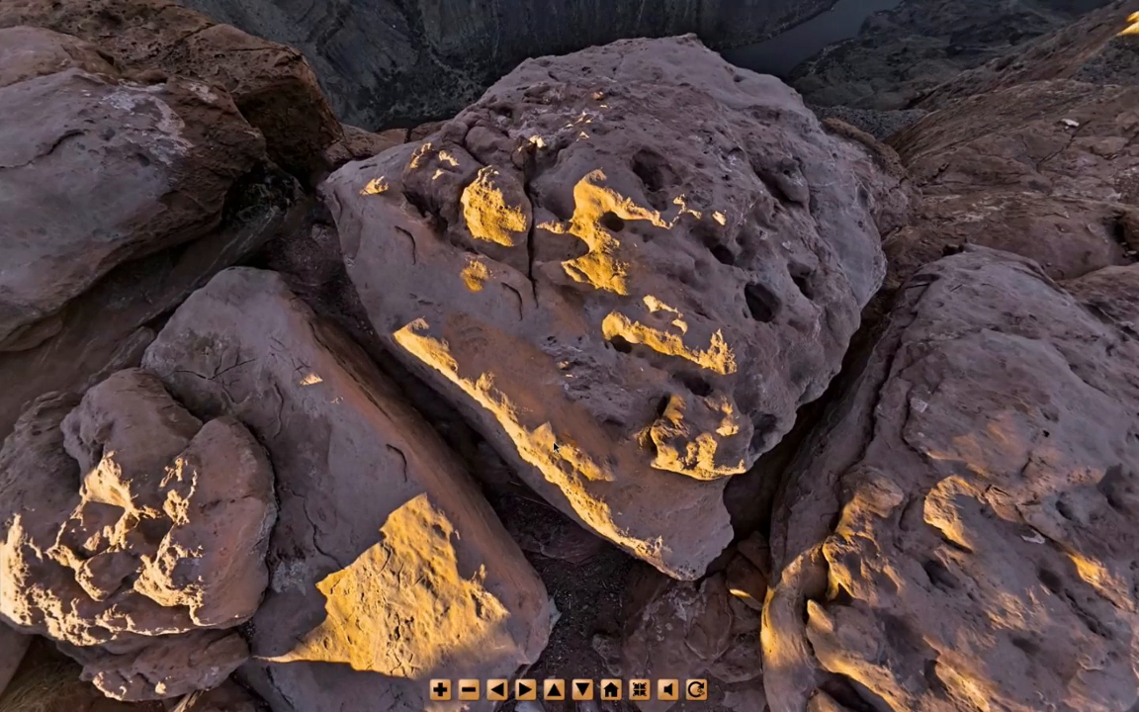
{"action": "scroll", "coordinate": [554, 447], "scroll_direction": "up", "scroll_amount": 2}
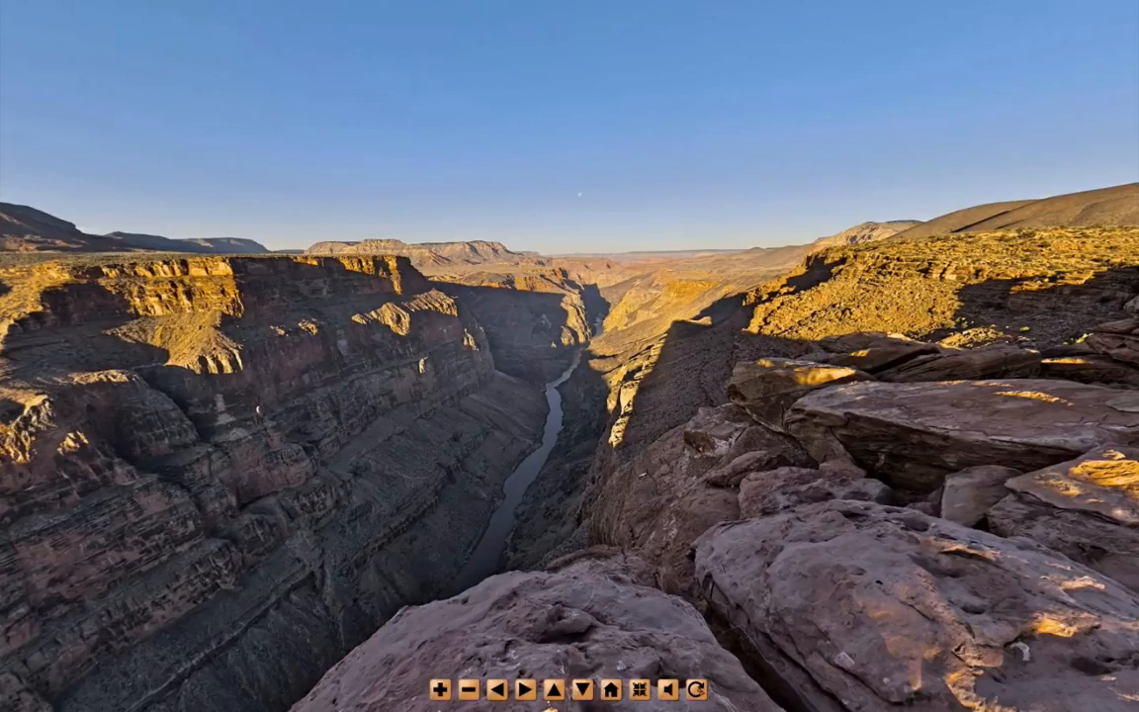
{"action": "left_click", "coordinate": [442, 695]}
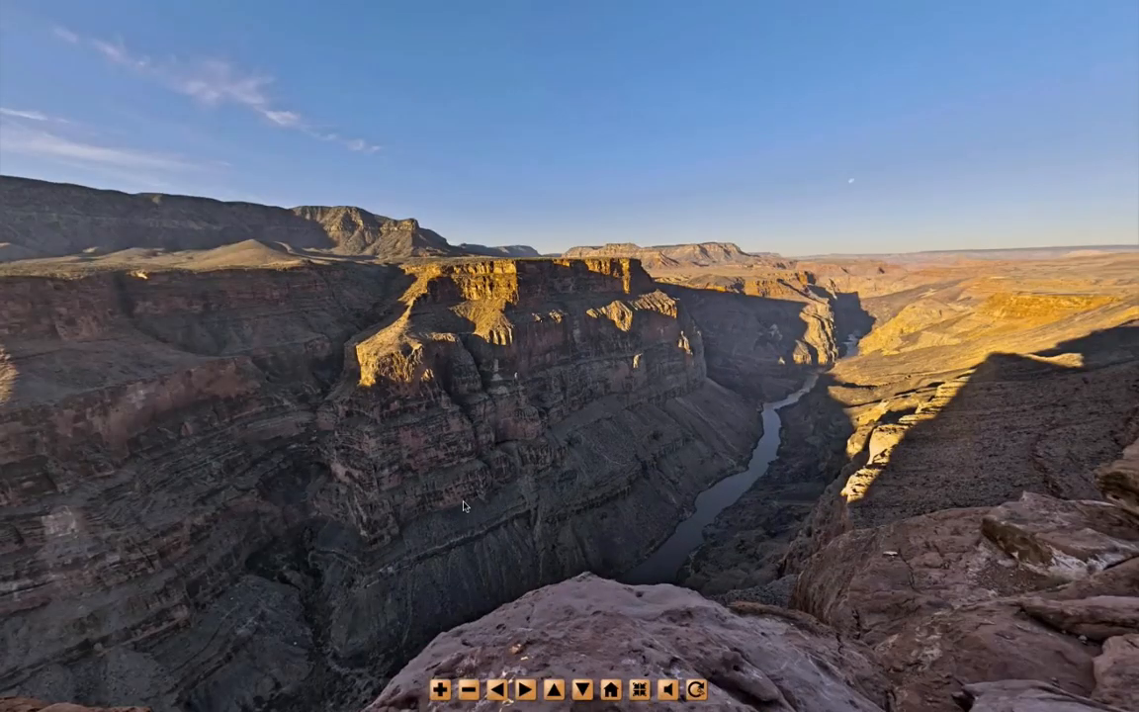
{"action": "left_click_drag", "start_coordinate": [463, 506], "coordinate": [550, 507]}
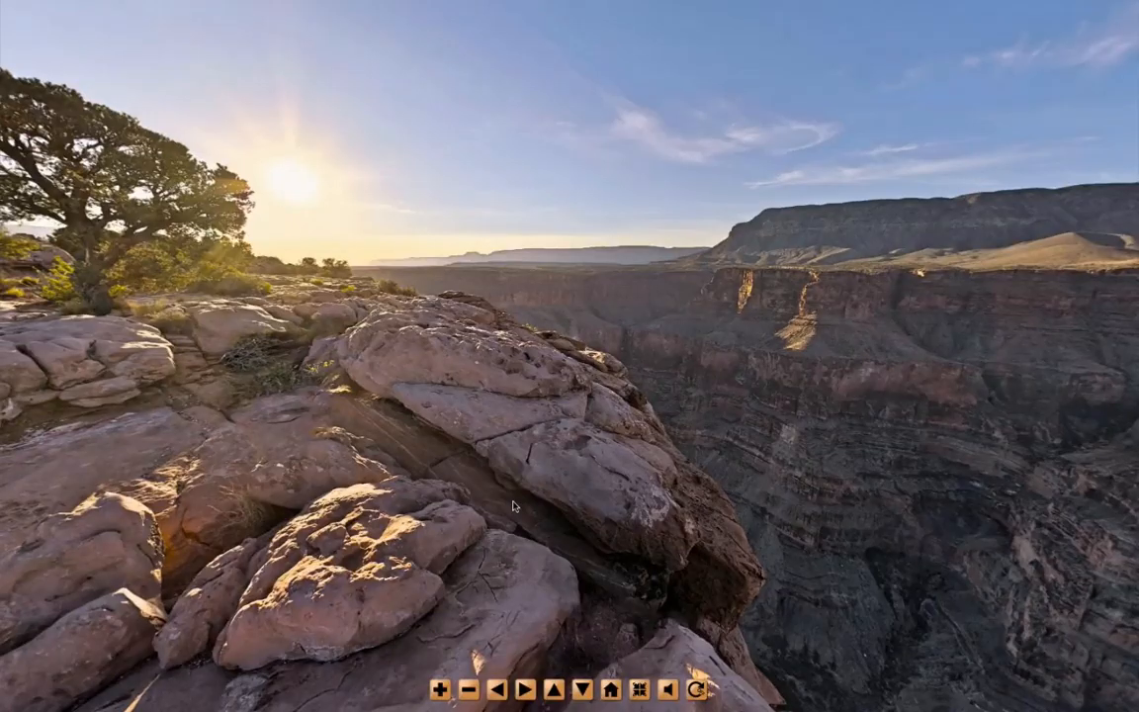
{"action": "left_click_drag", "start_coordinate": [513, 501], "coordinate": [154, 201]}
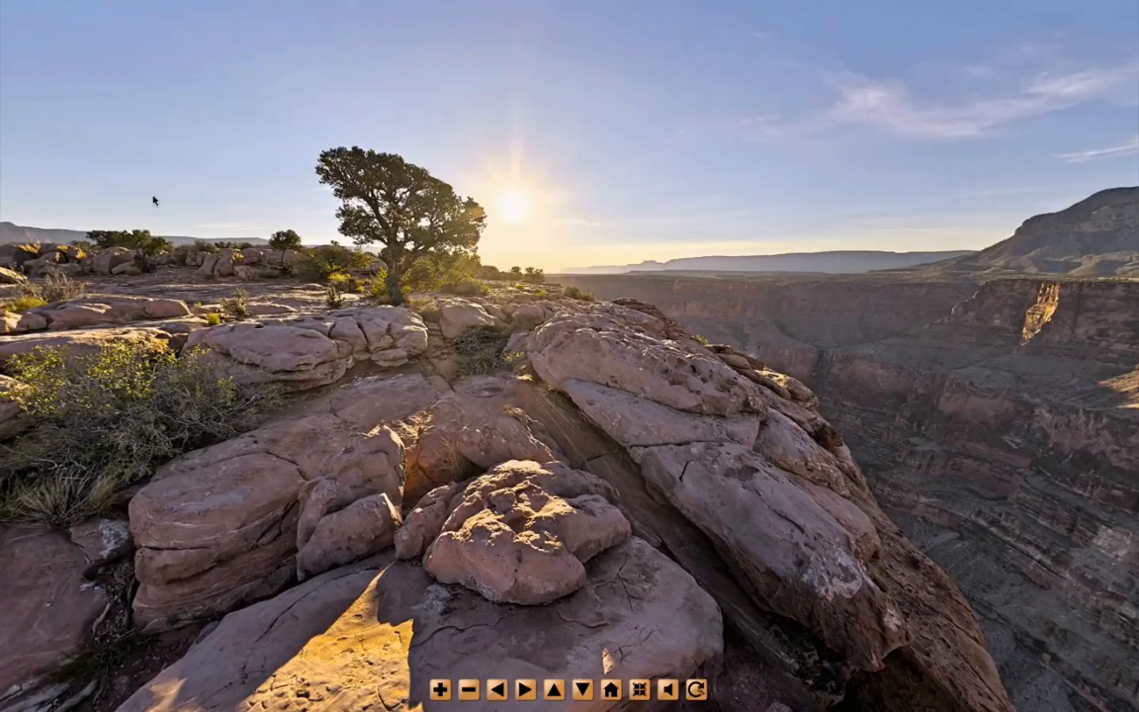